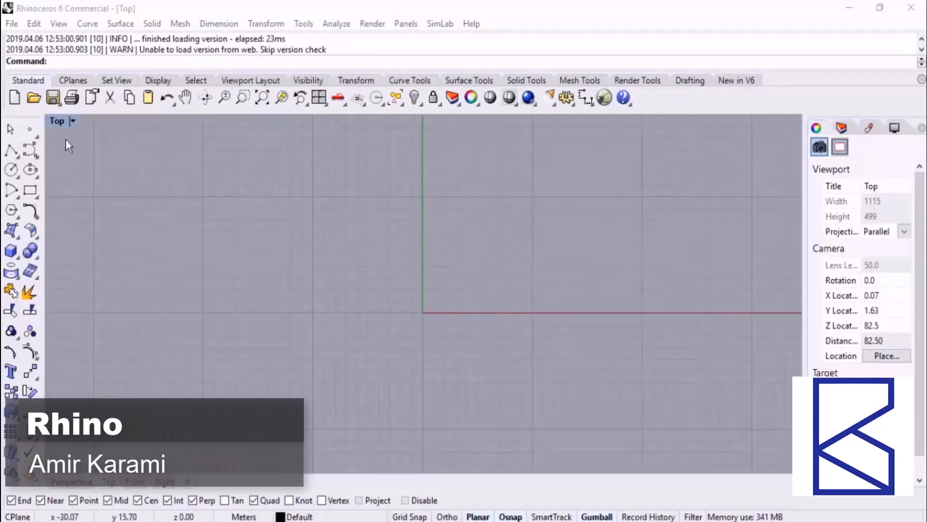
# - Float the Curve tools as a separate palette and draw a wavy degree 3 control point curve with seven alternating high and low points
pyautogui.click(37, 156)
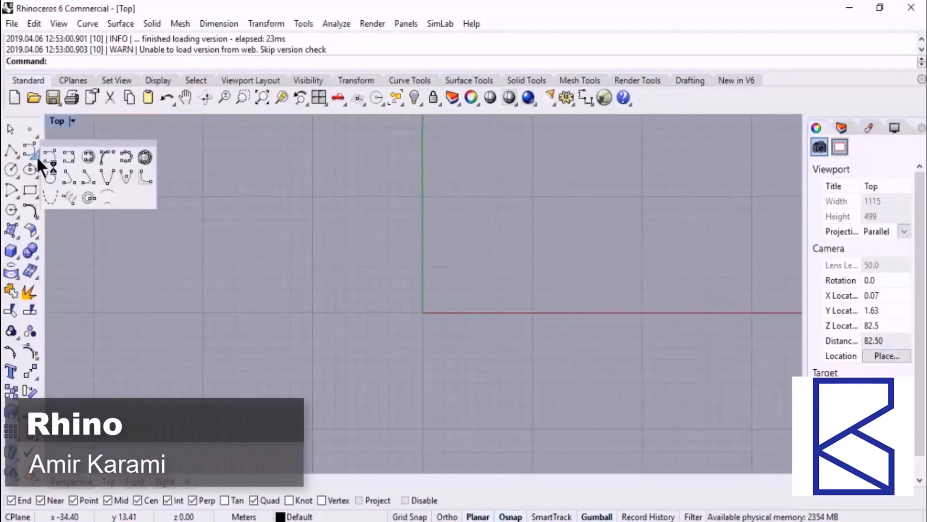
pyautogui.moveTo(56, 145); pyautogui.dragTo(117, 142)
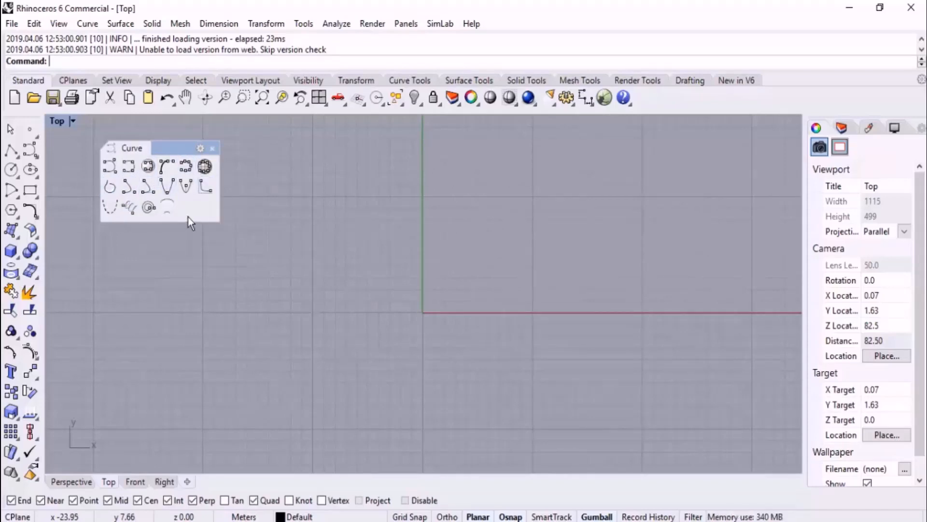
pyautogui.click(111, 166)
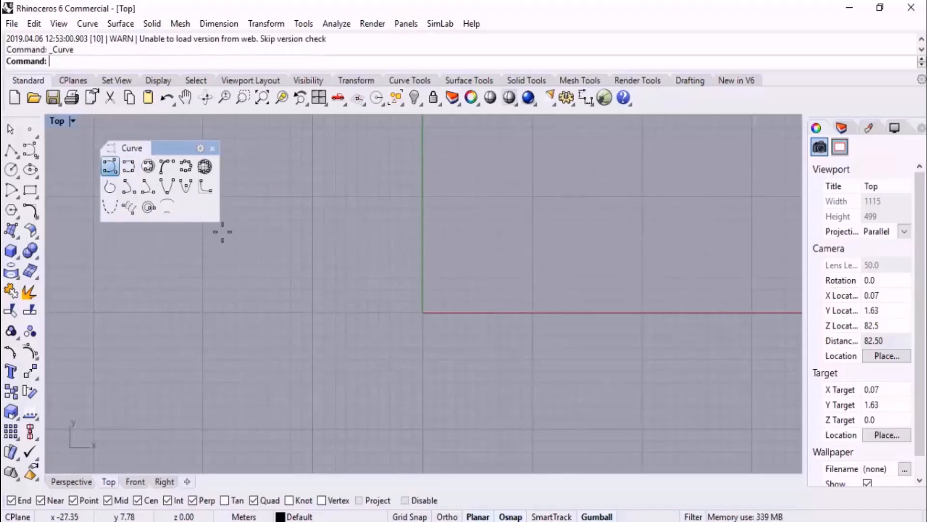
pyautogui.moveTo(455, 277); pyautogui.dragTo(427, 317, button='right')
pyautogui.click(185, 330)
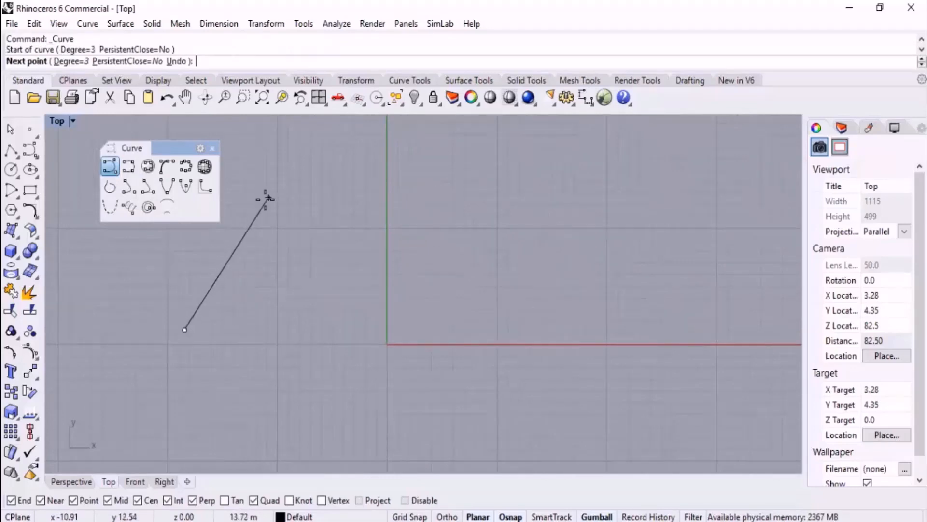
pyautogui.click(264, 198)
pyautogui.click(364, 384)
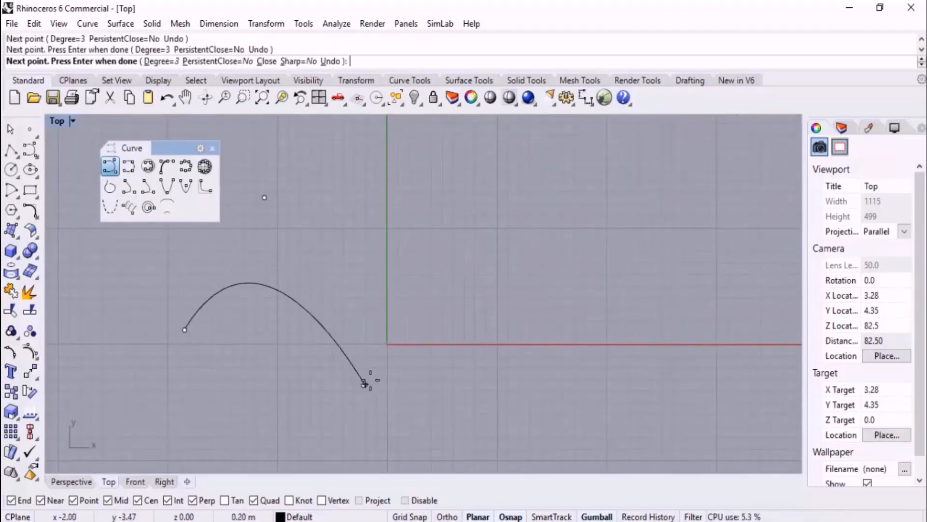
pyautogui.click(447, 221)
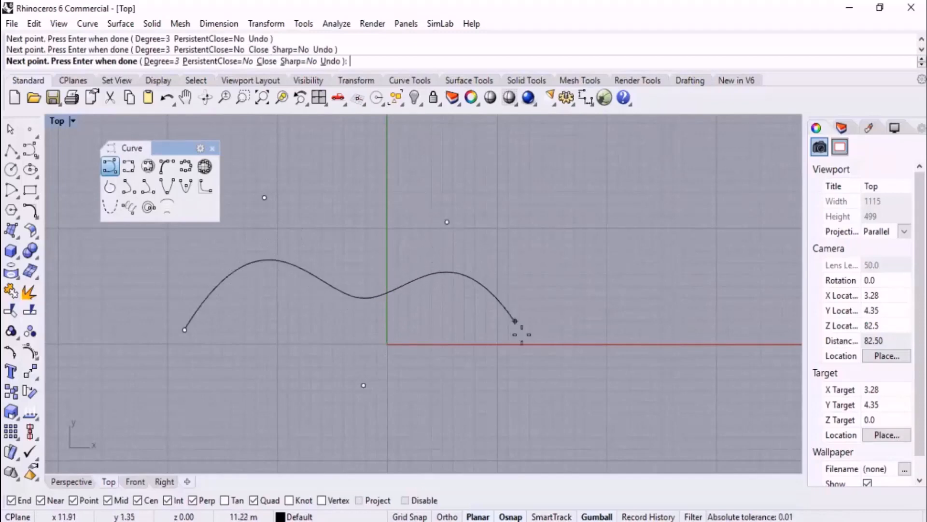
pyautogui.click(533, 379)
pyautogui.click(627, 227)
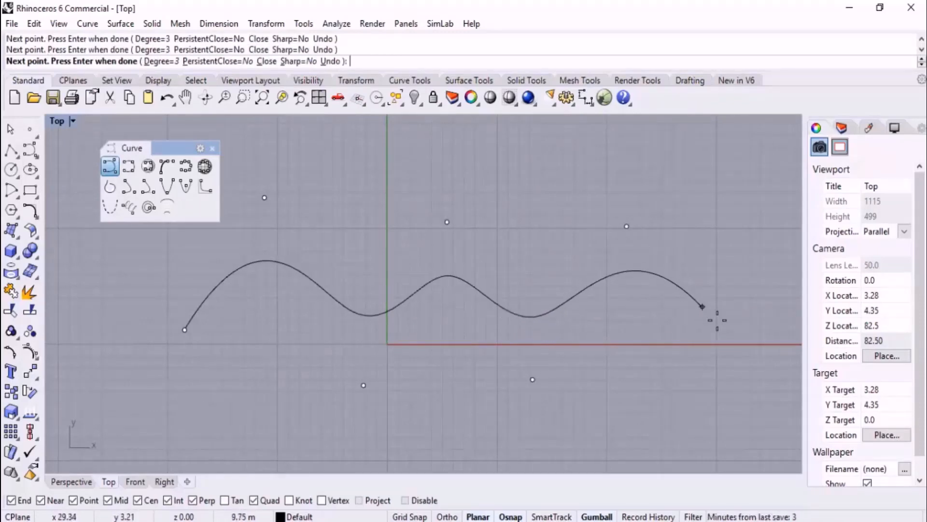
pyautogui.click(734, 335)
pyautogui.press('Return')
# - Draw an open zigzag polyline with seven points beyond the end of the wavy curve
pyautogui.moveTo(584, 305); pyautogui.dragTo(438, 299, button='right')
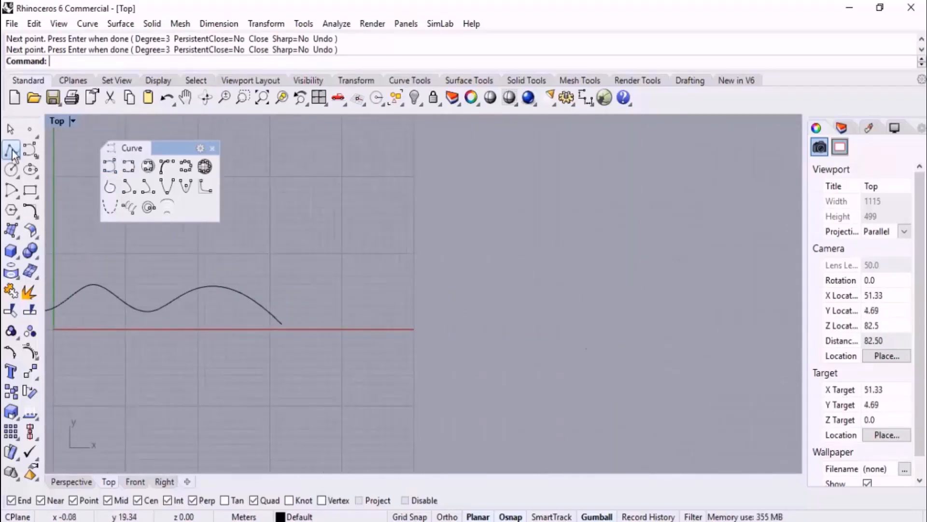
pyautogui.click(11, 151)
pyautogui.click(324, 324)
pyautogui.click(379, 250)
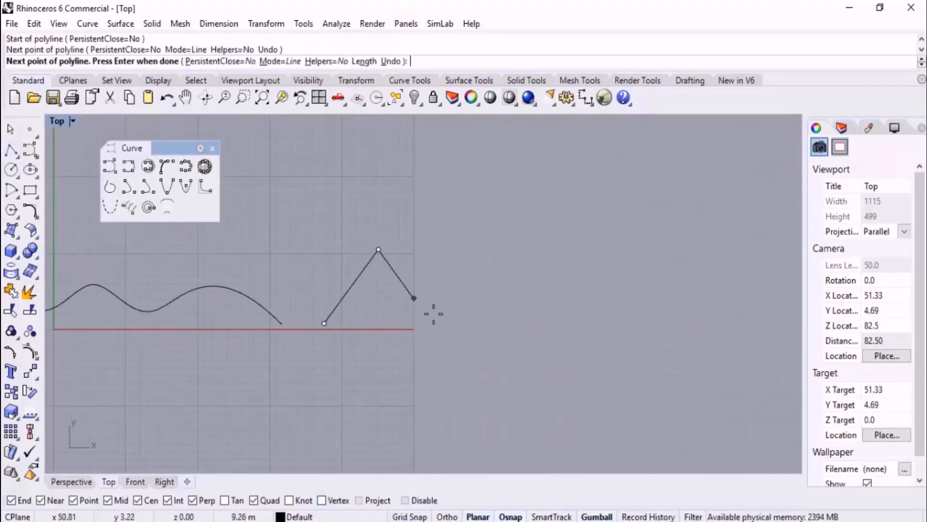
pyautogui.click(451, 320)
pyautogui.click(519, 244)
pyautogui.click(607, 329)
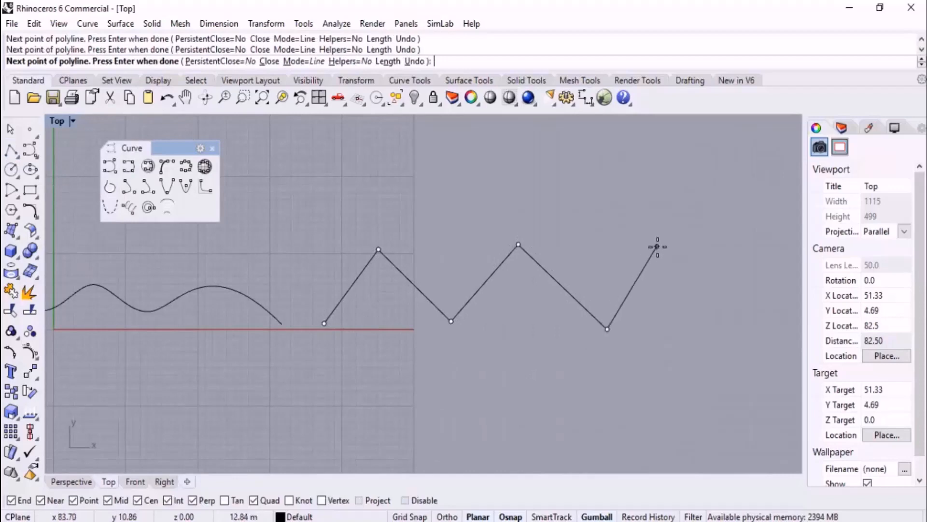
pyautogui.click(657, 246)
pyautogui.click(737, 331)
pyautogui.press('Return')
# - Draw a degree 3 control point curve using all seven vertices of the zigzag polyline as its control points
pyautogui.moveTo(480, 370); pyautogui.dragTo(454, 350, button='right')
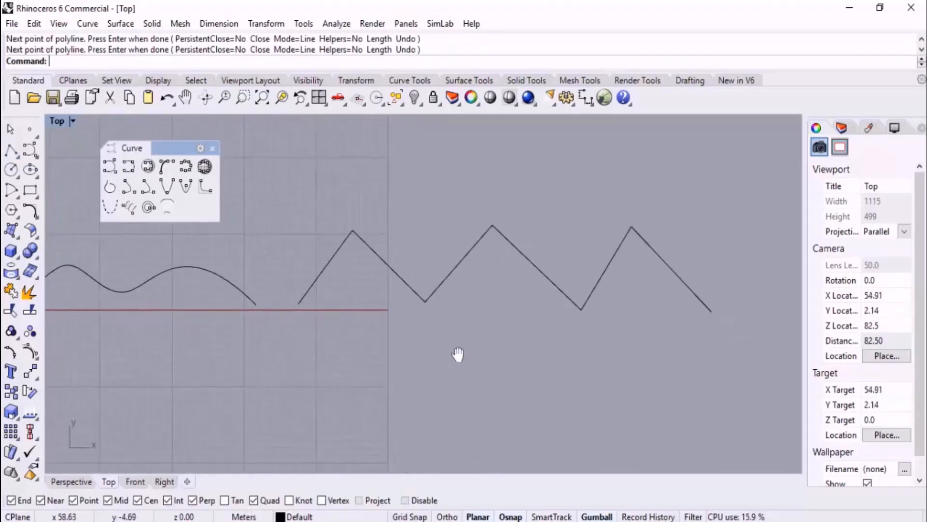
pyautogui.click(110, 174)
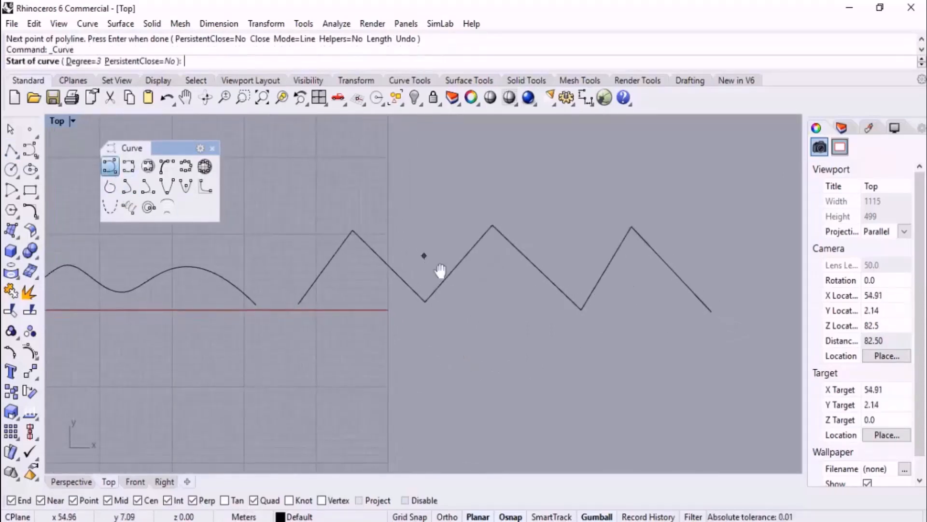
pyautogui.moveTo(440, 269); pyautogui.dragTo(405, 265, button='right')
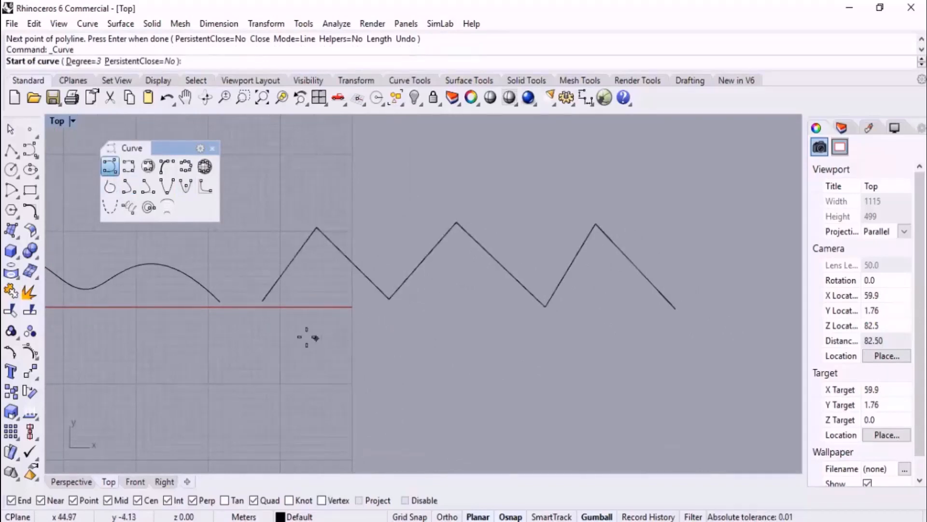
pyautogui.click(262, 301)
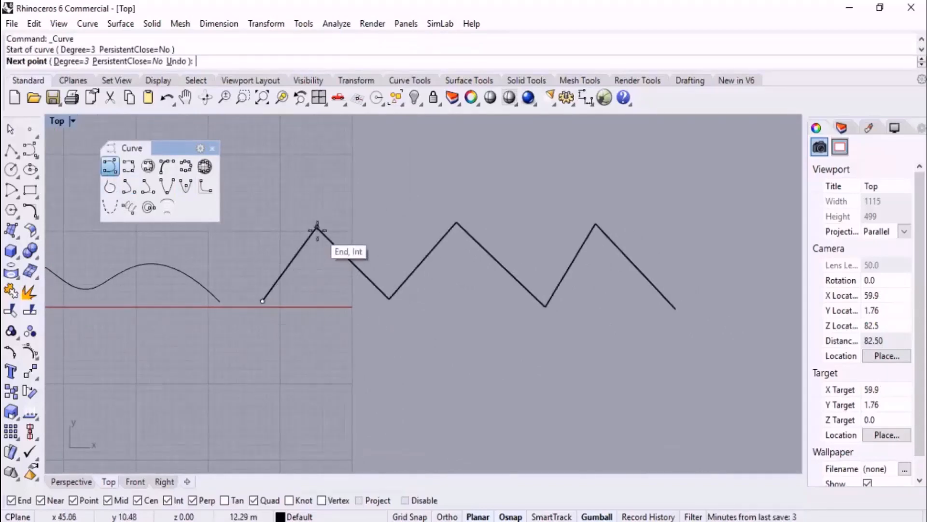
pyautogui.click(317, 227)
pyautogui.click(389, 298)
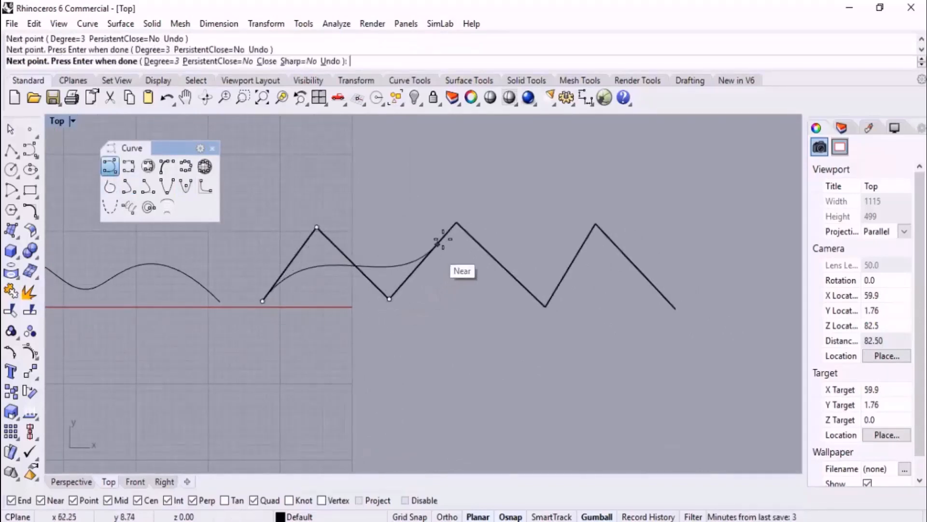
pyautogui.click(456, 222)
pyautogui.click(545, 306)
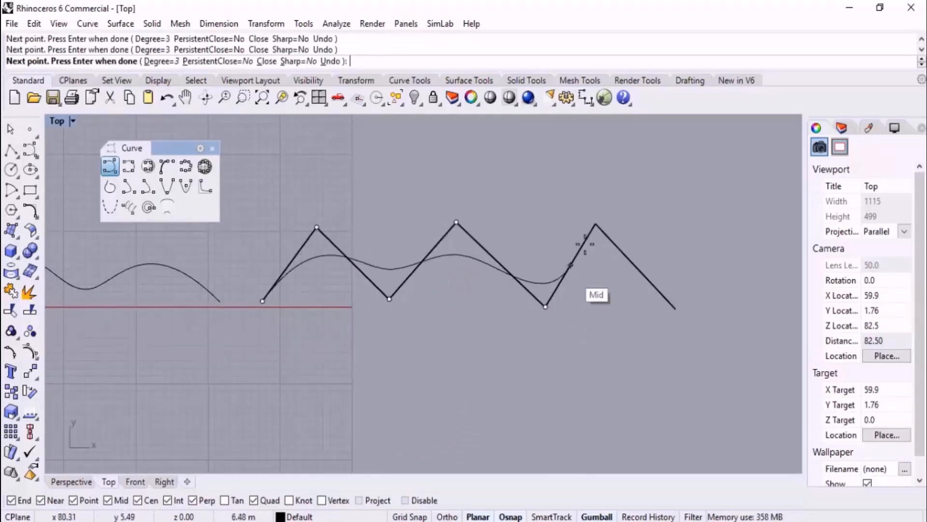
pyautogui.click(595, 223)
pyautogui.click(675, 308)
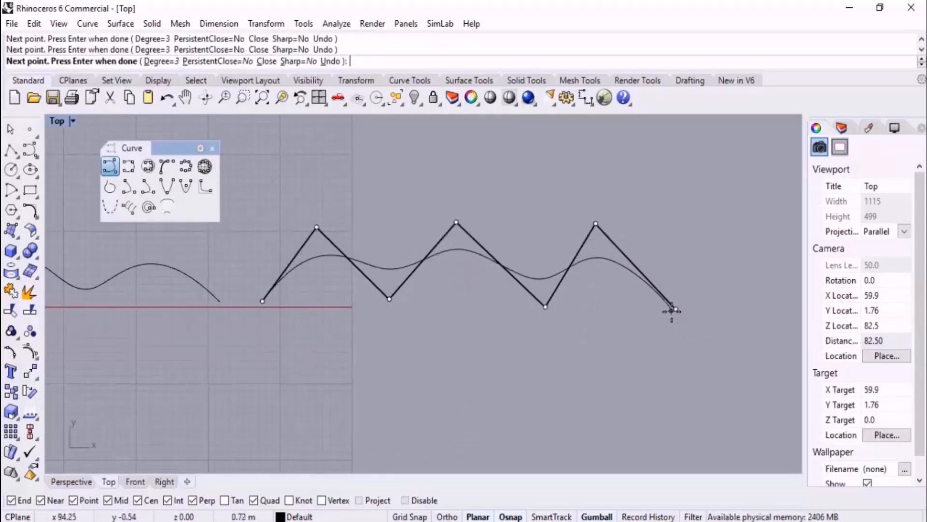
pyautogui.press('Return')
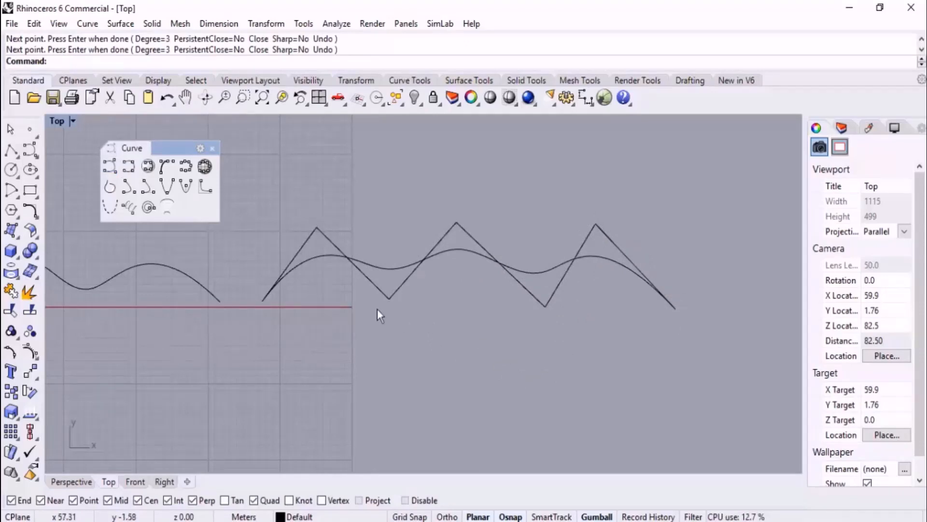
# - Draw a degree 3 interpolated curve through all seven vertices of the zigzag polyline
pyautogui.click(129, 167)
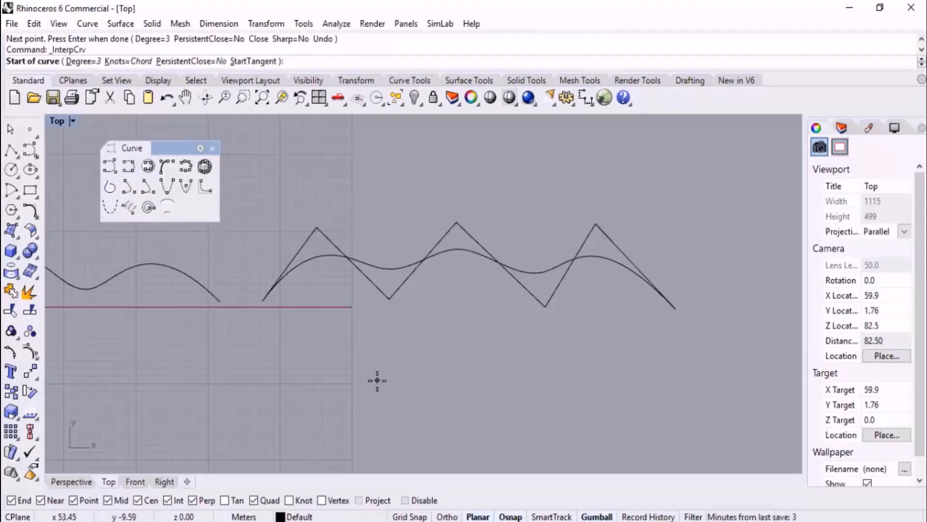
pyautogui.click(262, 301)
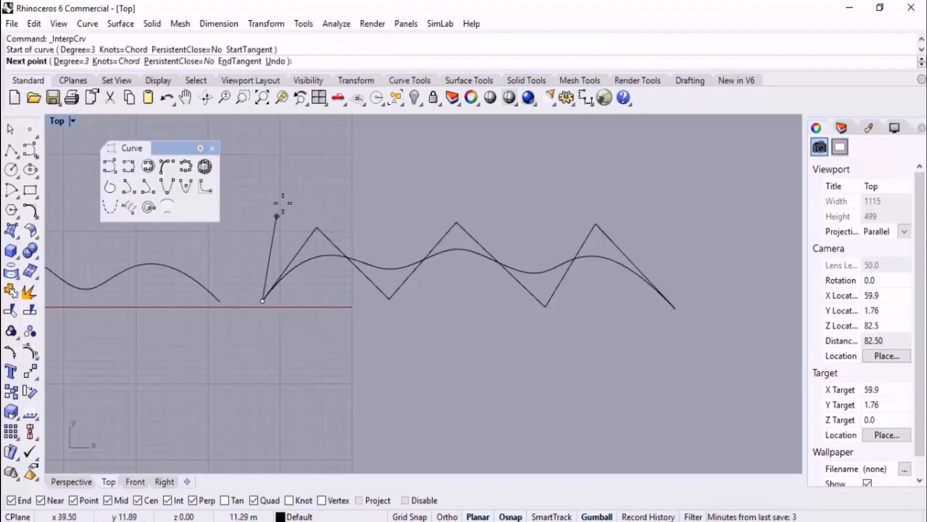
pyautogui.click(316, 226)
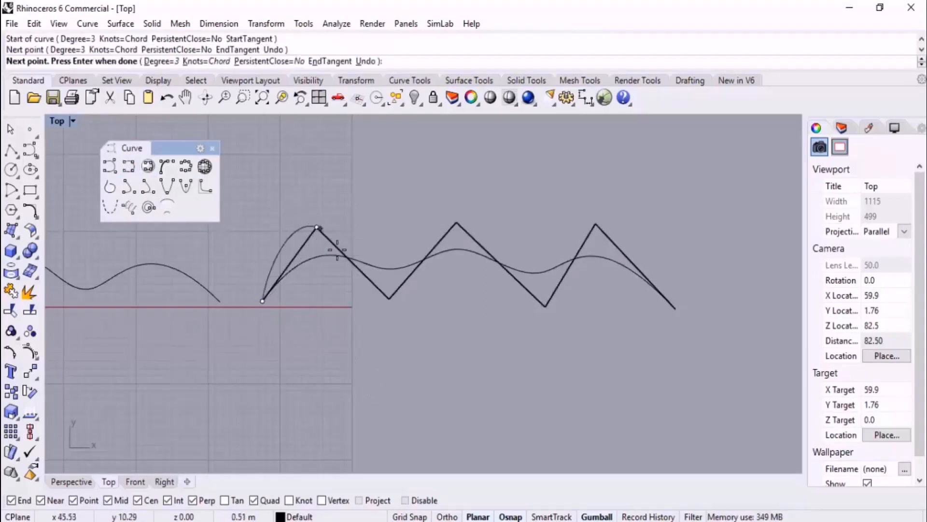
pyautogui.click(389, 299)
pyautogui.click(457, 223)
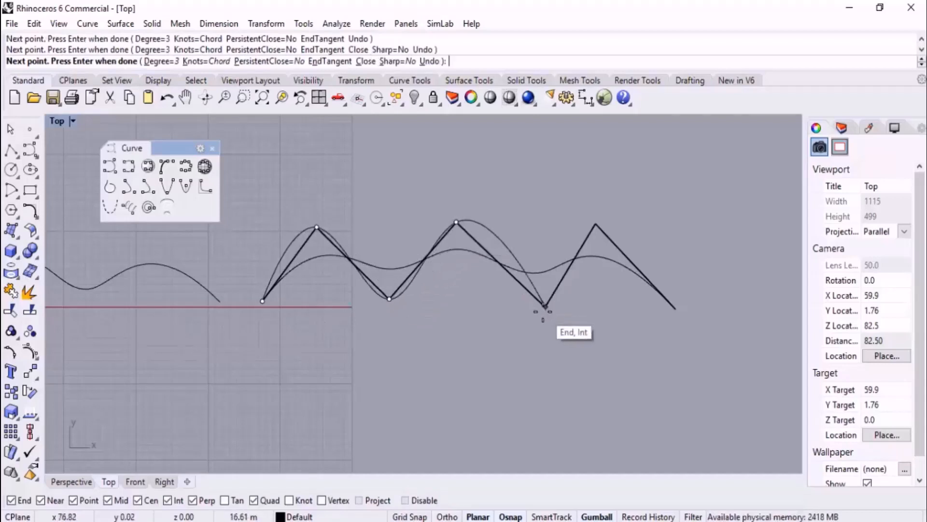
pyautogui.click(546, 306)
pyautogui.click(596, 223)
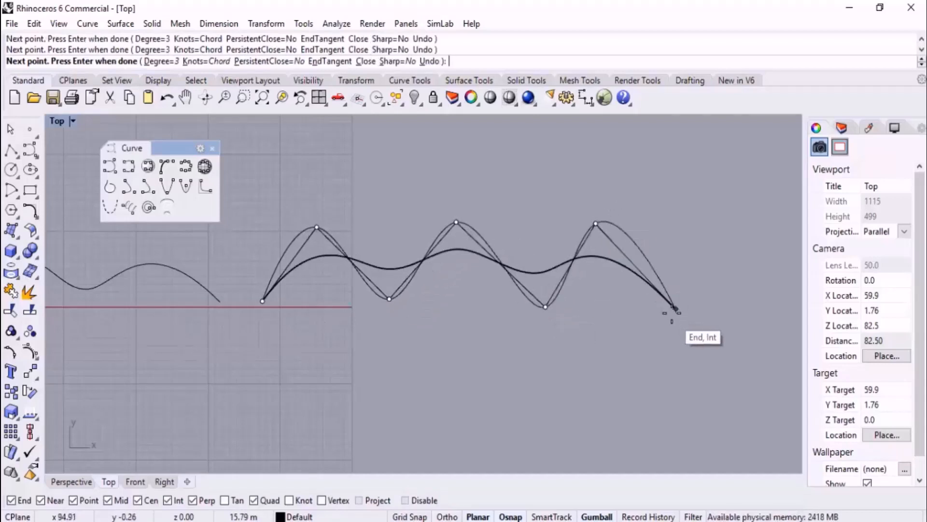
pyautogui.click(675, 308)
pyautogui.rightClick(671, 307)
# - Draw a freehand wavy interpolated curve through seven alternating points in the empty area below the existing curves
pyautogui.scroll(-4, 619, 198)
pyautogui.moveTo(517, 296); pyautogui.dragTo(584, 268, button='right')
pyautogui.rightClick(584, 268)
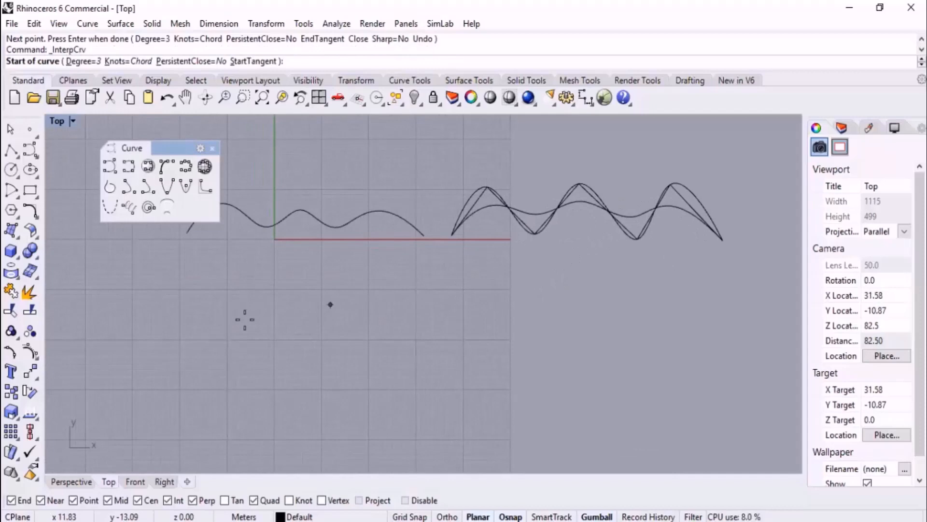
pyautogui.click(176, 347)
pyautogui.click(224, 304)
pyautogui.click(281, 346)
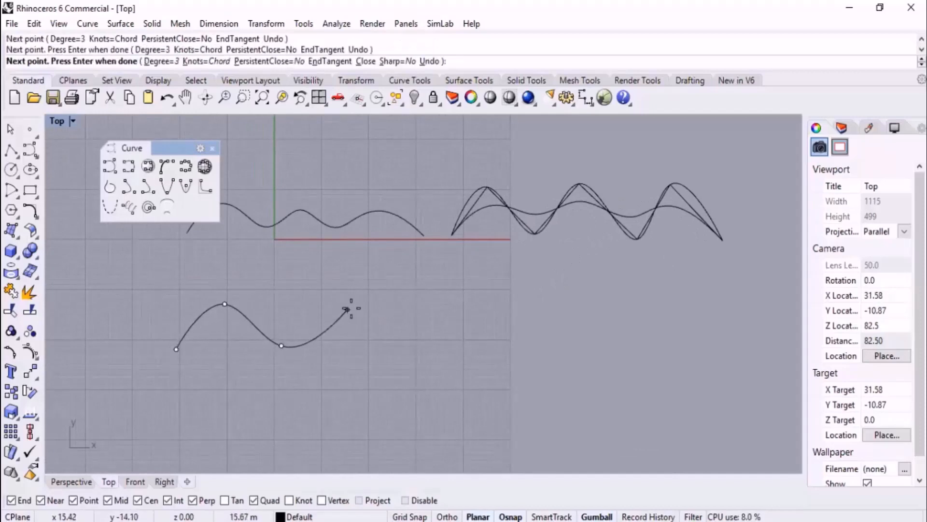
pyautogui.click(357, 303)
pyautogui.click(420, 348)
pyautogui.click(470, 290)
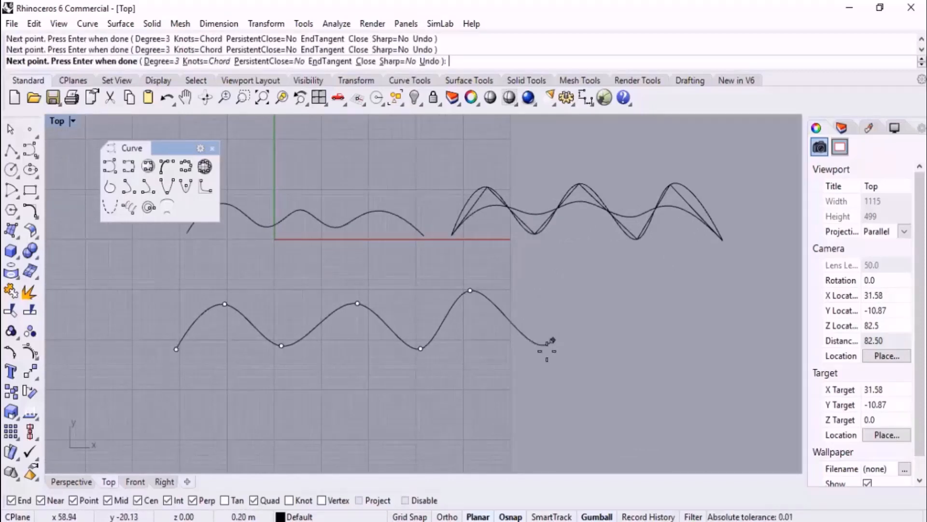
pyautogui.click(551, 340)
pyautogui.rightClick(544, 332)
# - Inspect the control points of the freehand interpolated curve below the others, and delete that curve
pyautogui.moveTo(419, 303); pyautogui.dragTo(416, 298)
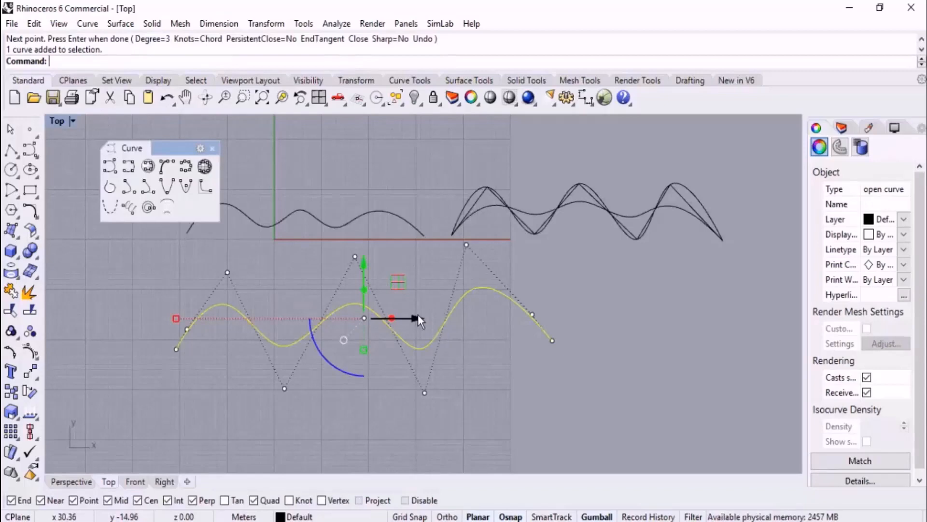
pyautogui.click(543, 291)
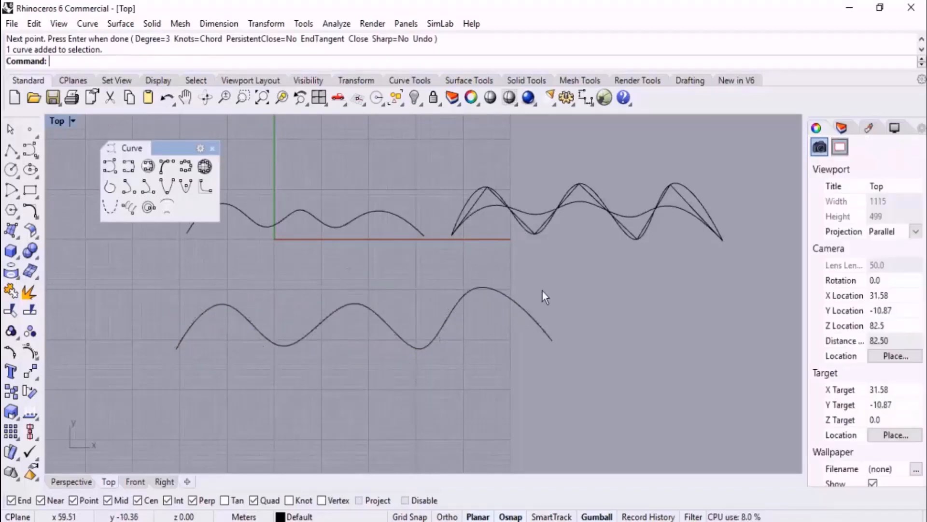
pyautogui.moveTo(489, 352); pyautogui.dragTo(489, 352)
pyautogui.press('Delete')
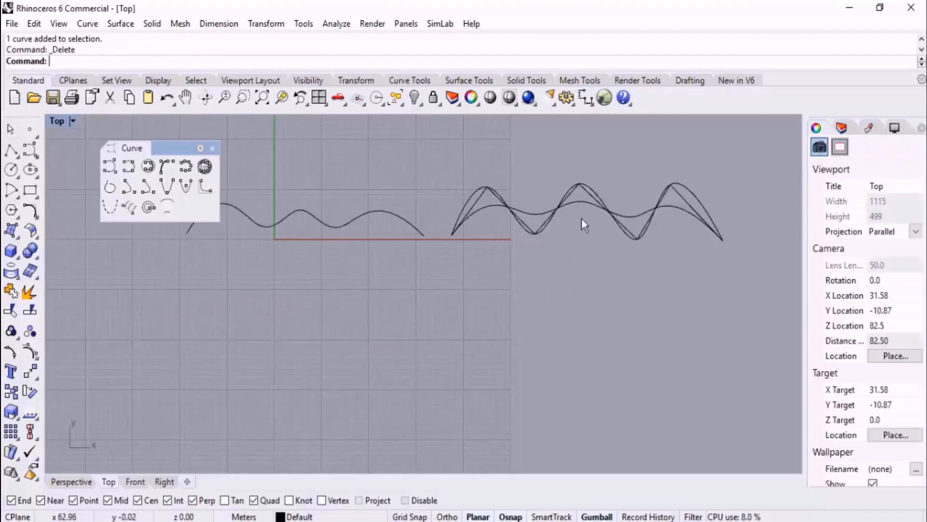
# - Delete the interpolated curve and the control point curve over the zigzag, keeping only the polyline there
pyautogui.scroll(4, 593, 192)
pyautogui.scroll(4, 593, 192)
pyautogui.moveTo(587, 214); pyautogui.dragTo(587, 214)
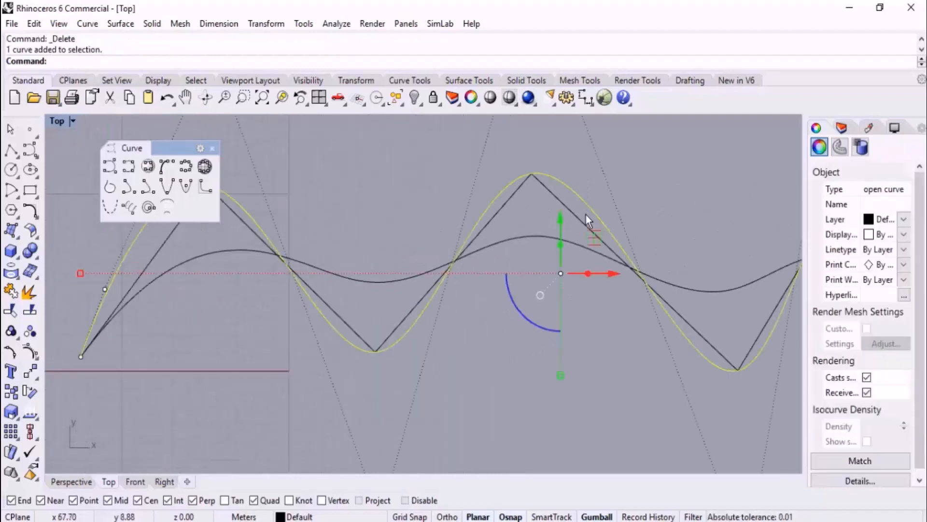
pyautogui.click(518, 355)
pyautogui.moveTo(522, 308); pyautogui.dragTo(503, 235)
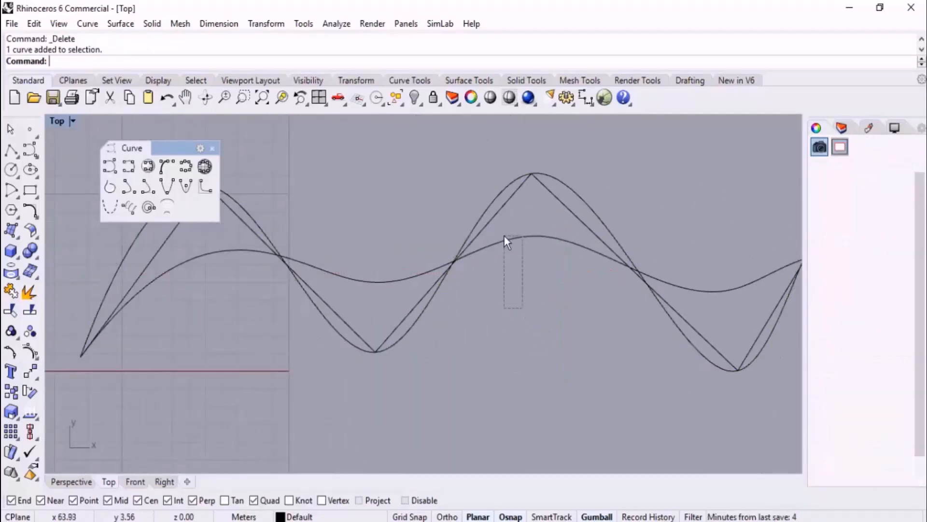
pyautogui.press('Delete')
# - Draw a degree 3 interpolated curve with chord knots through all seven vertices of the zigzag polyline
pyautogui.scroll(-5, 527, 249)
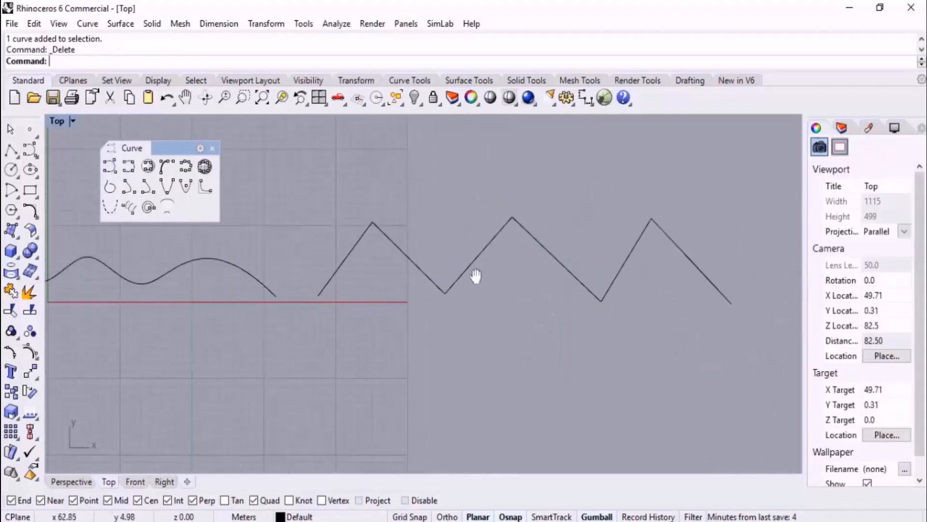
pyautogui.click(128, 167)
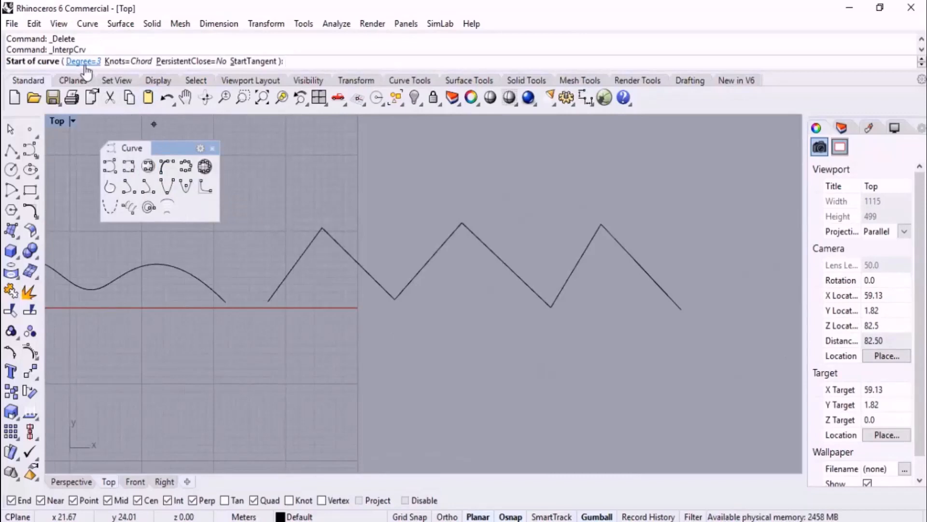
pyautogui.click(268, 302)
pyautogui.click(322, 228)
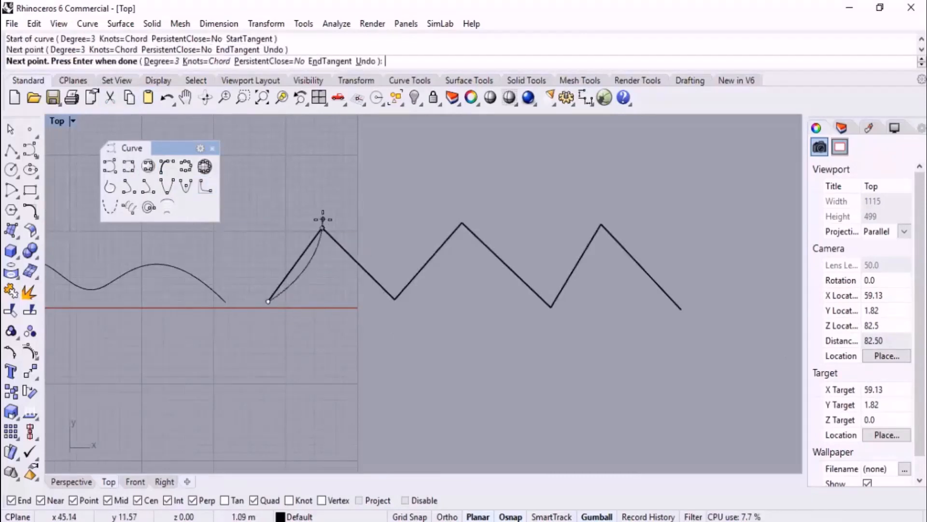
pyautogui.click(395, 299)
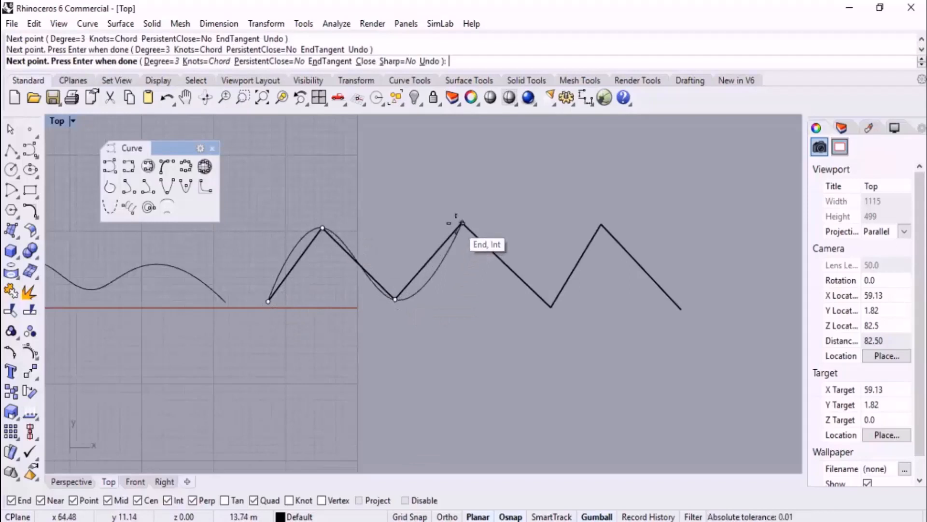
pyautogui.click(462, 222)
pyautogui.click(551, 307)
pyautogui.click(602, 224)
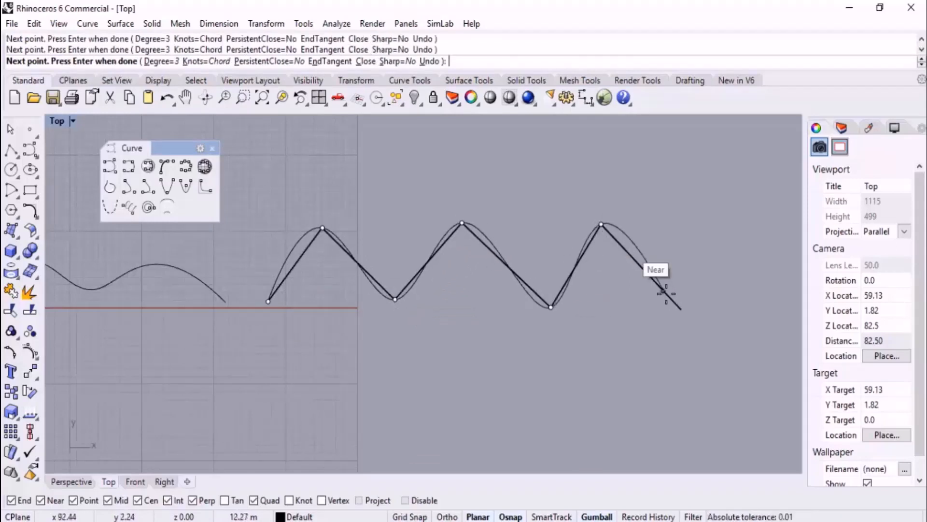
pyautogui.click(681, 309)
pyautogui.press('Return')
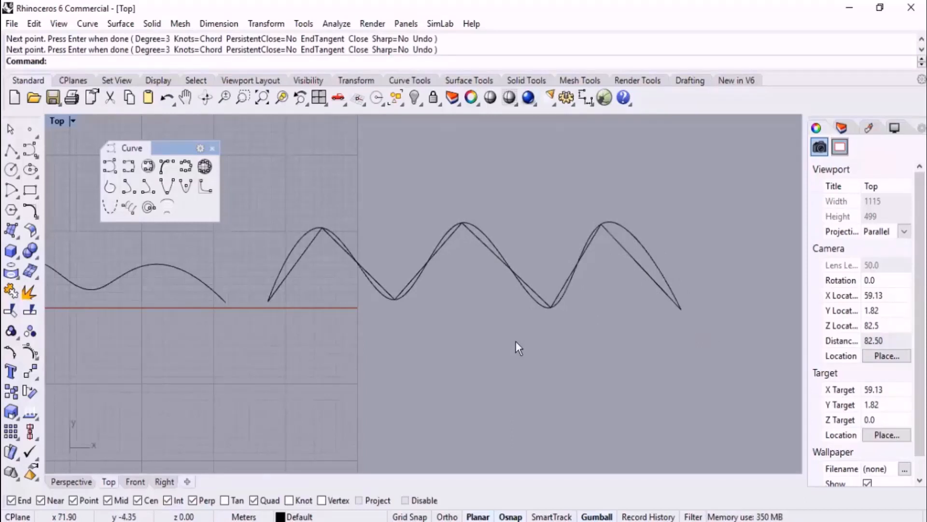
# - Draw a degree 5 interpolated curve on Layer 03 through the zigzag polyline's vertices
pyautogui.click(128, 166)
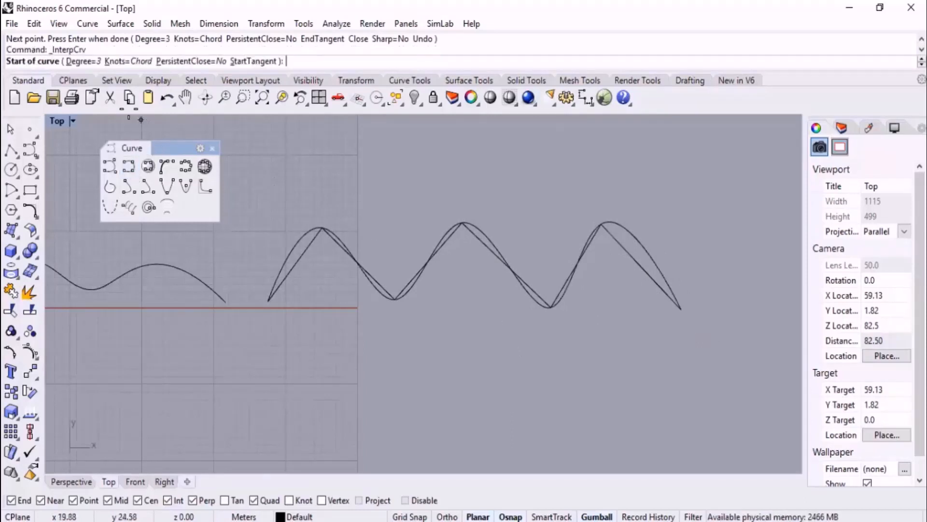
pyautogui.click(83, 62)
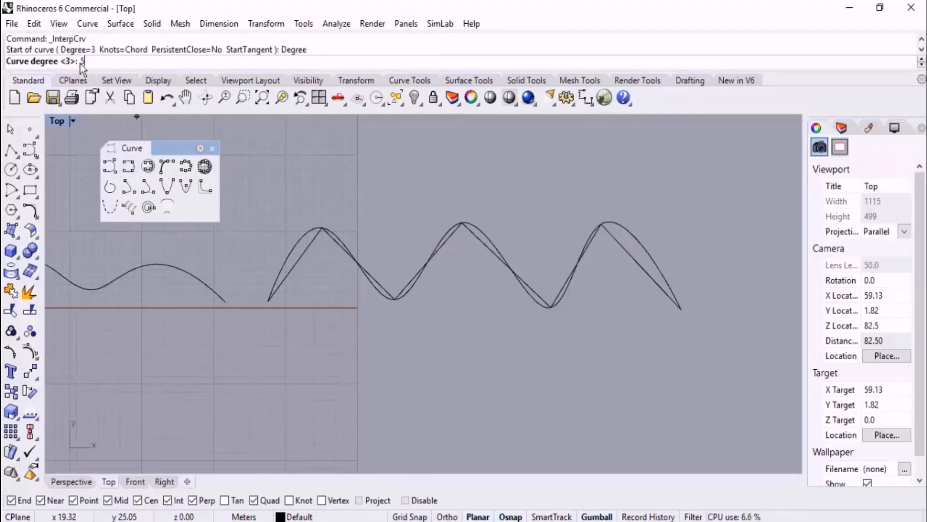
pyautogui.write('5')
pyautogui.press('Return')
pyautogui.scroll(2, 367, 288)
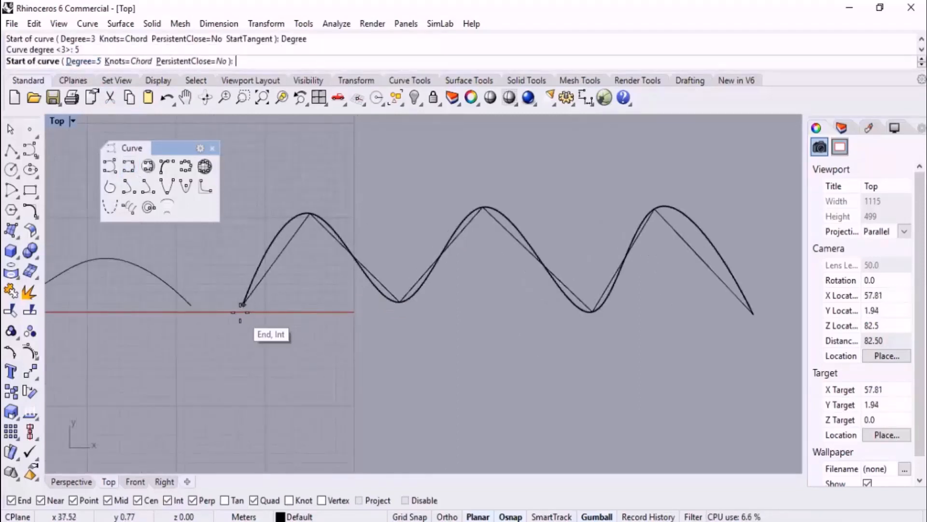
pyautogui.click(302, 516)
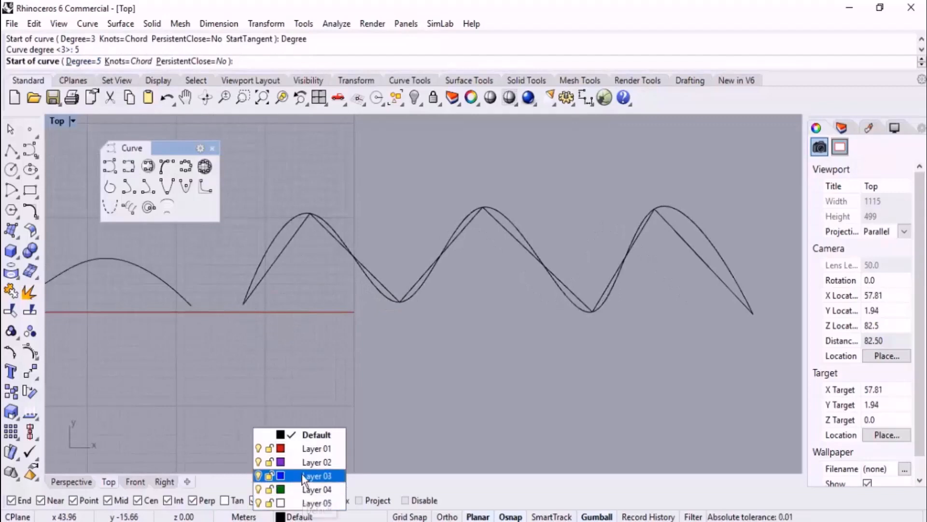
pyautogui.click(309, 476)
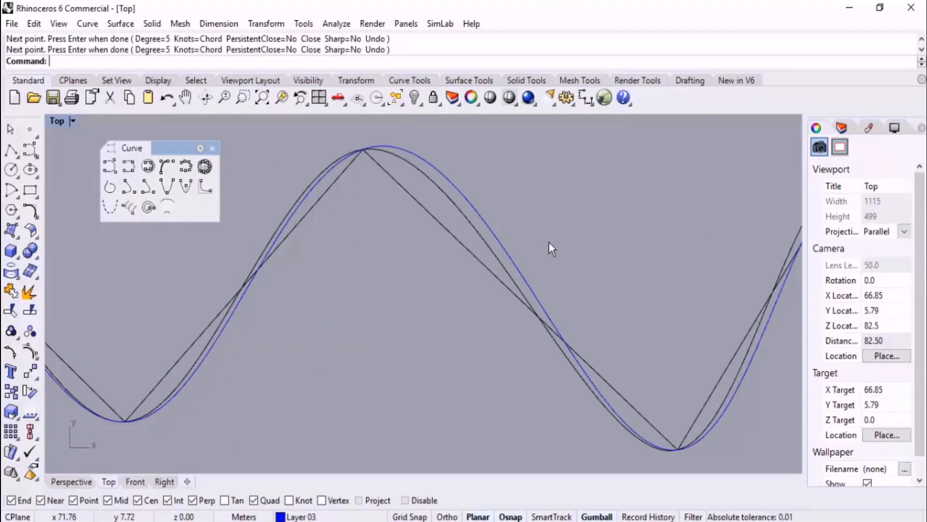
# - Compare the degree 5 curve with the degree 3 curve over the zigzag, and delete all curves in the drawing
pyautogui.scroll(-5, 478, 249)
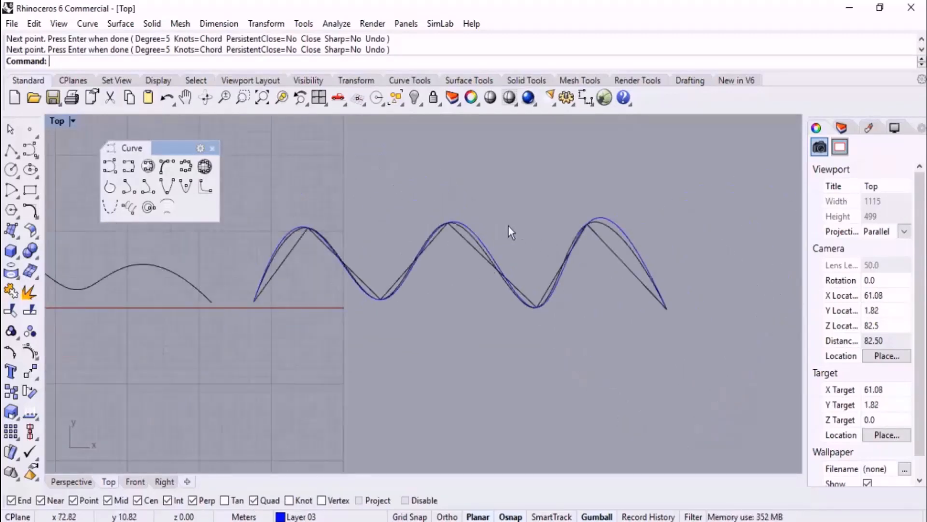
pyautogui.scroll(2, 428, 239)
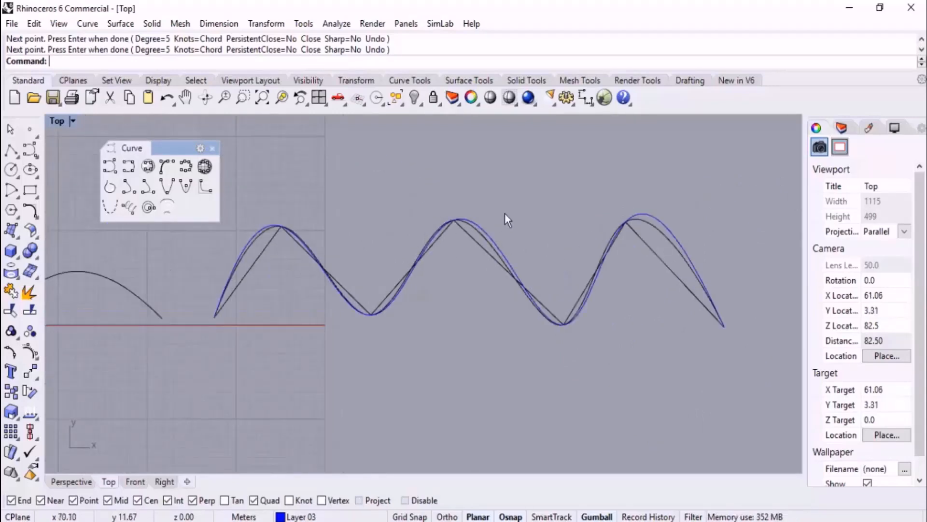
pyautogui.moveTo(507, 208); pyautogui.dragTo(481, 236)
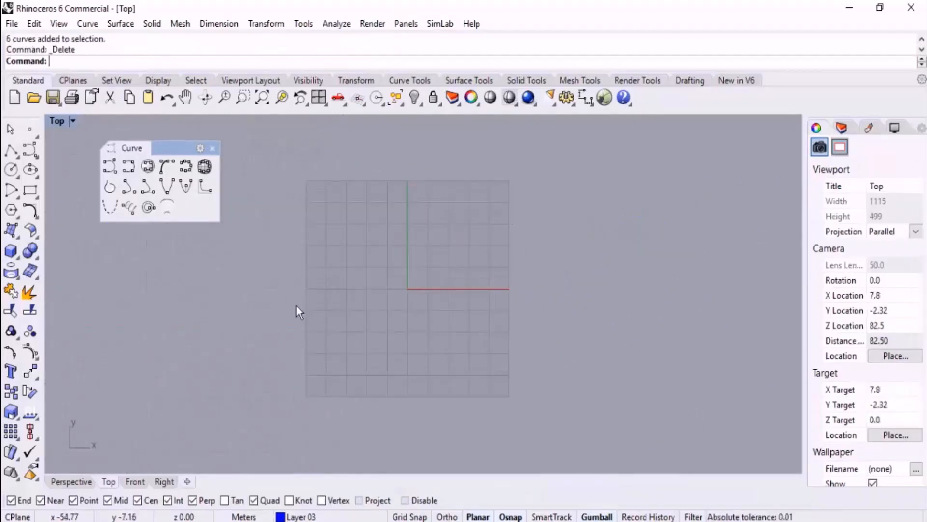
# - Draw an open degree 1 interpolated curve zigzagging through eight points across the upper part of the grid, with PersistentClose set to No
pyautogui.click(129, 165)
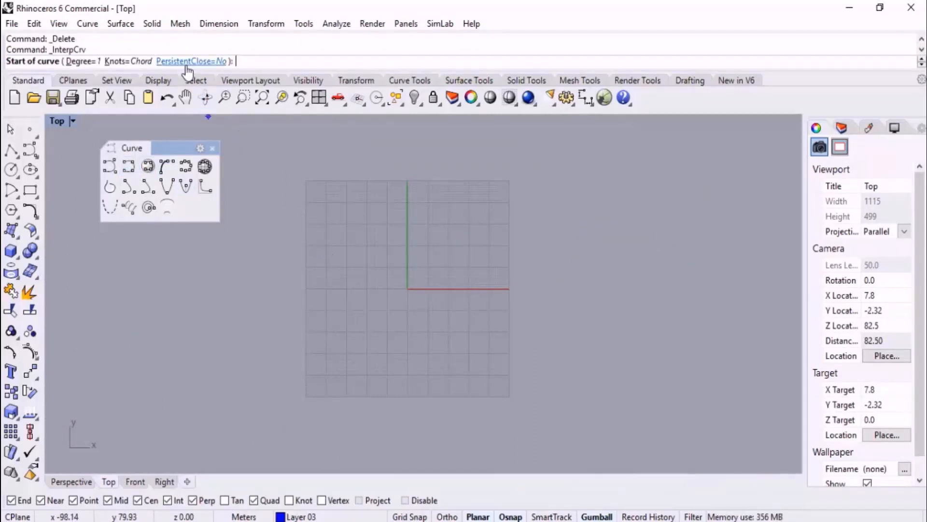
pyautogui.click(273, 238)
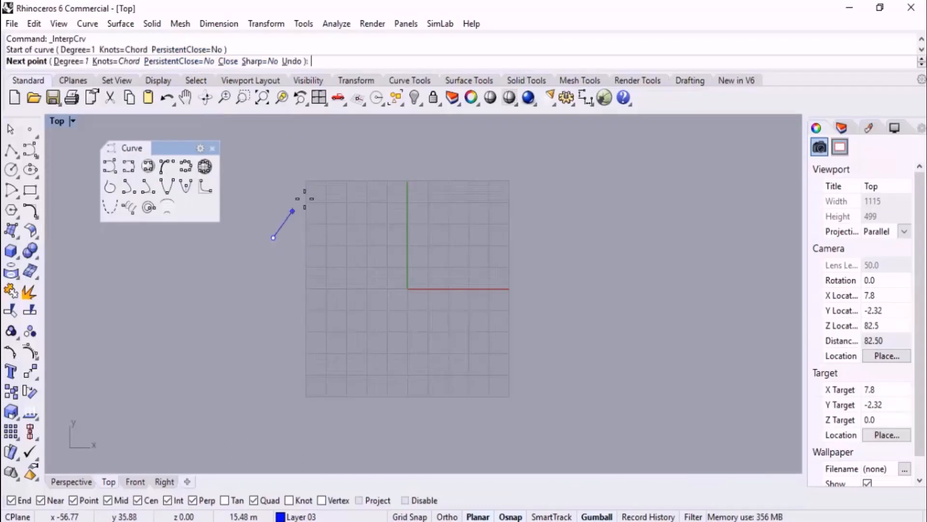
pyautogui.click(319, 182)
pyautogui.click(375, 224)
pyautogui.click(413, 169)
pyautogui.click(471, 224)
pyautogui.click(521, 163)
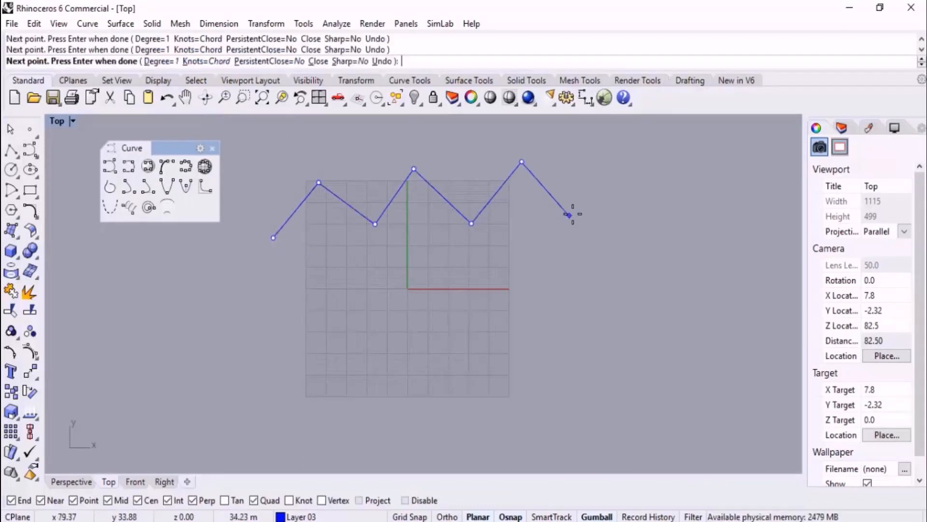
pyautogui.click(571, 213)
pyautogui.click(612, 165)
pyautogui.press('Return')
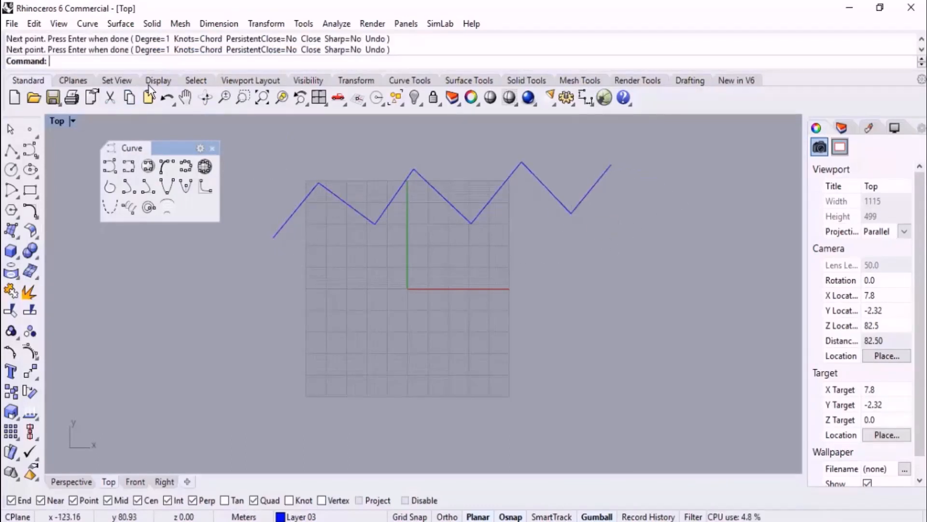
# - Draw a closed degree 3 interpolated curve through six points around the grid below the zigzag, with PersistentClose set to Yes
pyautogui.press('Return')
pyautogui.click(203, 62)
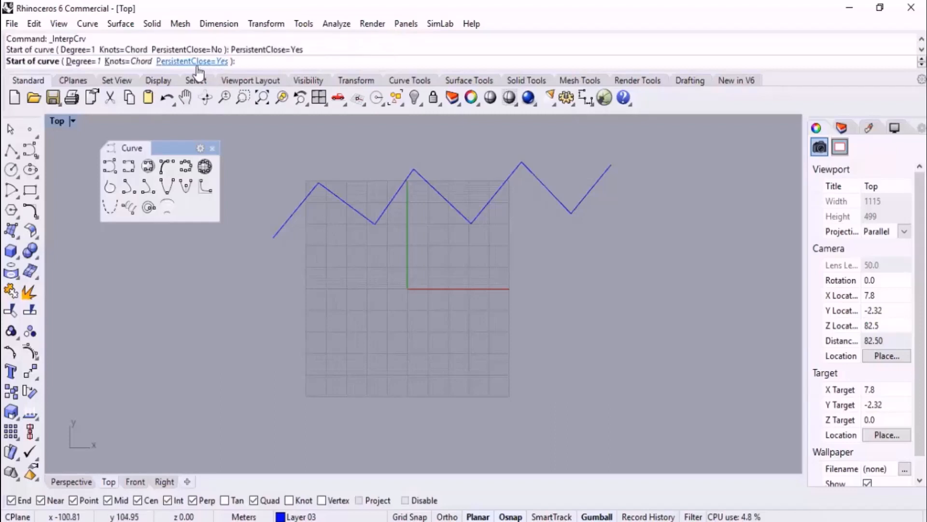
pyautogui.click(78, 62)
pyautogui.write('3')
pyautogui.press('Return')
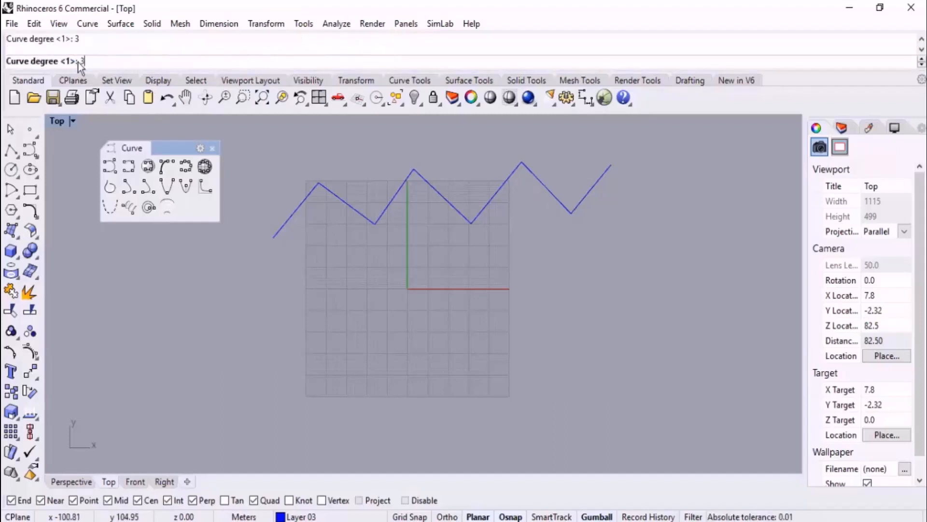
pyautogui.click(275, 340)
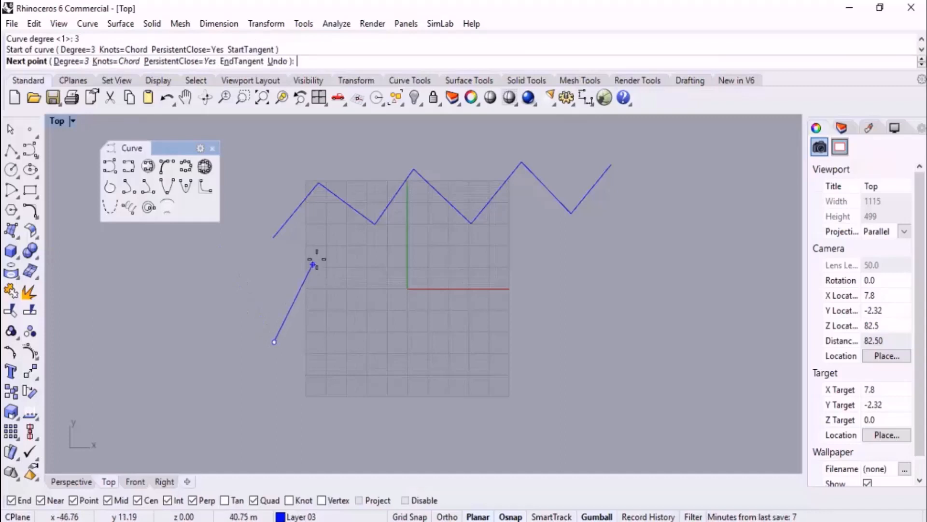
pyautogui.click(329, 241)
pyautogui.click(437, 278)
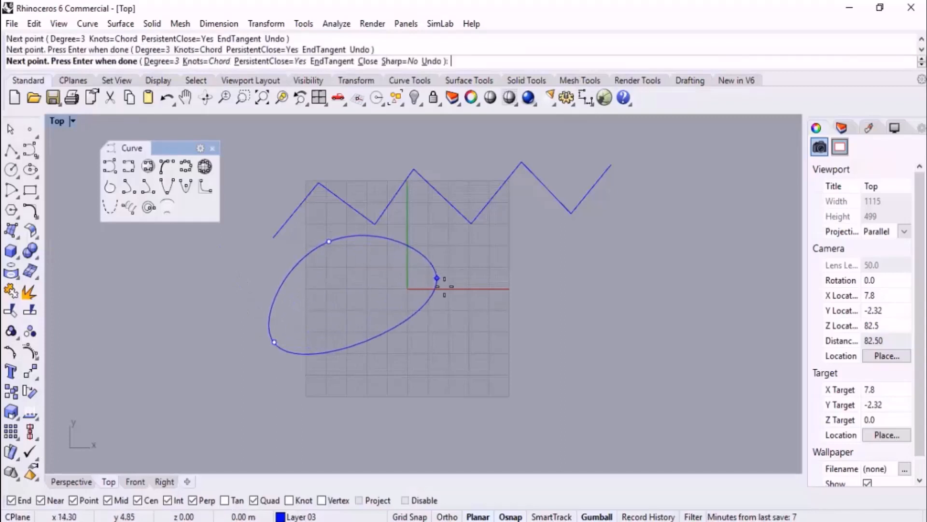
pyautogui.click(477, 357)
pyautogui.click(394, 418)
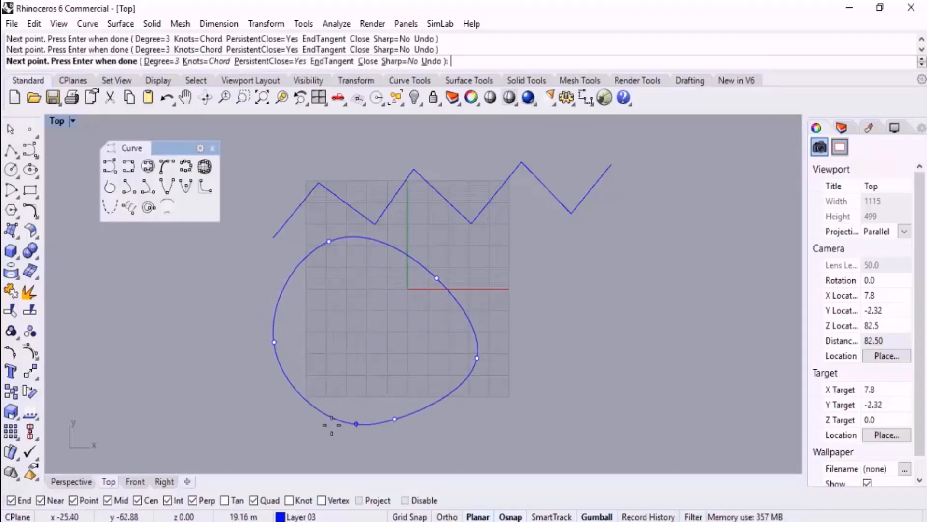
pyautogui.click(284, 425)
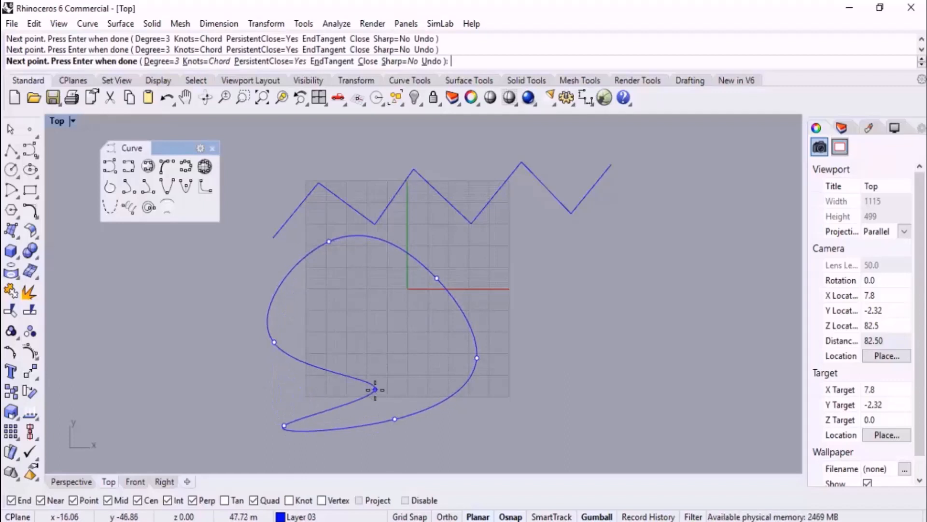
pyautogui.rightClick(375, 390)
# - Draw a degree 3 interpolated loop beside the first closed curve with PersistentClose set to No, closing it manually at its start point
pyautogui.scroll(-6, 400, 306)
pyautogui.moveTo(401, 305); pyautogui.dragTo(361, 295, button='right')
pyautogui.rightClick(365, 277)
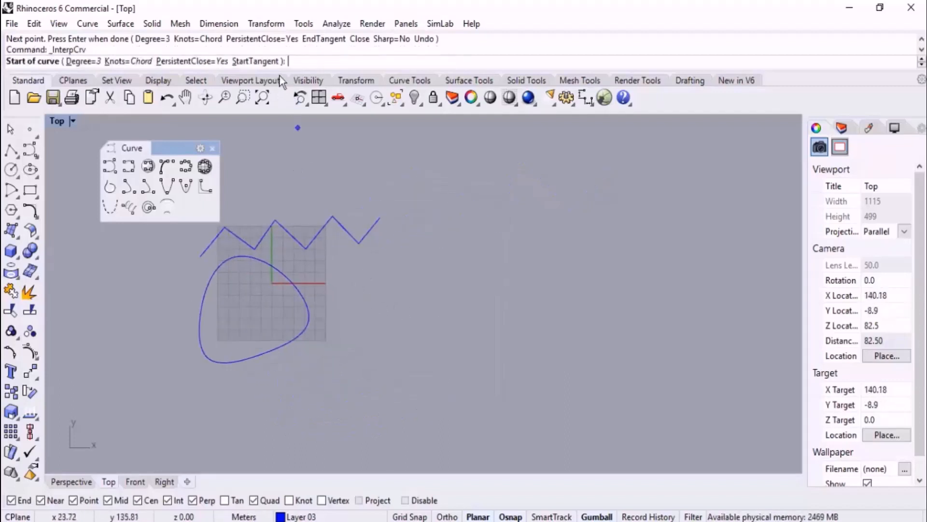
pyautogui.click(198, 61)
pyautogui.click(354, 342)
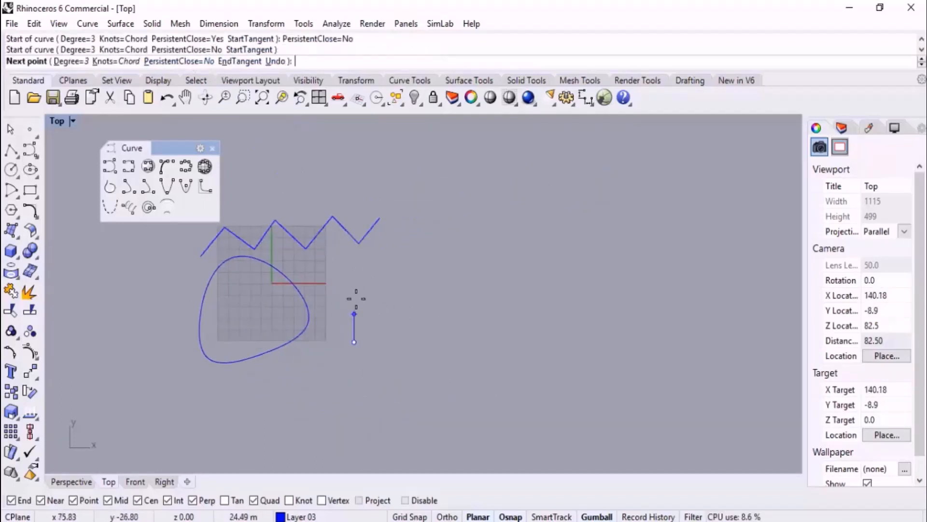
pyautogui.click(360, 280)
pyautogui.click(430, 253)
pyautogui.click(510, 296)
pyautogui.click(497, 362)
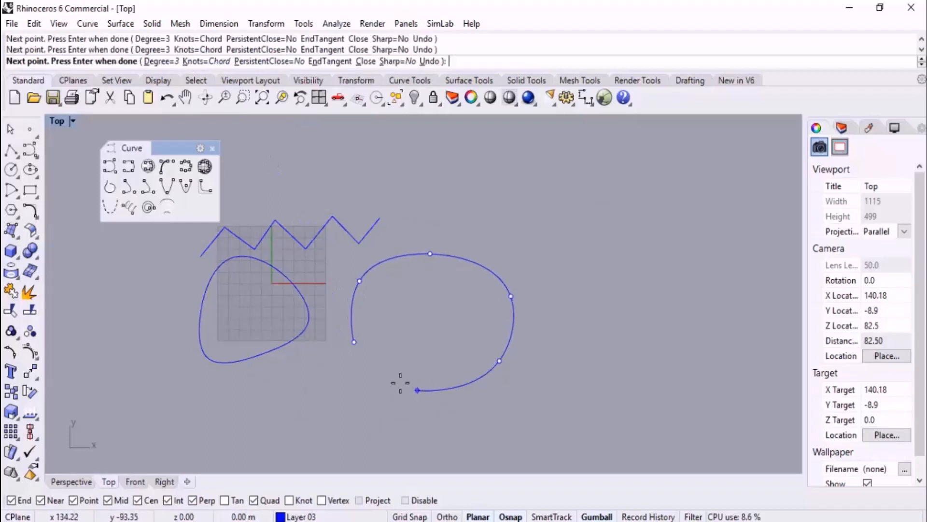
pyautogui.click(400, 383)
pyautogui.click(354, 342)
pyautogui.moveTo(483, 315); pyautogui.dragTo(454, 307, button='right')
# - Draw a third rounded loop beyond the other two as a degree 3 interpolated curve with PersistentClose set to Yes
pyautogui.press('Return')
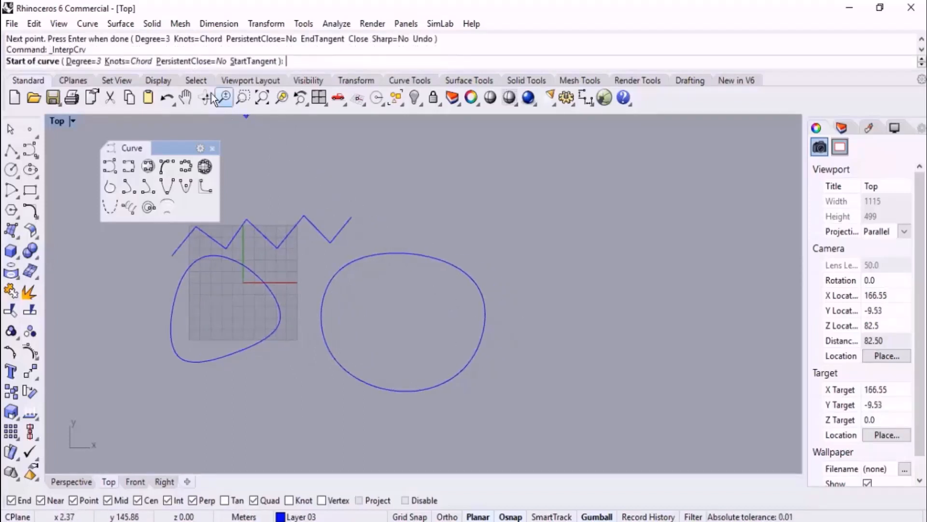
pyautogui.click(198, 61)
pyautogui.moveTo(563, 257); pyautogui.dragTo(483, 257, button='right')
pyautogui.click(482, 338)
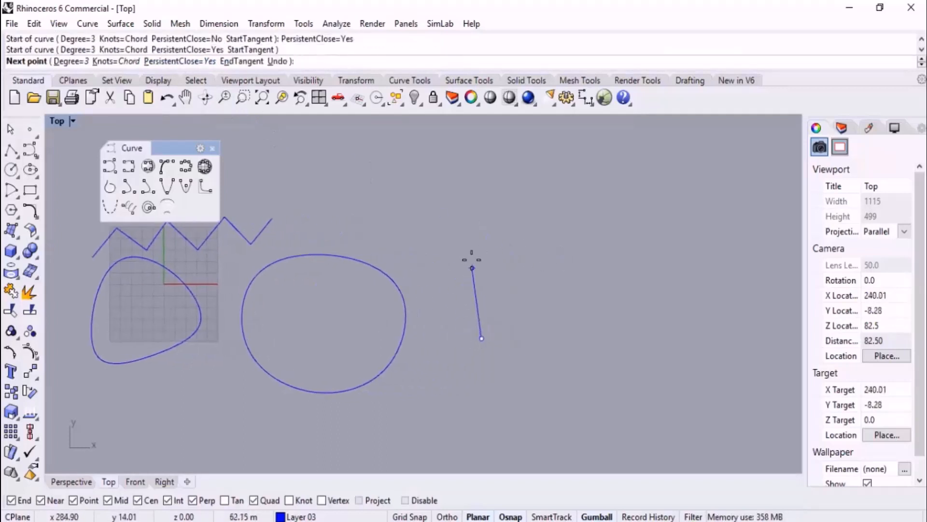
pyautogui.click(471, 257)
pyautogui.click(590, 220)
pyautogui.click(646, 304)
pyautogui.click(613, 376)
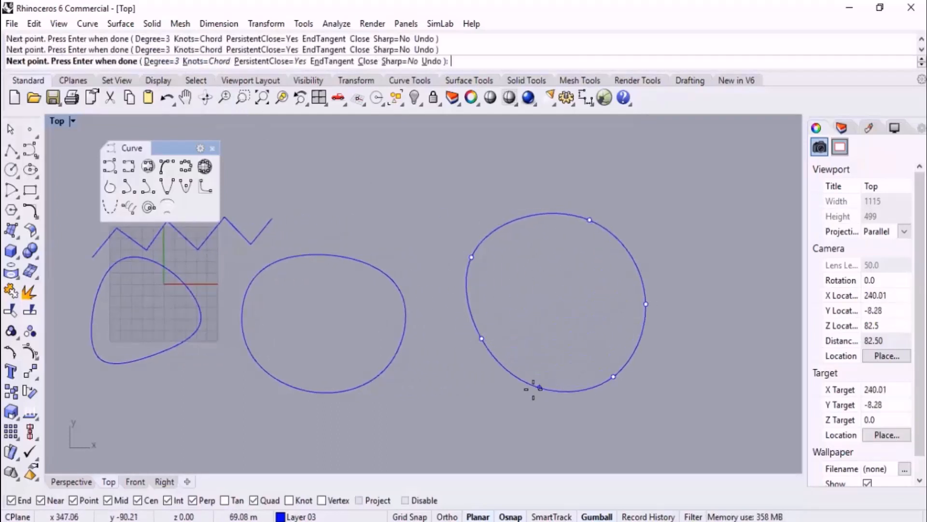
pyautogui.press('Return')
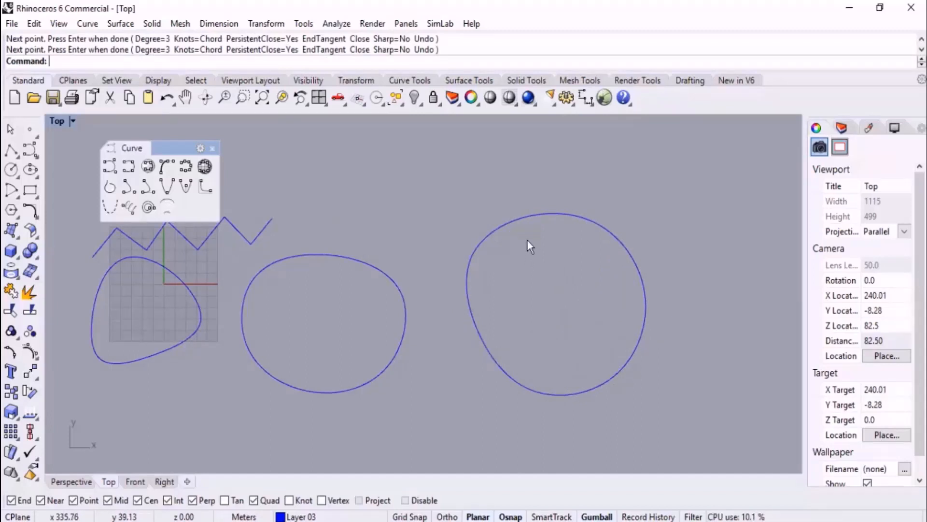
# - Delete the zigzag and all three closed loops
pyautogui.scroll(-5, 603, 220)
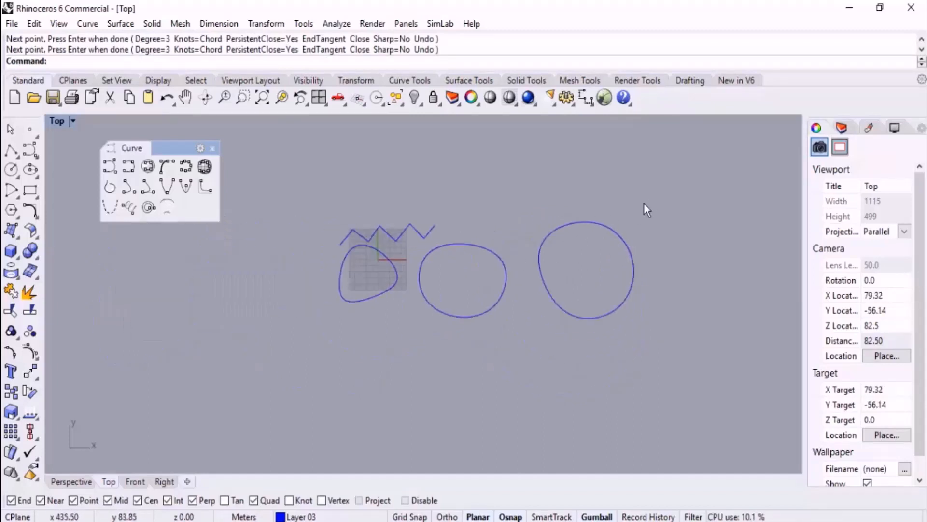
pyautogui.moveTo(654, 195); pyautogui.dragTo(288, 385)
pyautogui.press('Delete')
# - Draw an open wave-shaped degree 3 interpolated curve through nine alternating points across the upper grid, with PersistentClose set to No
pyautogui.scroll(8, 395, 271)
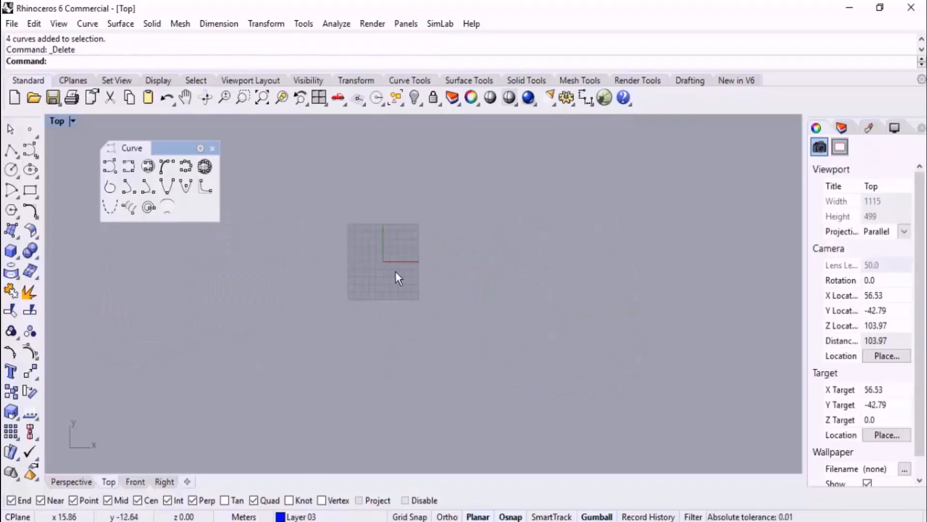
pyautogui.moveTo(397, 213); pyautogui.dragTo(368, 209, button='right')
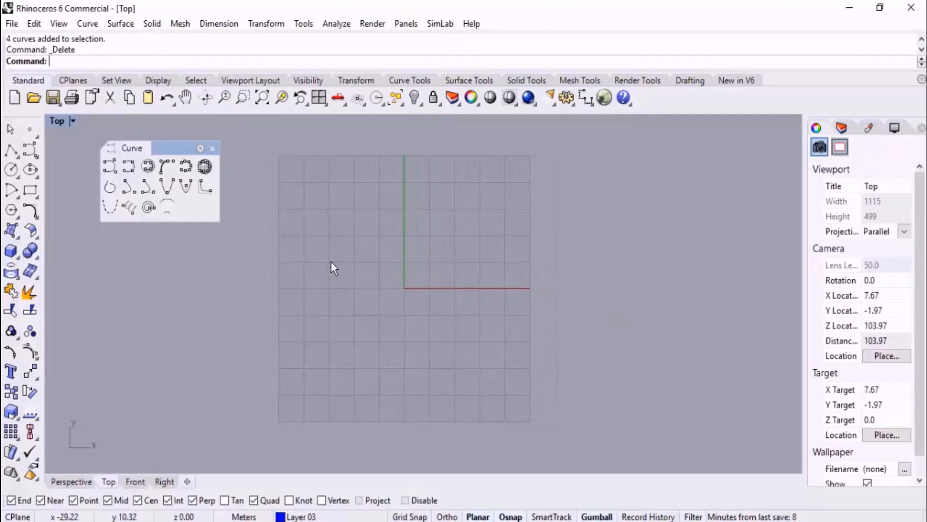
pyautogui.click(129, 170)
pyautogui.click(285, 238)
pyautogui.click(320, 192)
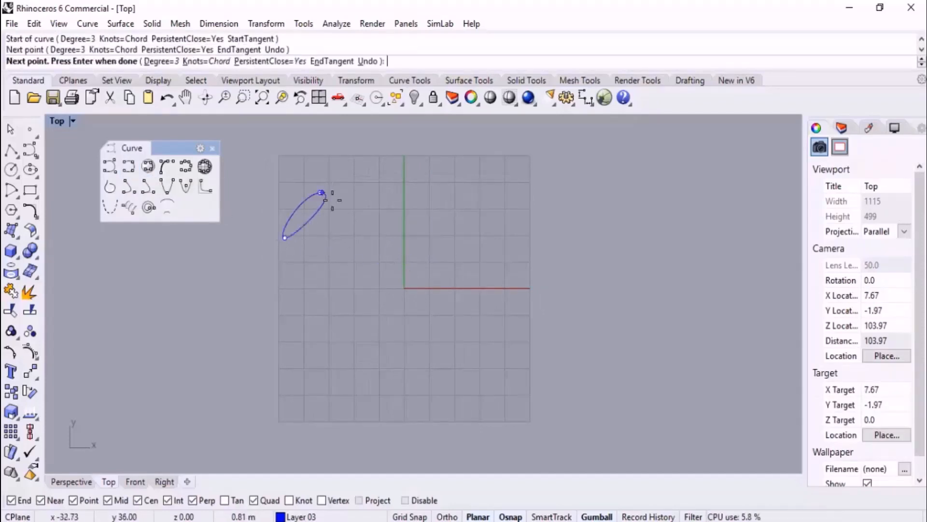
pyautogui.click(300, 62)
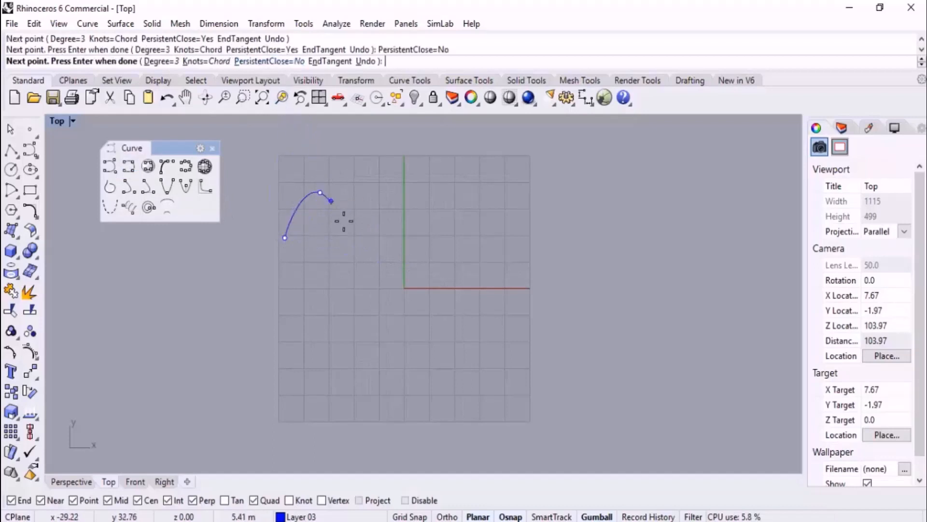
pyautogui.click(373, 231)
pyautogui.click(459, 228)
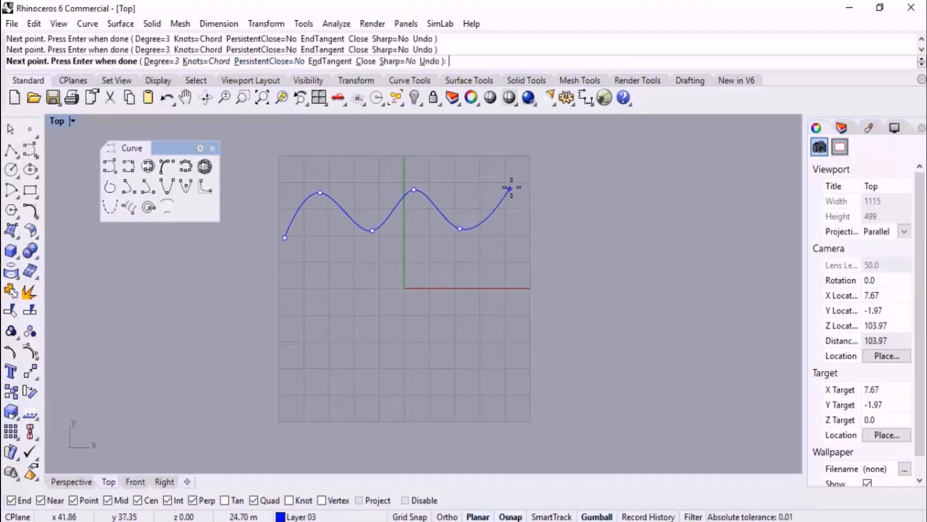
pyautogui.click(511, 187)
pyautogui.click(554, 234)
pyautogui.click(590, 186)
pyautogui.click(652, 225)
pyautogui.press('Return')
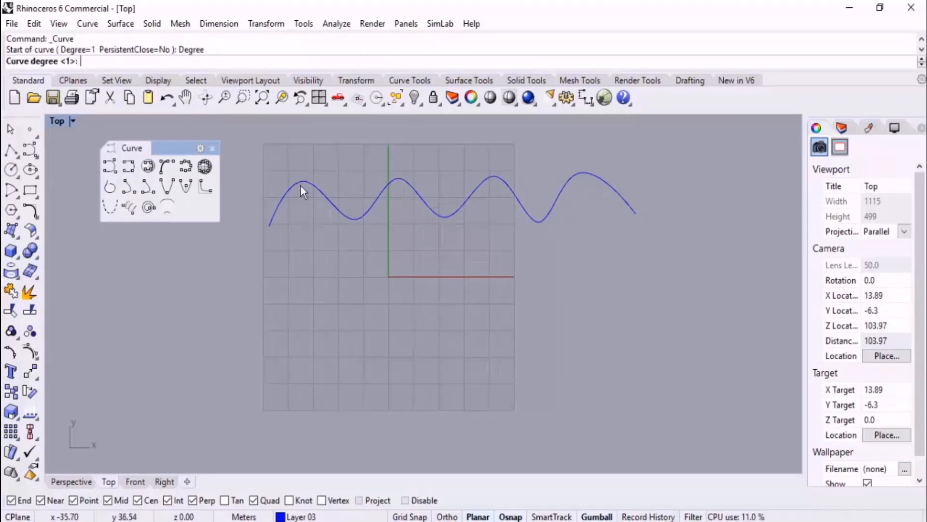
# - Draw a degree 3 control point curve from nine zigzag points below the interpolated wave and select it to inspect its control points
pyautogui.click(106, 166)
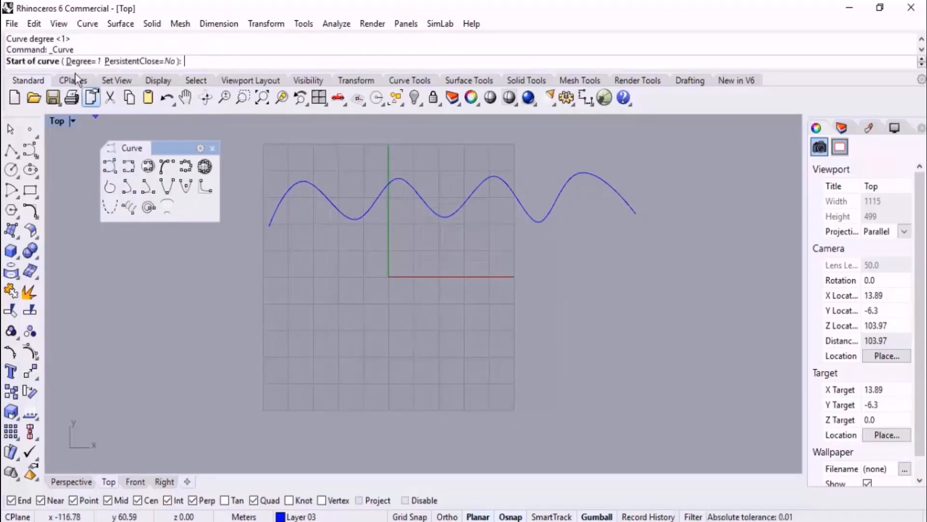
pyautogui.click(72, 61)
pyautogui.write('3')
pyautogui.press('Return')
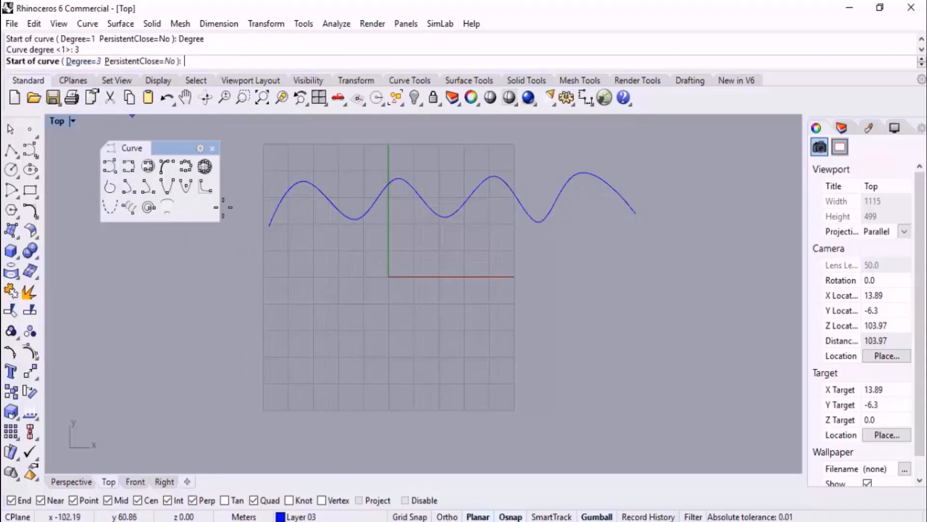
pyautogui.click(254, 283)
pyautogui.click(296, 230)
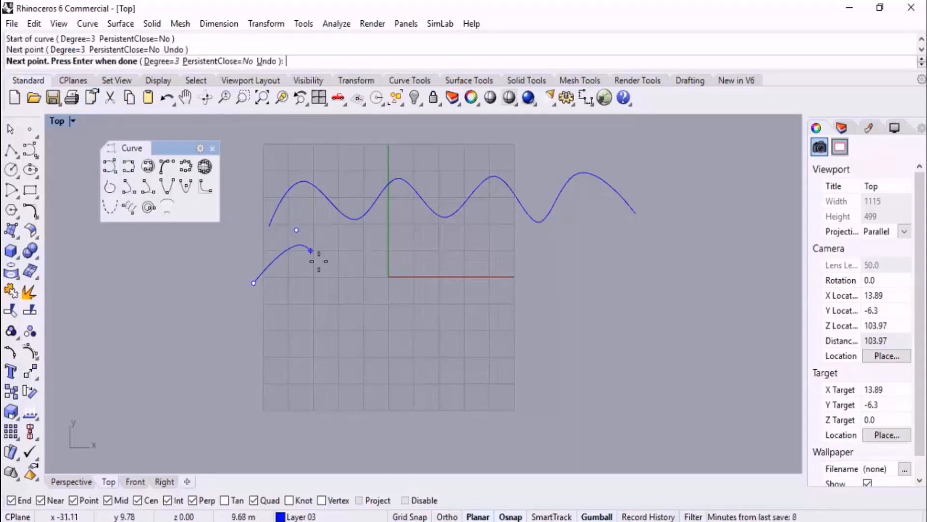
pyautogui.click(352, 301)
pyautogui.click(395, 231)
pyautogui.click(465, 317)
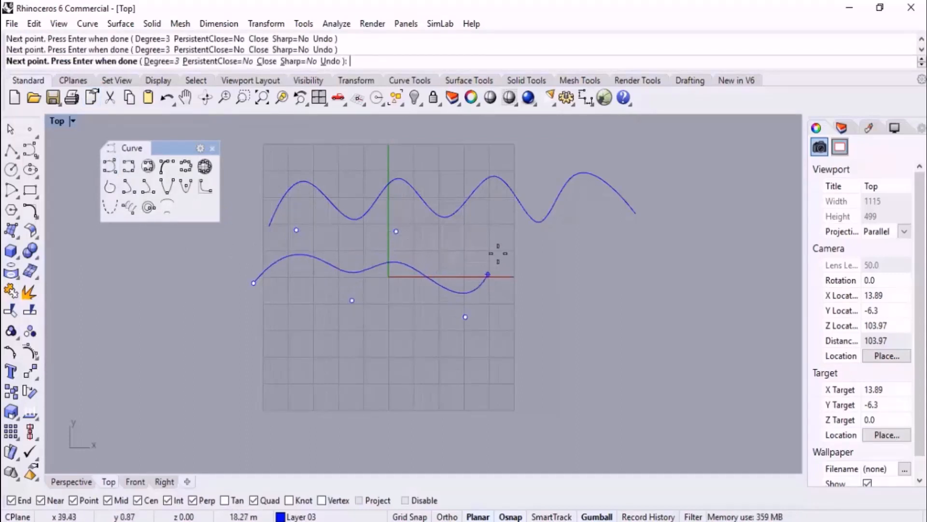
pyautogui.click(511, 231)
pyautogui.click(580, 310)
pyautogui.click(610, 238)
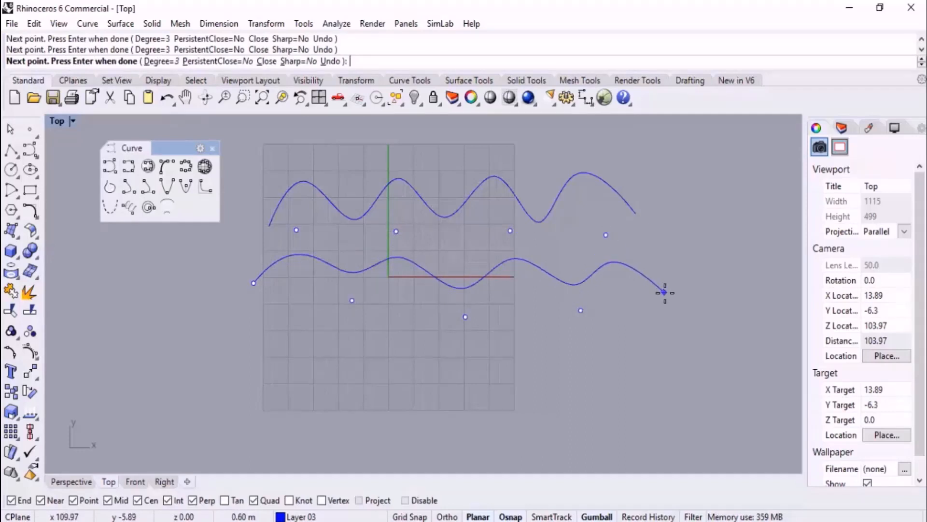
pyautogui.click(664, 291)
pyautogui.press('Return')
pyautogui.click(410, 262)
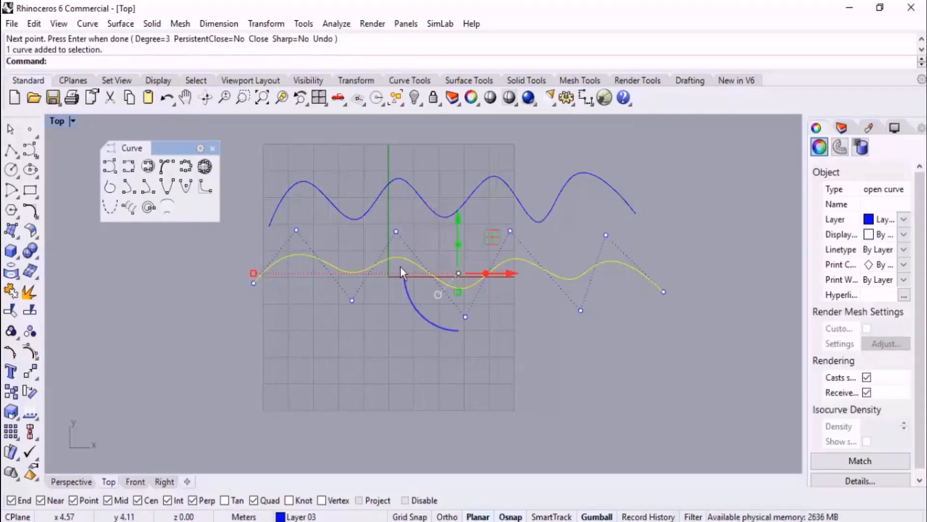
pyautogui.click(245, 332)
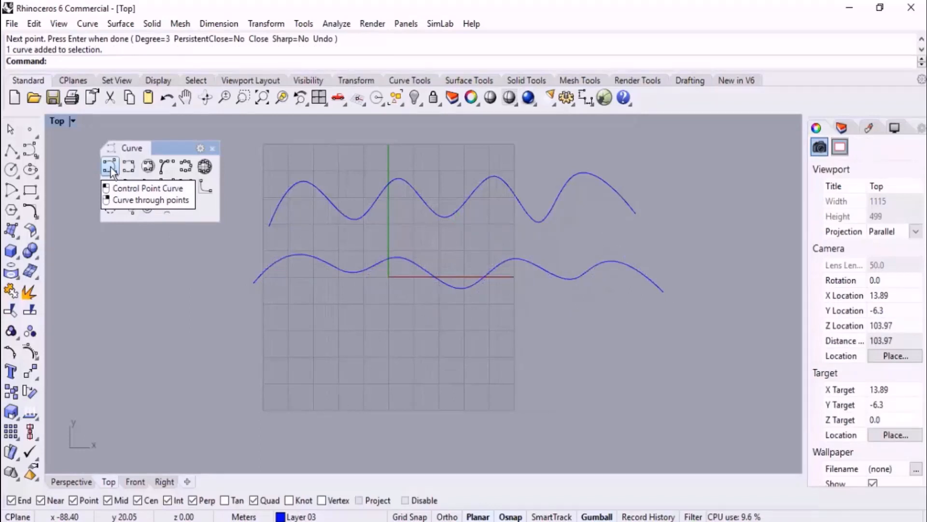
# - Draw a degree 3 control point curve beside the waves, with four vertically aligned points under Ortho and a final point up and to the right
pyautogui.scroll(-6, 80, 283)
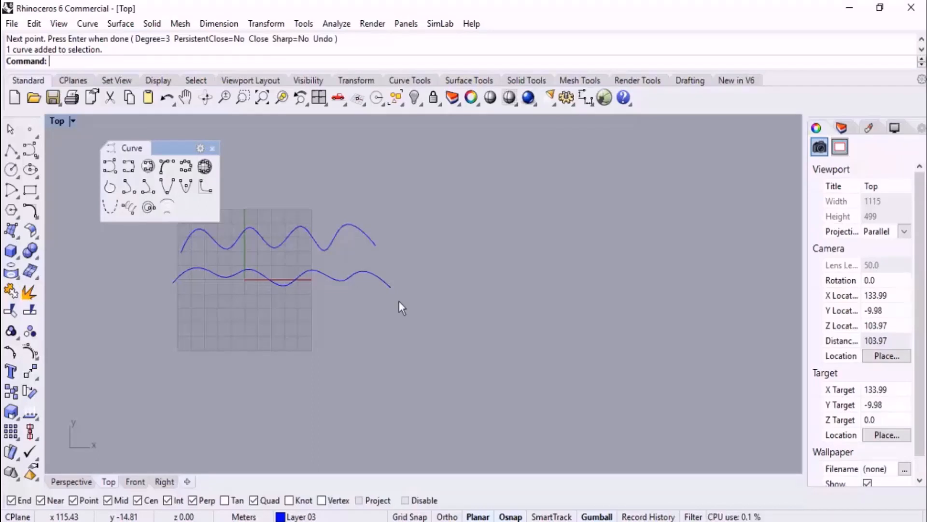
pyautogui.moveTo(496, 285); pyautogui.dragTo(383, 348, button='right')
pyautogui.click(114, 168)
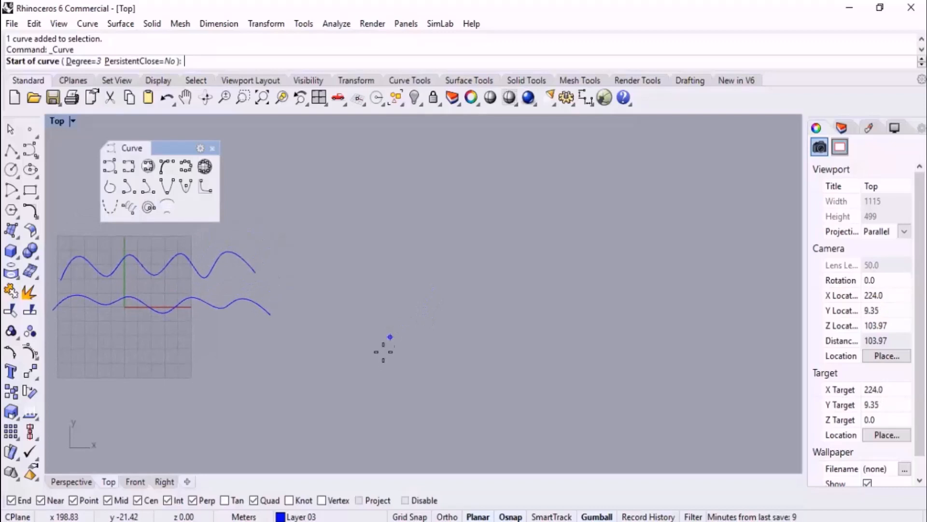
pyautogui.click(375, 396)
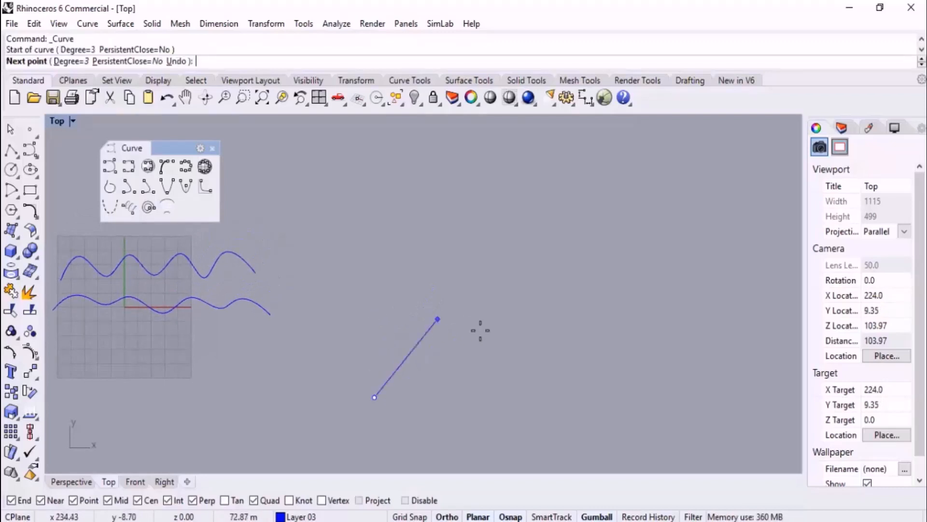
pyautogui.click(387, 309)
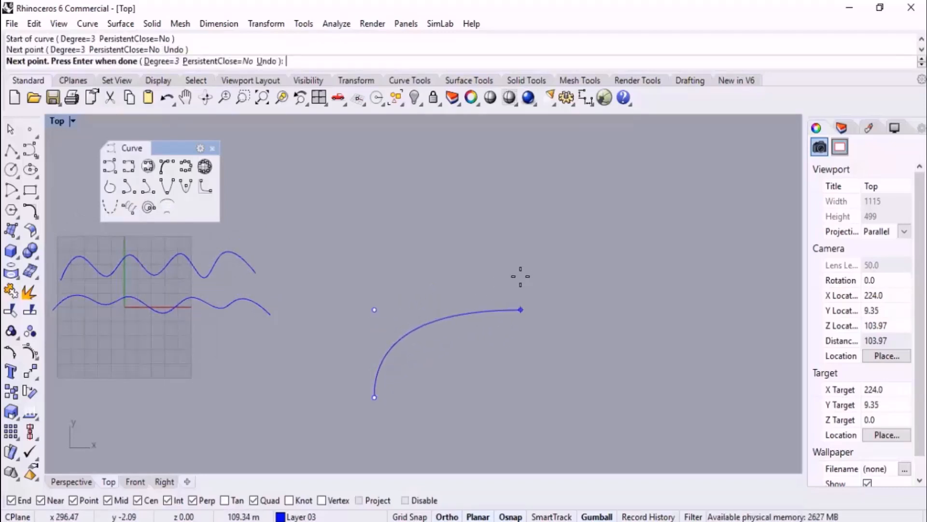
pyautogui.click(404, 210)
pyautogui.scroll(-4, 437, 347)
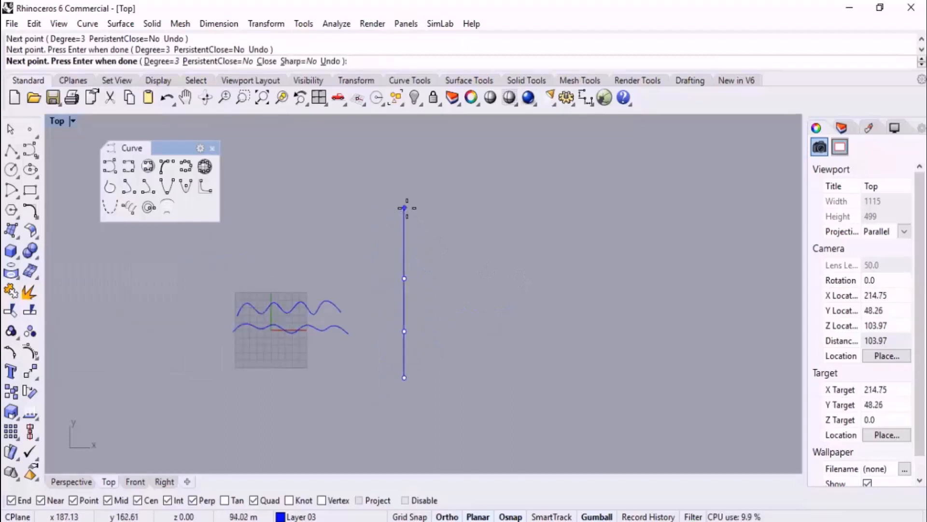
pyautogui.click(404, 207)
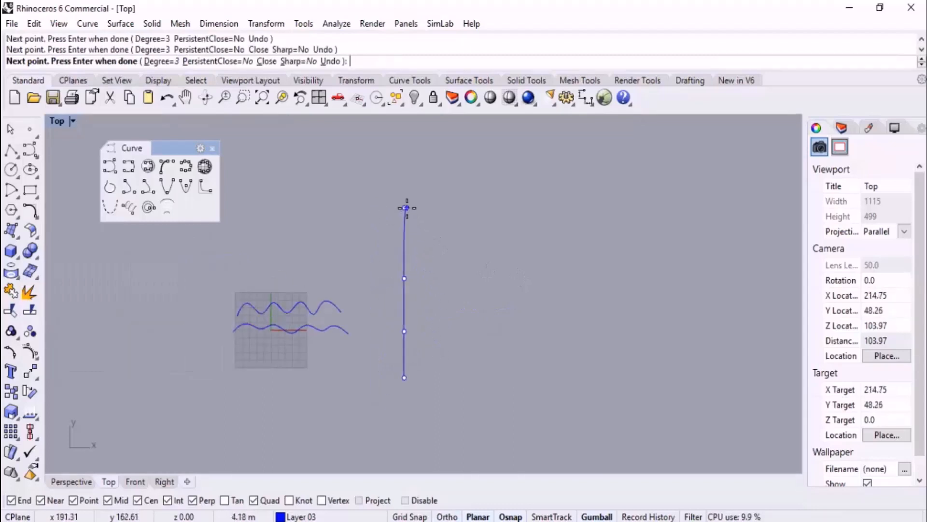
pyautogui.click(583, 161)
pyautogui.rightClick(613, 207)
pyautogui.moveTo(640, 246); pyautogui.dragTo(535, 266, button='right')
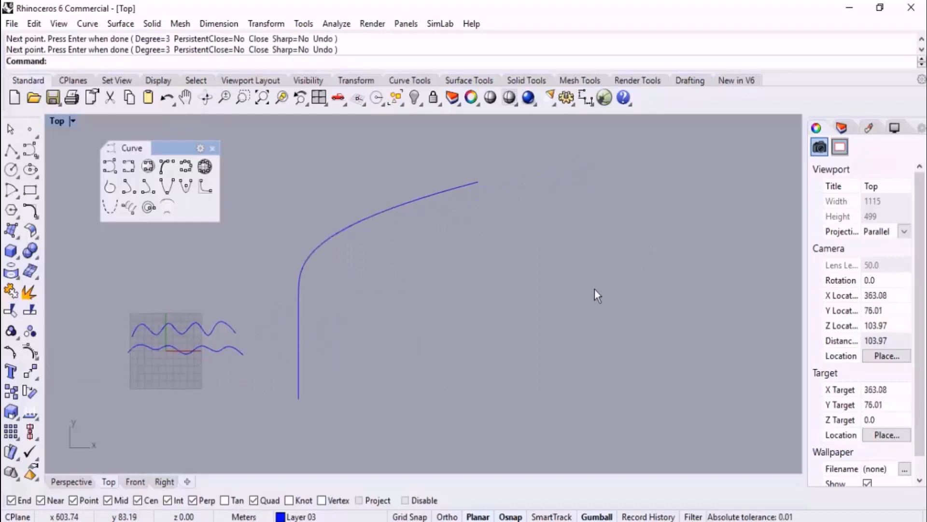
# - Draw a comparable degree 3 interpolated curve beside the bent one, using four vertically aligned Ortho points and a free end point to the right
pyautogui.scroll(1, 293, 393)
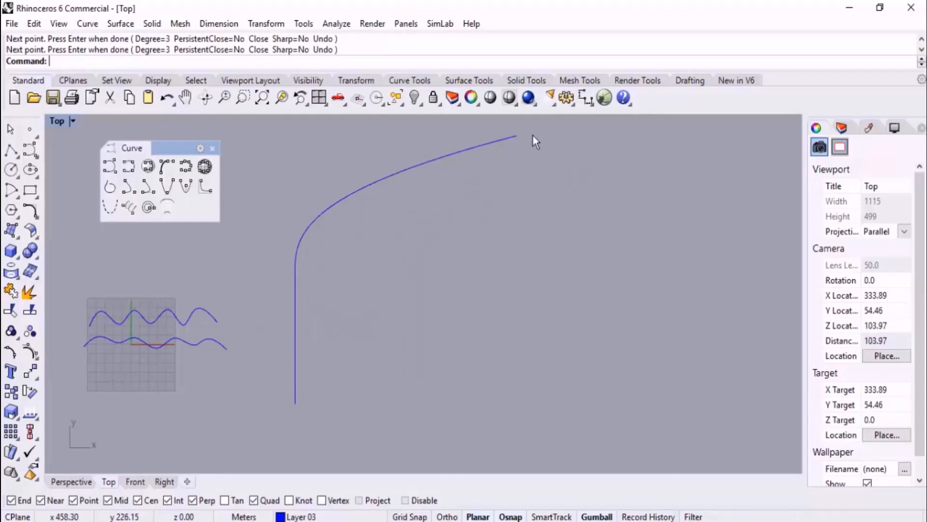
pyautogui.scroll(-3, 363, 227)
pyautogui.moveTo(401, 211); pyautogui.dragTo(348, 219, button='right')
pyautogui.scroll(2, 314, 225)
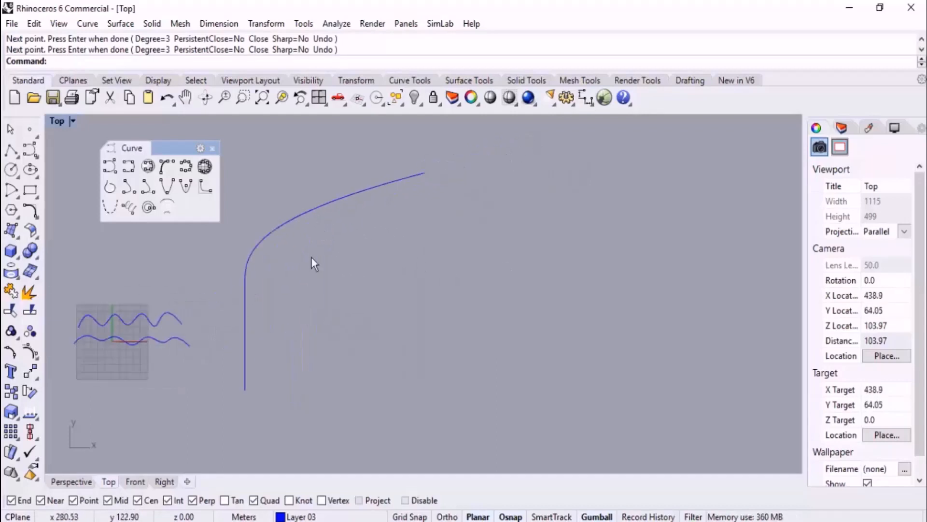
pyautogui.click(128, 167)
pyautogui.moveTo(511, 331); pyautogui.dragTo(432, 375, button='right')
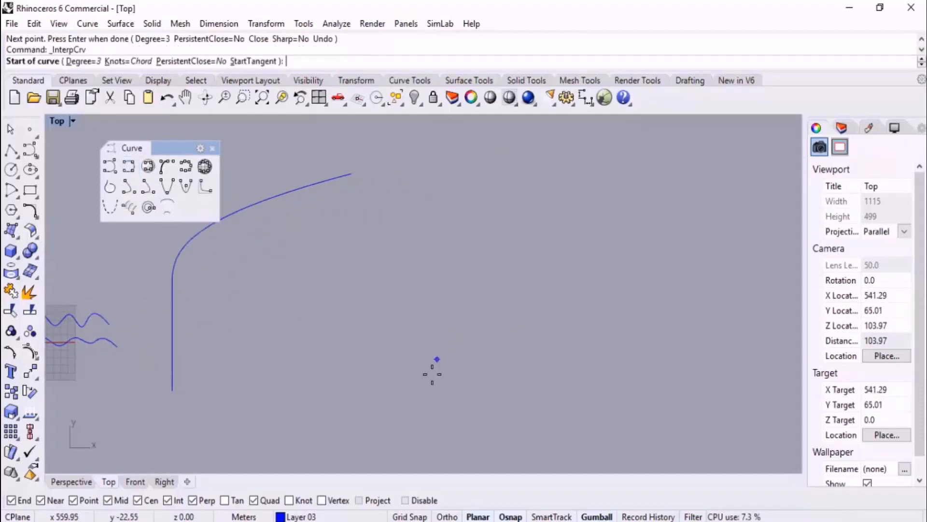
pyautogui.click(421, 399)
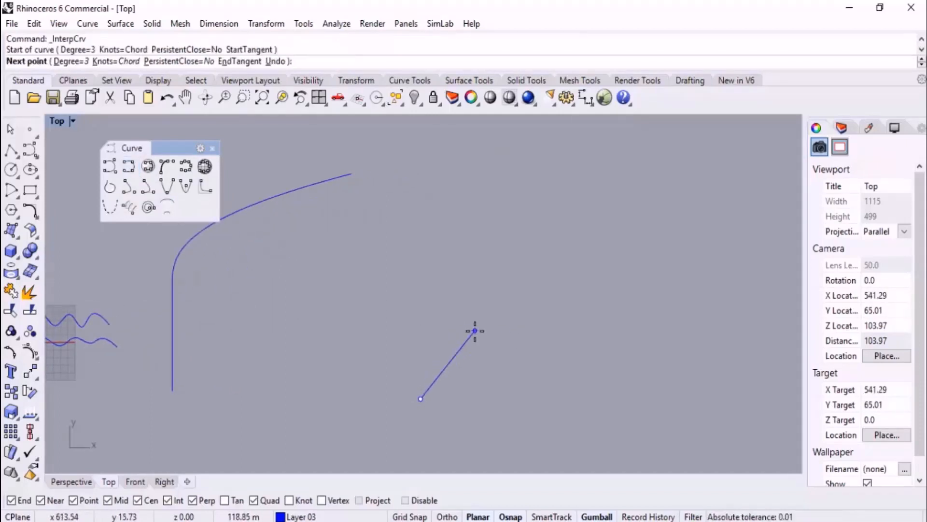
pyautogui.press('F8')
pyautogui.click(420, 326)
pyautogui.click(420, 272)
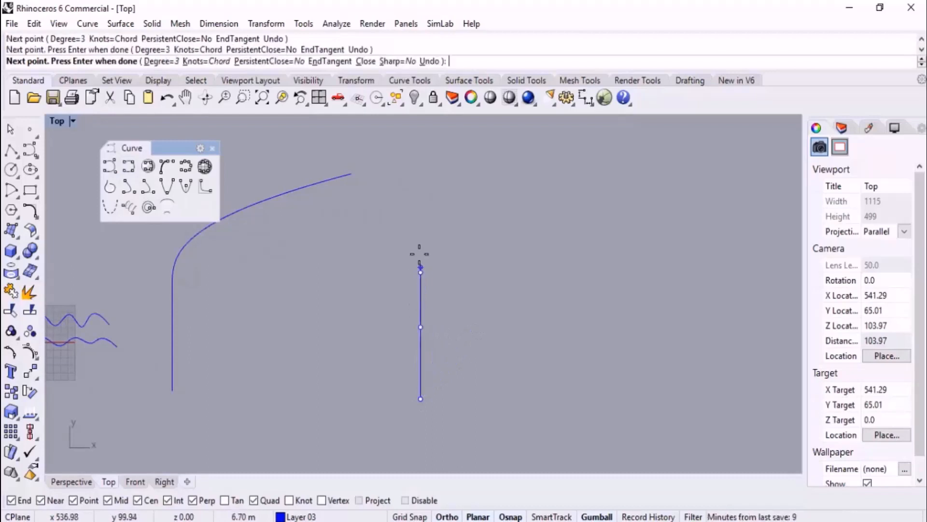
pyautogui.click(420, 211)
pyautogui.press('F8')
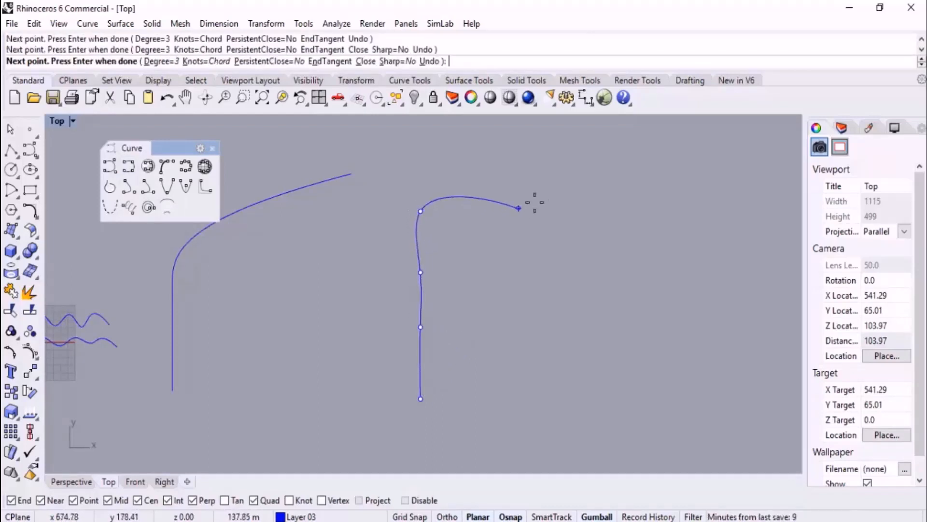
pyautogui.click(604, 160)
pyautogui.press('Return')
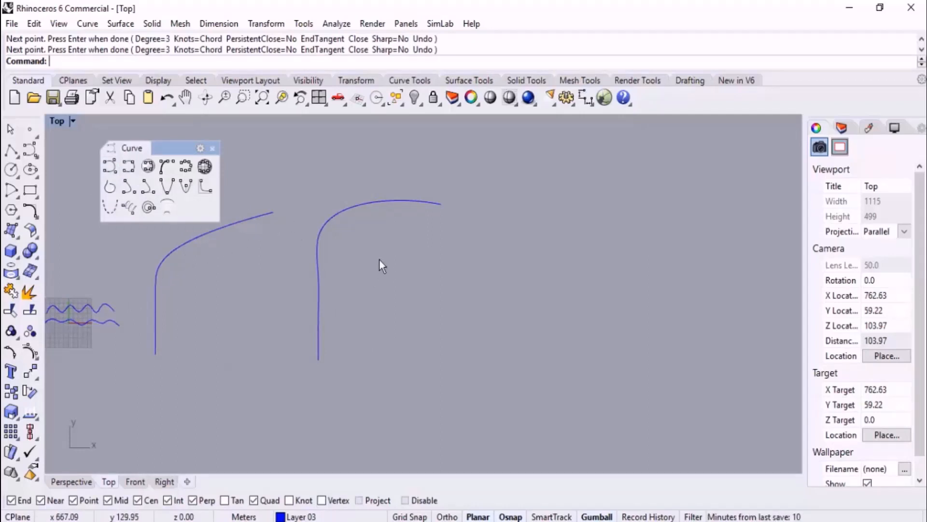
# - Draw another degree 3 control point curve beyond the interpolated one, rising through four vertically aligned points and bending to an upper-right end point
pyautogui.moveTo(511, 289); pyautogui.dragTo(469, 292, button='right')
pyautogui.click(110, 166)
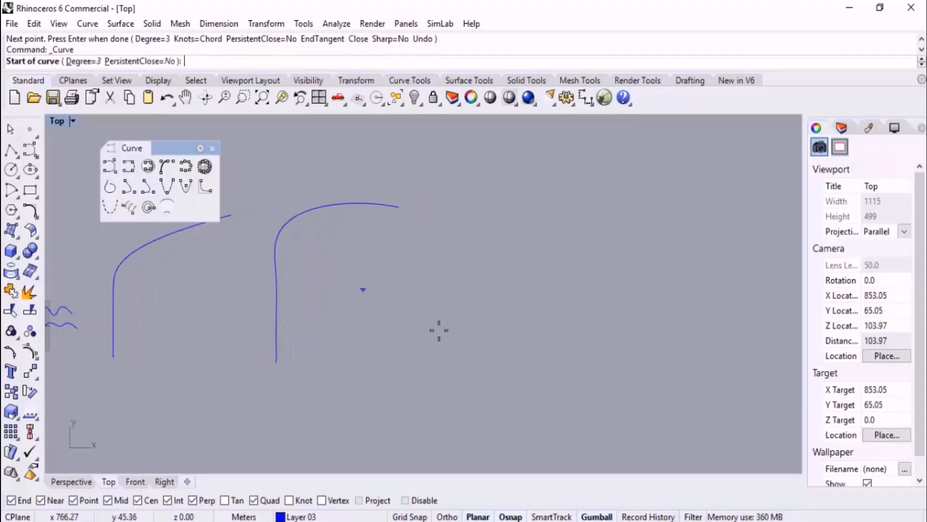
pyautogui.click(450, 366)
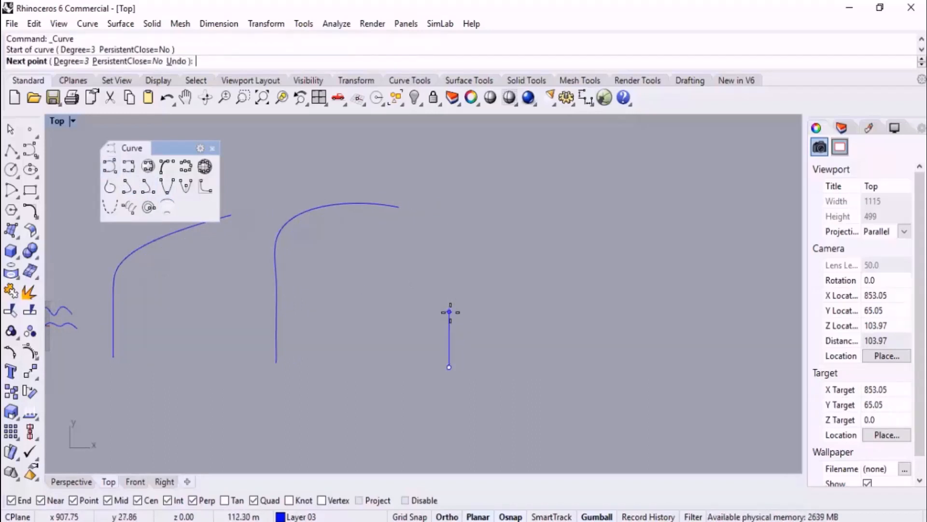
pyautogui.keyDown('shift'); pyautogui.click(449, 311); pyautogui.keyUp('shift')
pyautogui.click(449, 262)
pyautogui.click(450, 216)
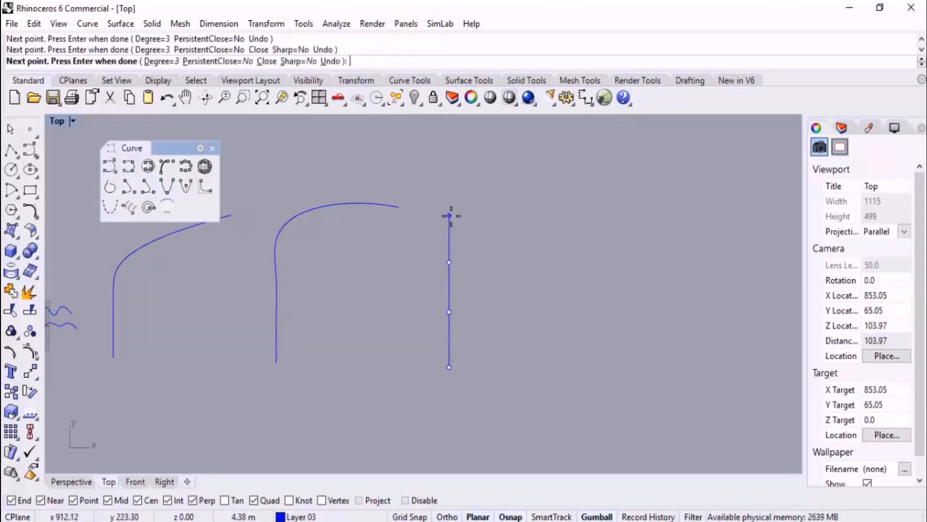
pyautogui.click(450, 216)
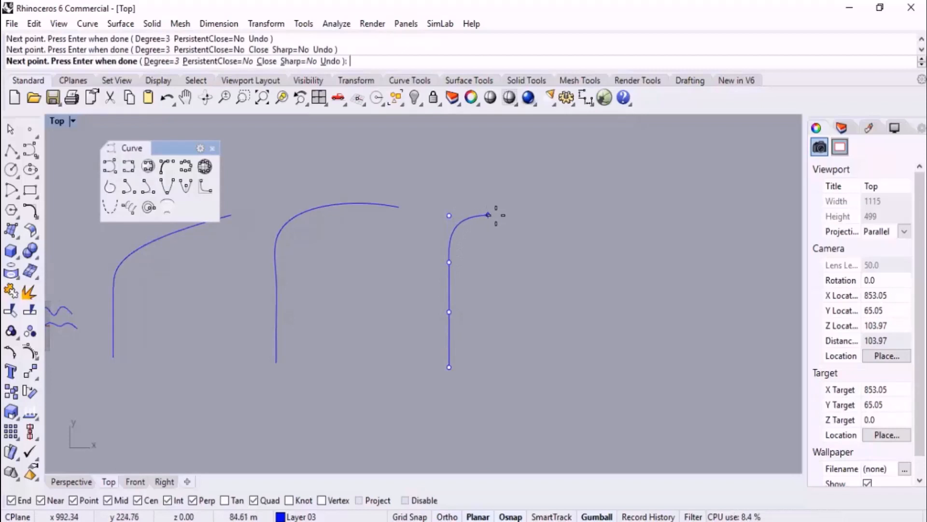
pyautogui.click(602, 165)
pyautogui.press('Return')
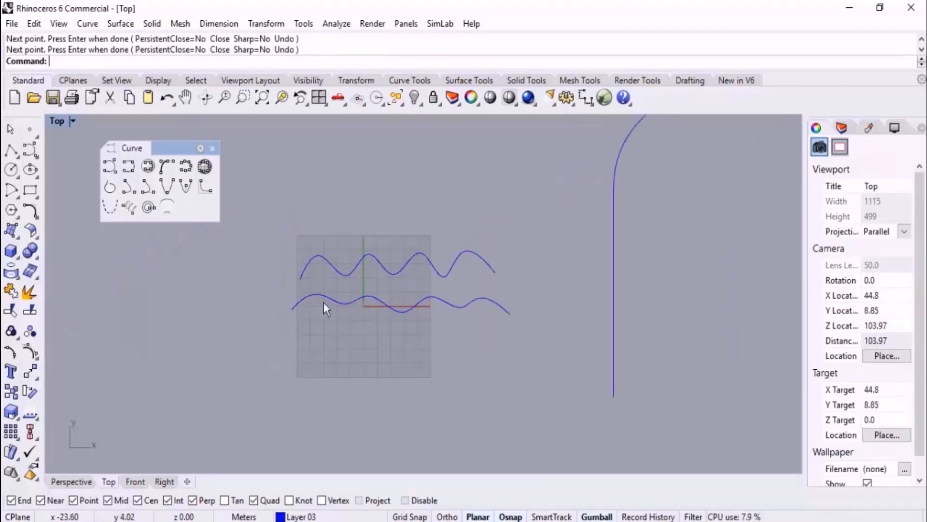
# - Continue the upper wave from its right end with ContinueInterpCrv, adding another wave that curls up and back to the left
pyautogui.scroll(6, 429, 289)
pyautogui.moveTo(436, 279); pyautogui.dragTo(461, 297, button='right')
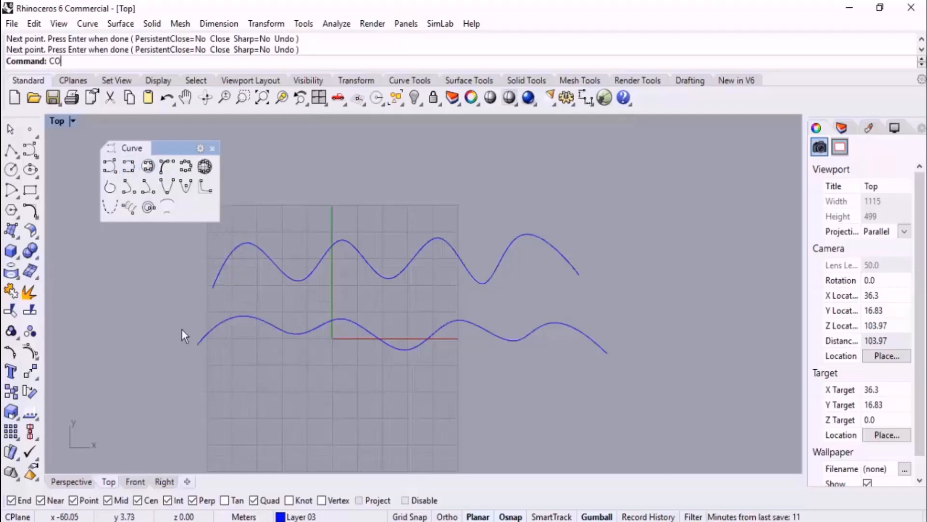
pyautogui.write('tinueInterpCrv')
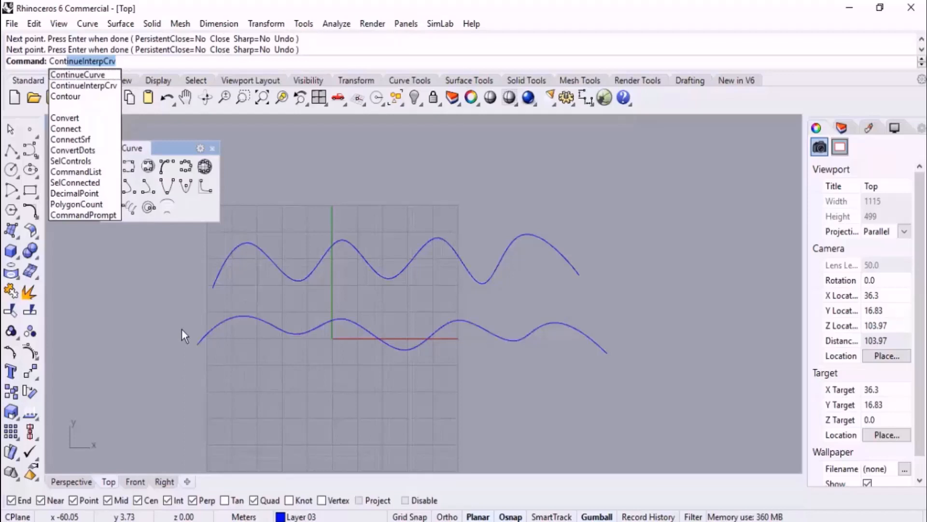
pyautogui.click(98, 83)
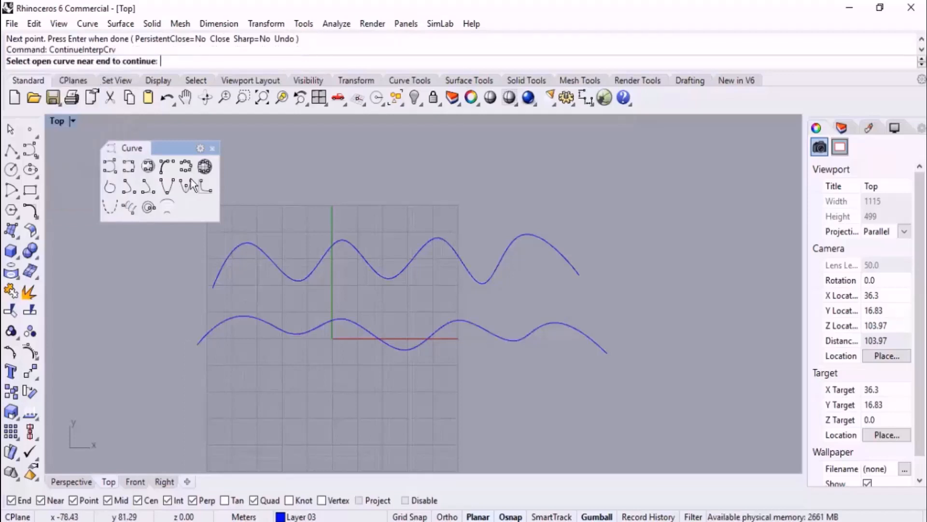
pyautogui.click(578, 274)
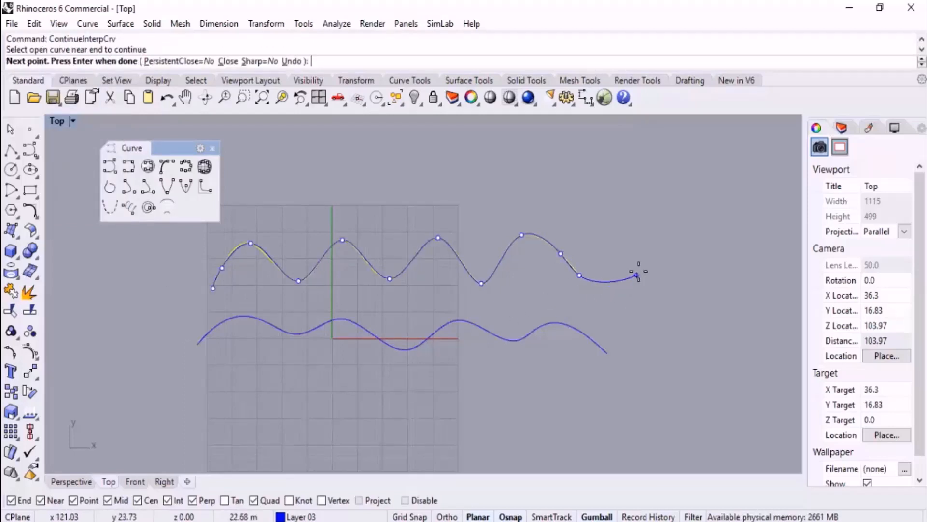
pyautogui.click(641, 221)
pyautogui.click(704, 248)
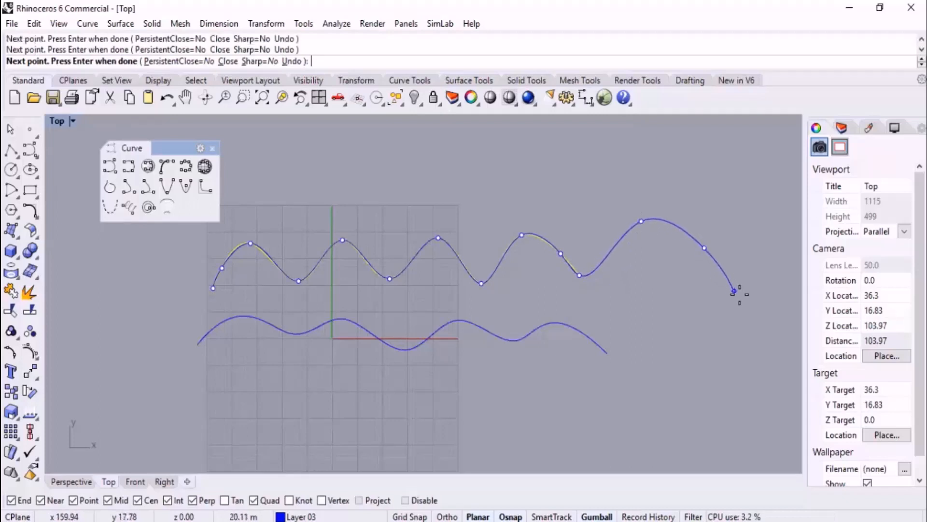
pyautogui.scroll(-5, 634, 298)
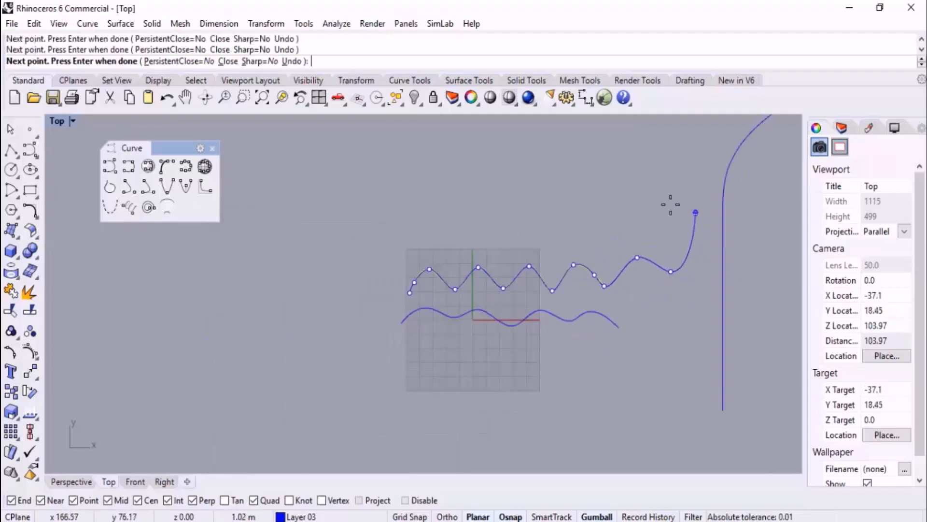
pyautogui.press('Return')
# - Continue the upper wave from its left end with ContinueCurve, placing control points up and down in a shallow wave to the left
pyautogui.scroll(4, 375, 273)
pyautogui.moveTo(375, 279); pyautogui.dragTo(464, 295, button='right')
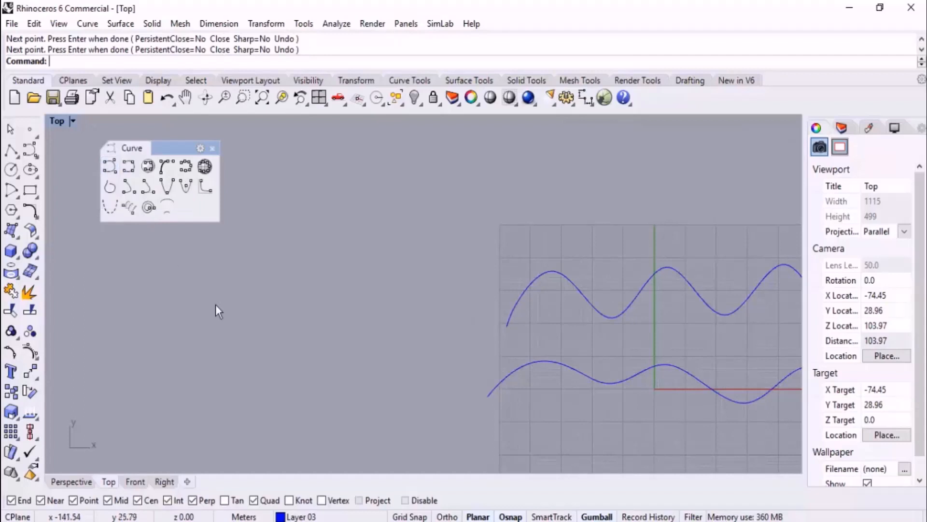
pyautogui.write('ContinueInterpCrv')
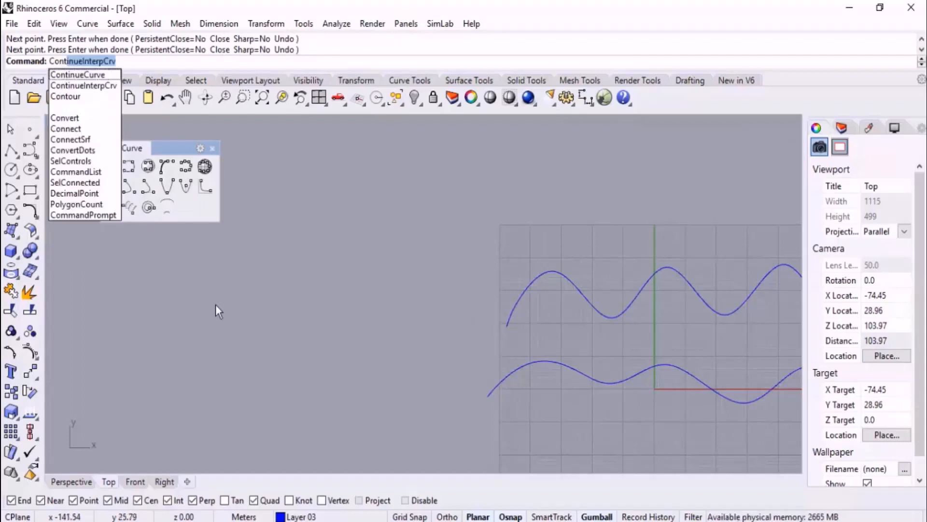
pyautogui.click(99, 76)
pyautogui.scroll(-6, 360, 227)
pyautogui.moveTo(432, 273); pyautogui.dragTo(369, 273, button='right')
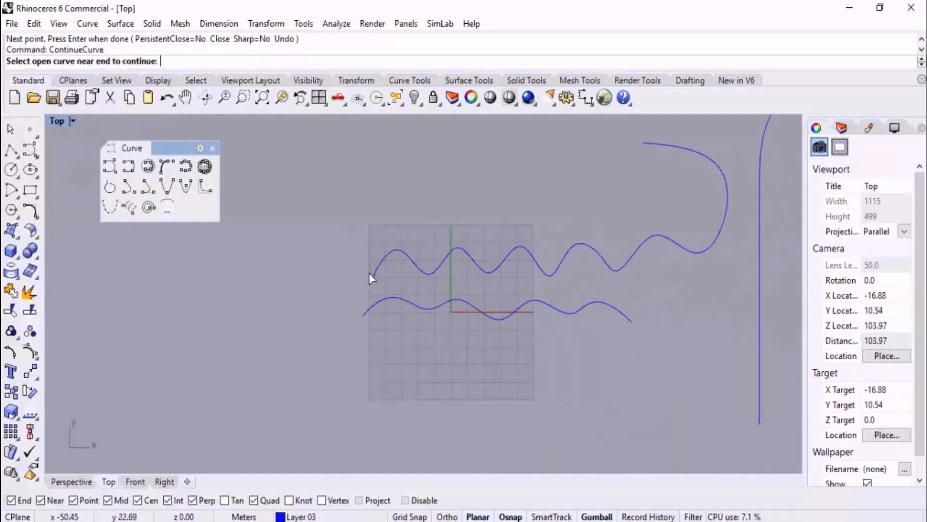
pyautogui.scroll(8, 375, 268)
pyautogui.scroll(-3, 476, 293)
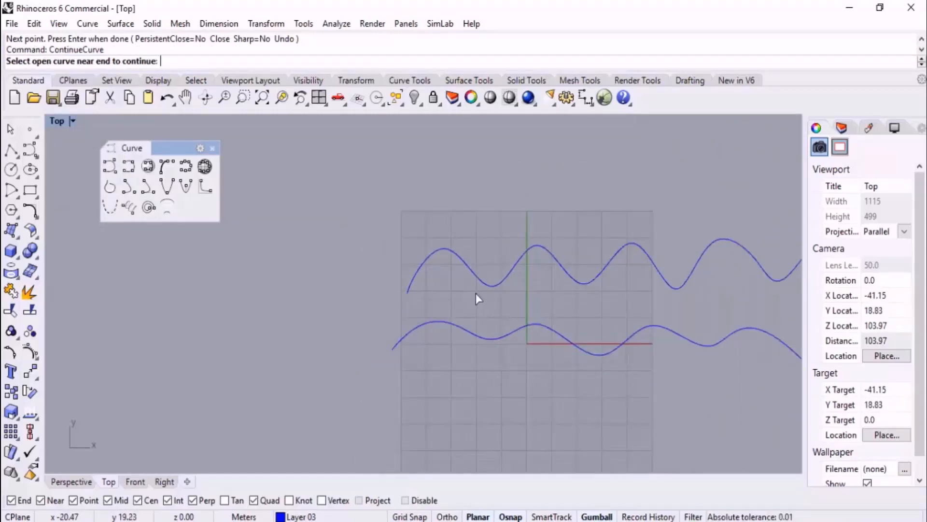
pyautogui.click(410, 288)
pyautogui.click(333, 239)
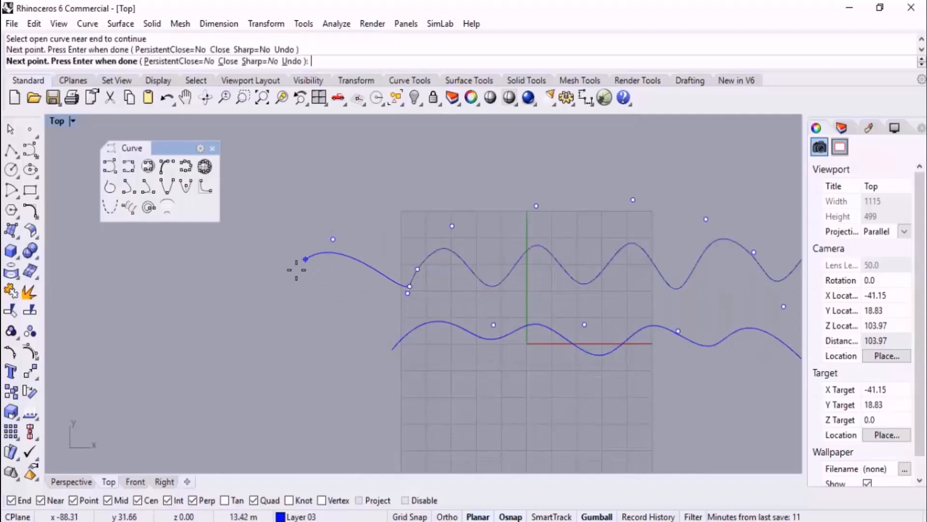
pyautogui.click(277, 329)
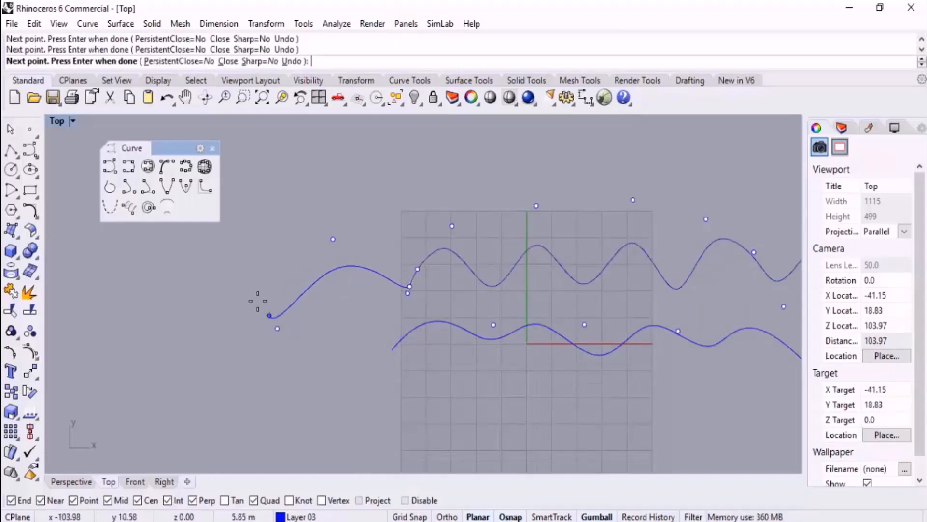
pyautogui.click(145, 314)
pyautogui.press('Return')
# - Undo both extensions of the upper wave and clear the selection
pyautogui.scroll(-4, 470, 368)
pyautogui.moveTo(529, 372); pyautogui.dragTo(434, 358, button='right')
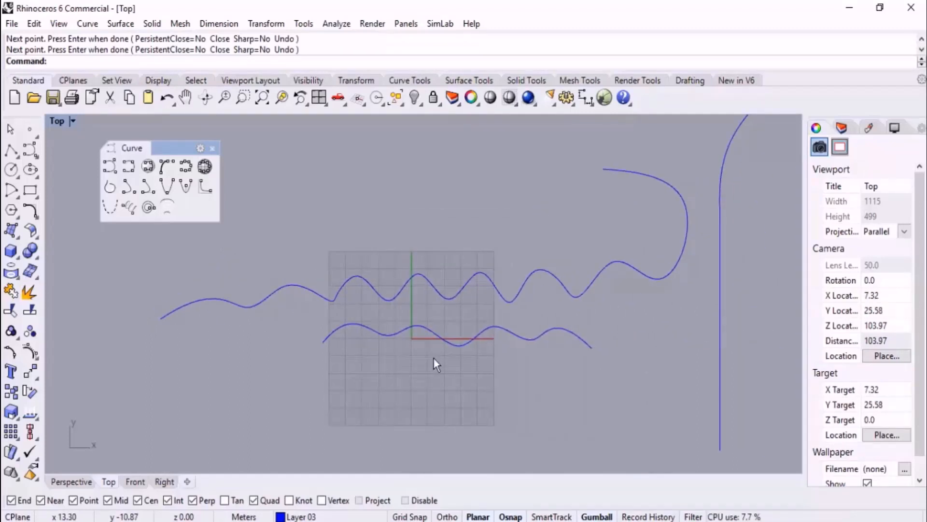
pyautogui.scroll(-2, 410, 350)
pyautogui.hotkey('ctrl', 'z')
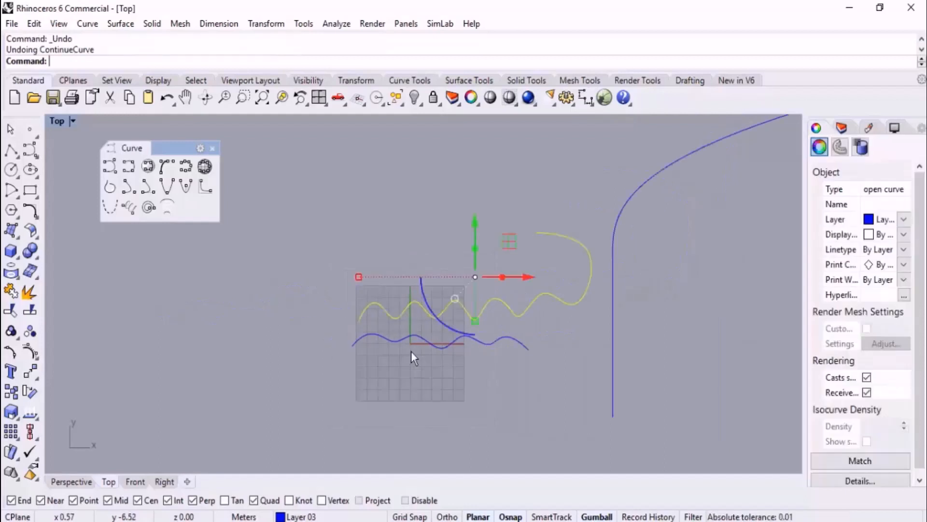
pyautogui.hotkey('ctrl', 'z')
pyautogui.scroll(-5, 410, 350)
pyautogui.moveTo(564, 350); pyautogui.dragTo(432, 337, button='right')
pyautogui.click(508, 304)
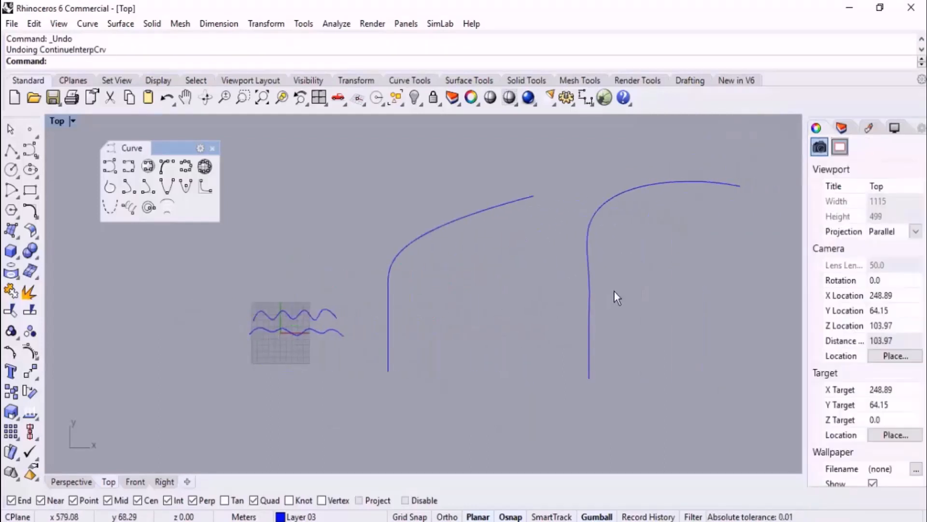
# - Draw a degree 3 interpolated curve with Chord knots through six zigzag points left of the existing waves and select it to inspect its control points
pyautogui.scroll(8, 218, 317)
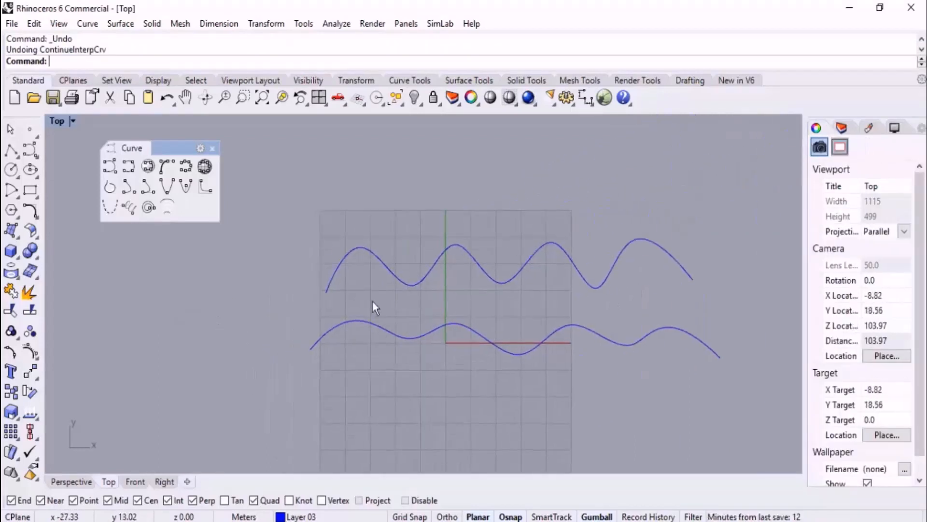
pyautogui.moveTo(372, 300); pyautogui.dragTo(560, 330, button='right')
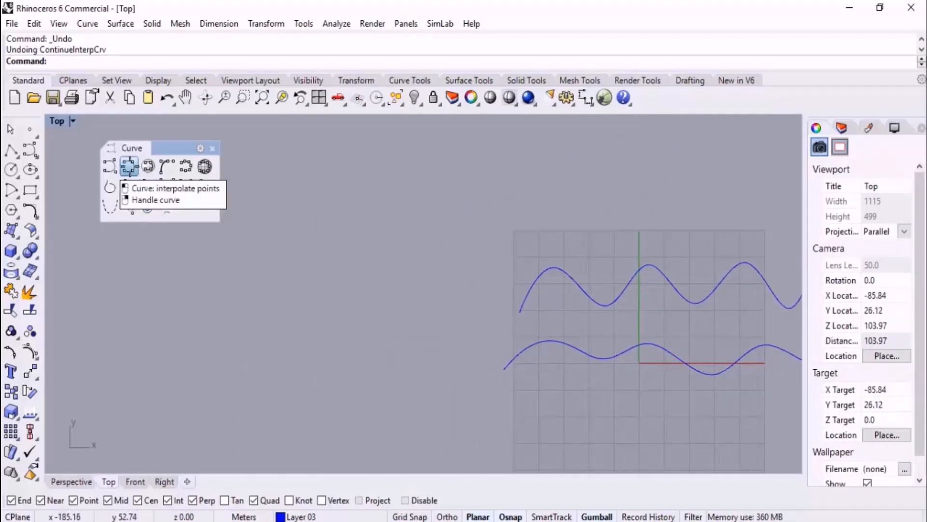
pyautogui.click(129, 167)
pyautogui.click(117, 330)
pyautogui.click(166, 284)
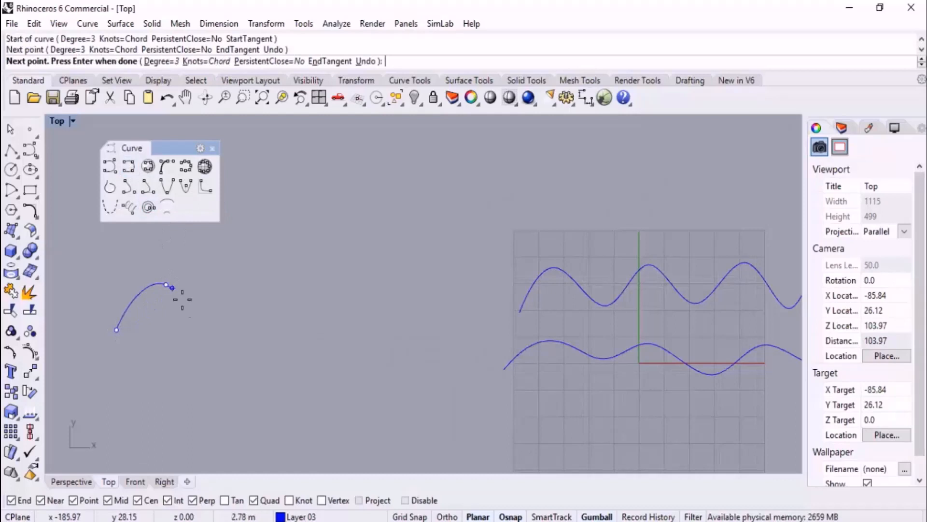
pyautogui.click(223, 333)
pyautogui.click(280, 282)
pyautogui.click(344, 347)
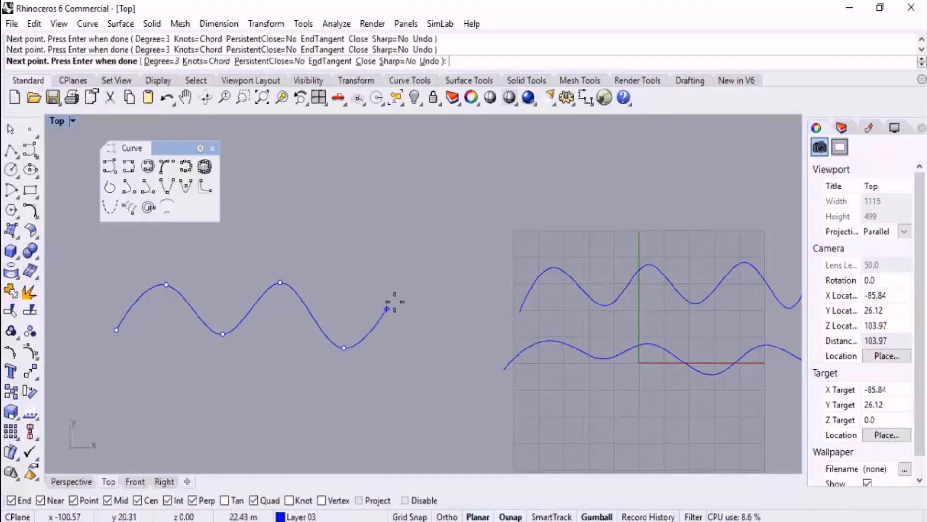
pyautogui.click(400, 294)
pyautogui.press('Return')
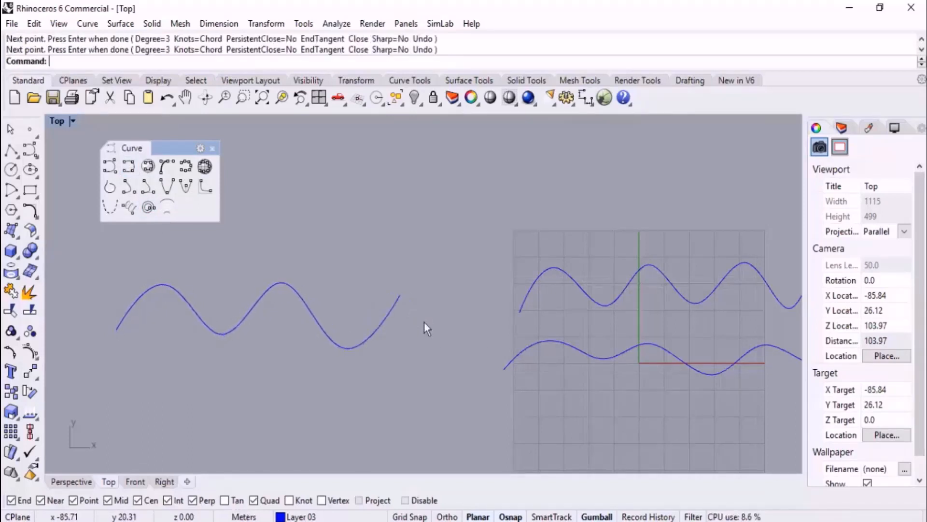
pyautogui.click(376, 320)
pyautogui.moveTo(364, 306); pyautogui.dragTo(429, 397, button='right')
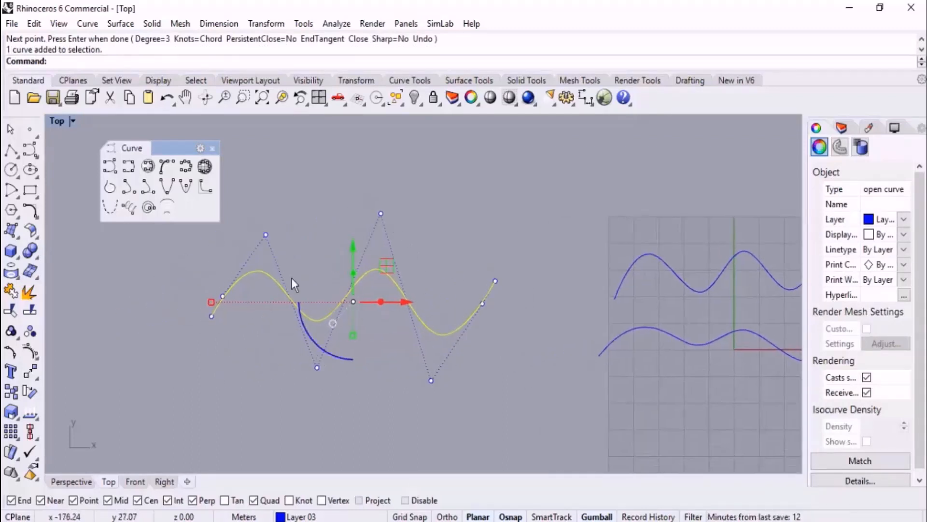
# - Draw a degree 3 control point curve from seven zigzag points below the new interpolated curve, then clear the selection
pyautogui.scroll(-3, 340, 245)
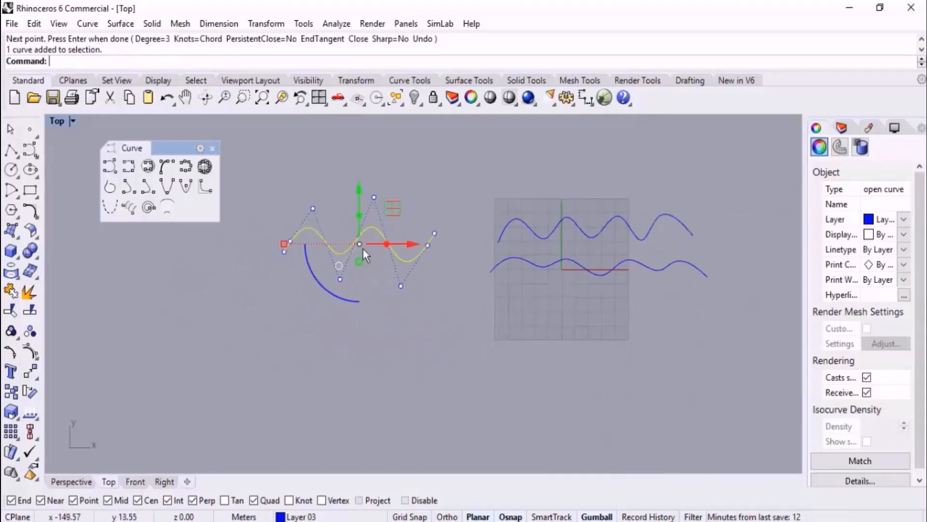
pyautogui.click(110, 166)
pyautogui.click(227, 363)
pyautogui.click(262, 323)
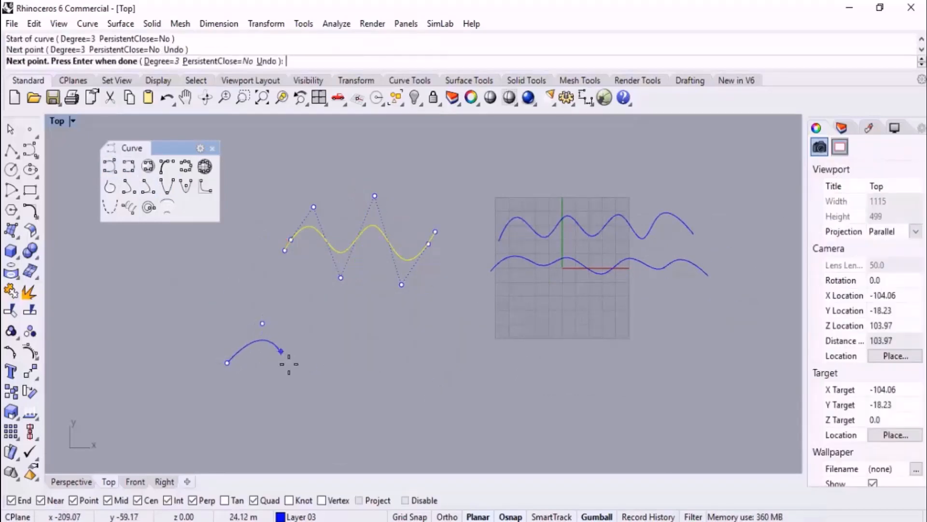
pyautogui.click(308, 396)
pyautogui.click(343, 321)
pyautogui.click(372, 412)
pyautogui.click(426, 332)
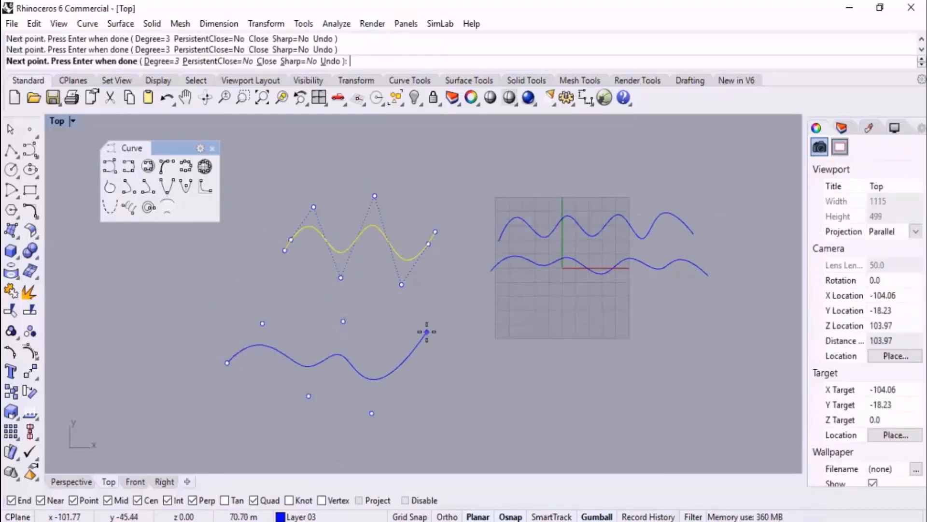
pyautogui.click(469, 386)
pyautogui.press('Return')
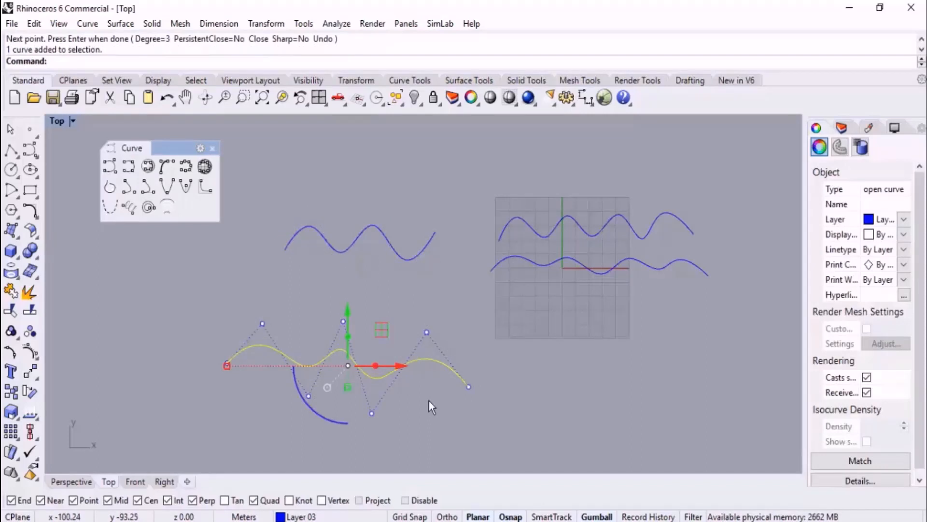
pyautogui.press('Escape')
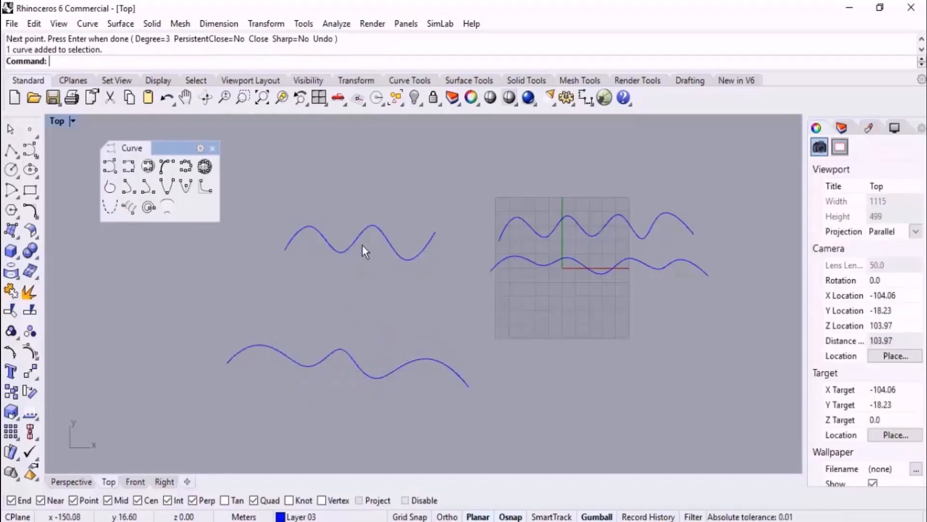
# - Draw a degree 3 interpolated curve through seven zigzag points above the six-point one, inspect its control points and deselect it
pyautogui.moveTo(362, 245); pyautogui.dragTo(366, 288, button='right')
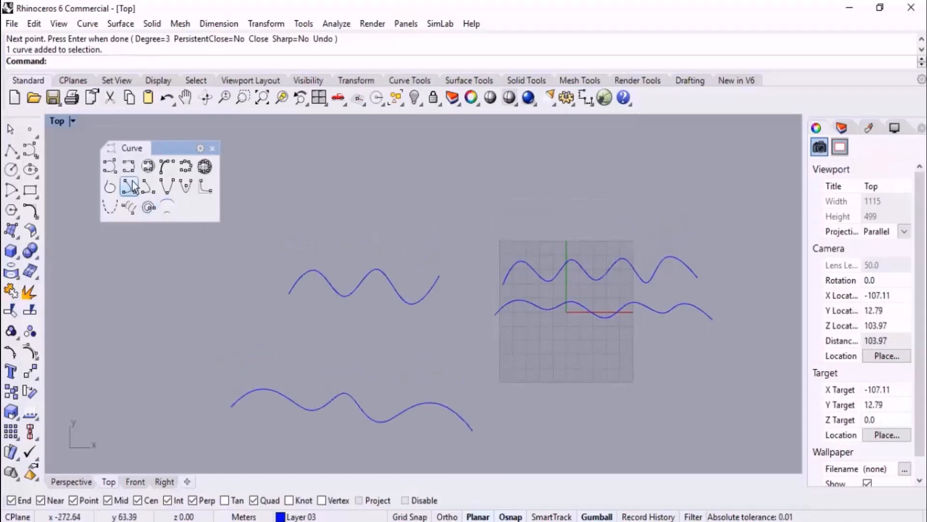
pyautogui.click(132, 168)
pyautogui.click(259, 210)
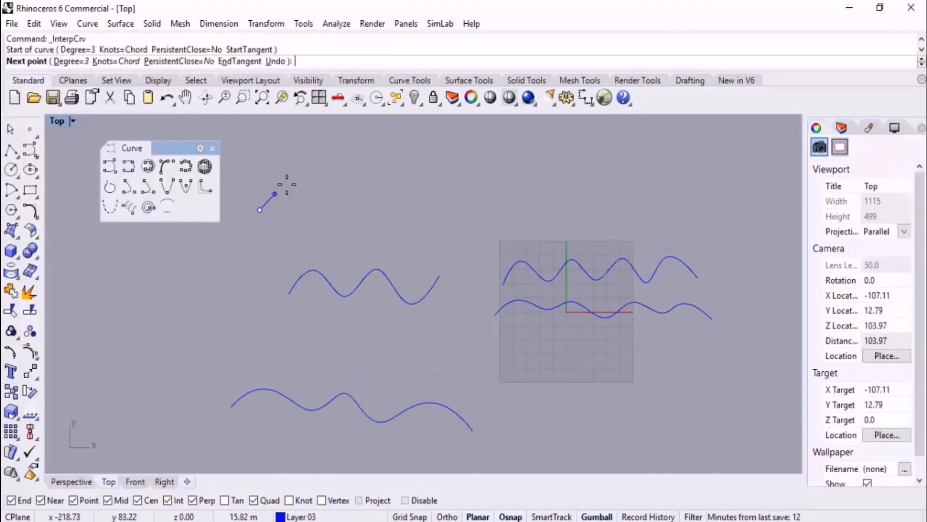
pyautogui.click(296, 177)
pyautogui.click(330, 207)
pyautogui.click(371, 170)
pyautogui.click(404, 212)
pyautogui.click(449, 168)
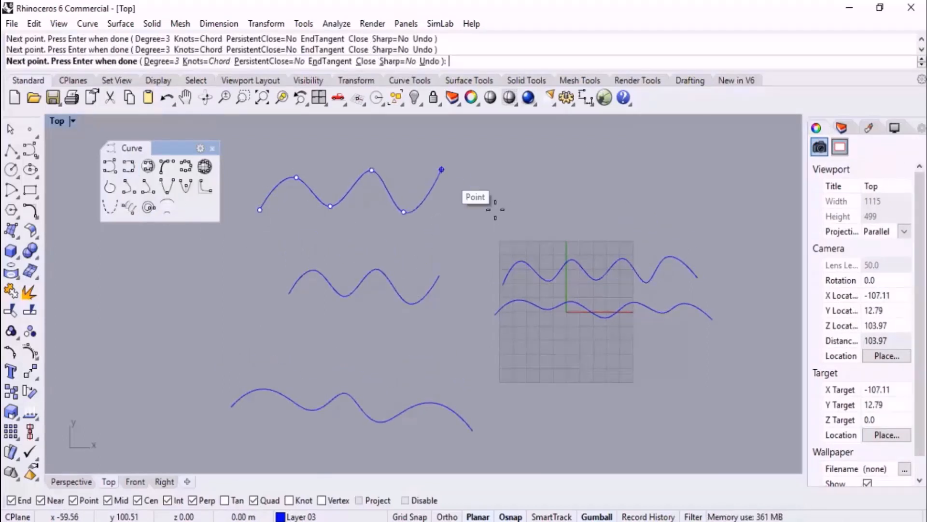
pyautogui.click(496, 208)
pyautogui.press('Return')
pyautogui.click(476, 195)
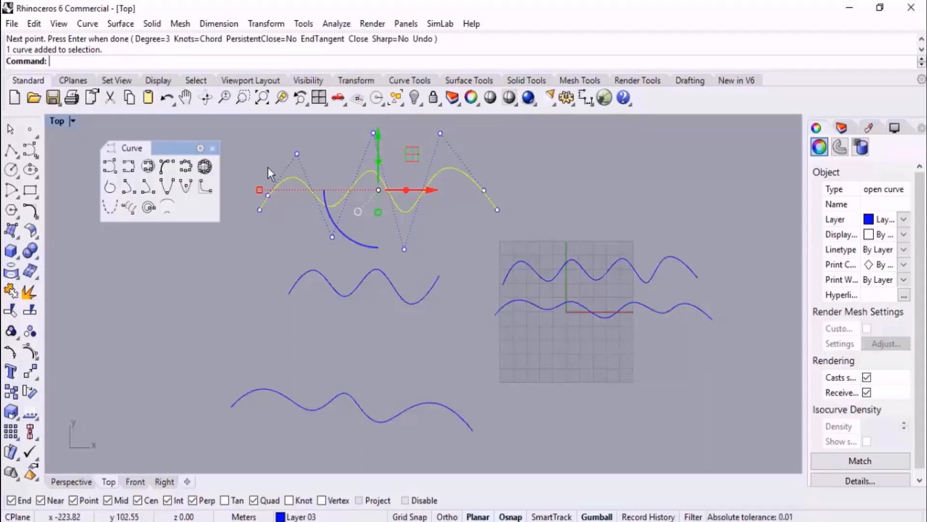
pyautogui.click(589, 182)
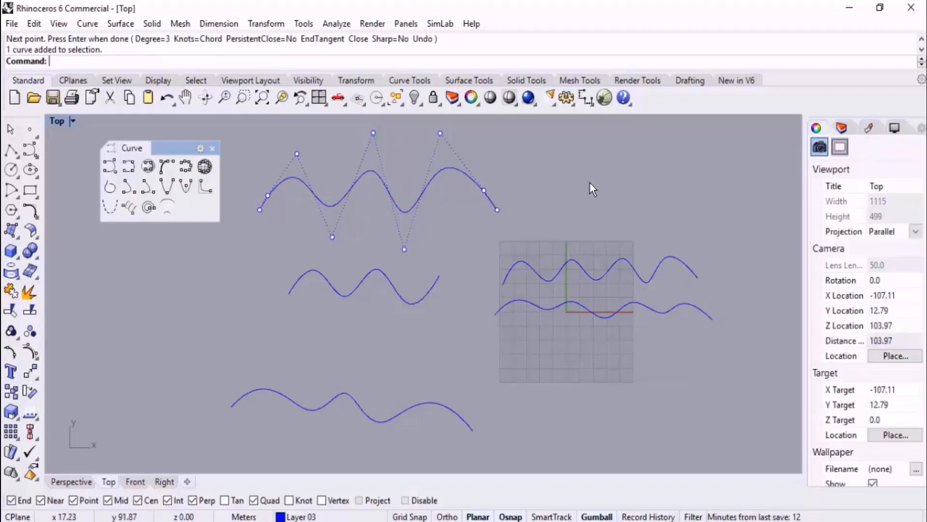
# - Examine the control points of the seven-point interpolated curve again, and select it together with the interpolated curve below it
pyautogui.moveTo(537, 190); pyautogui.dragTo(605, 258, button='right')
pyautogui.scroll(2, 405, 214)
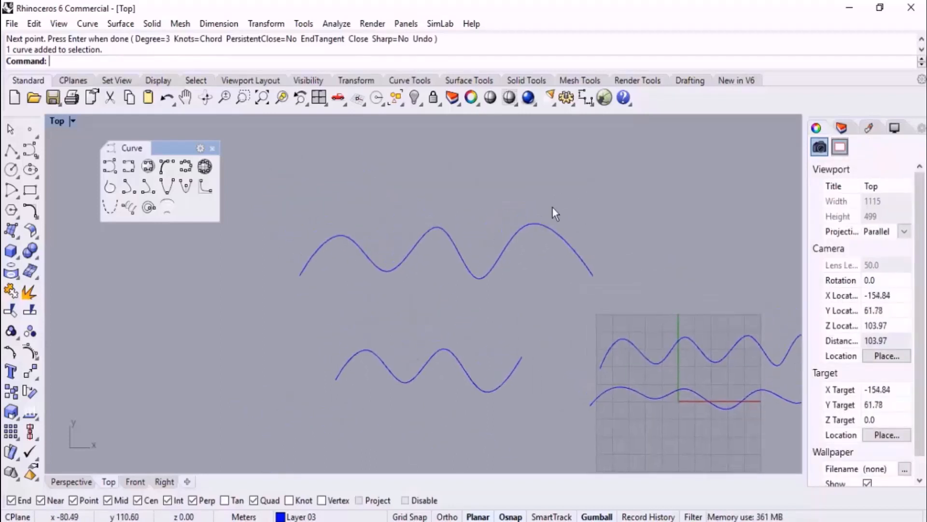
pyautogui.click(551, 231)
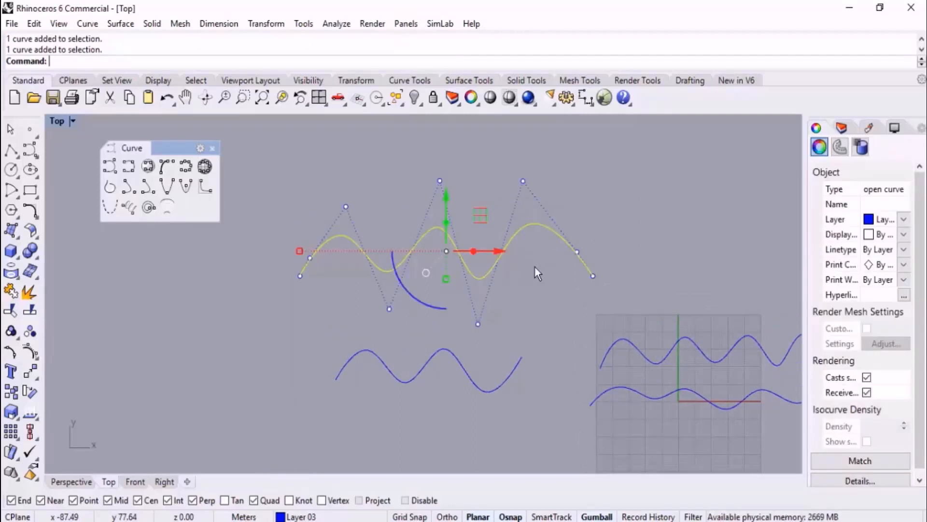
pyautogui.click(615, 180)
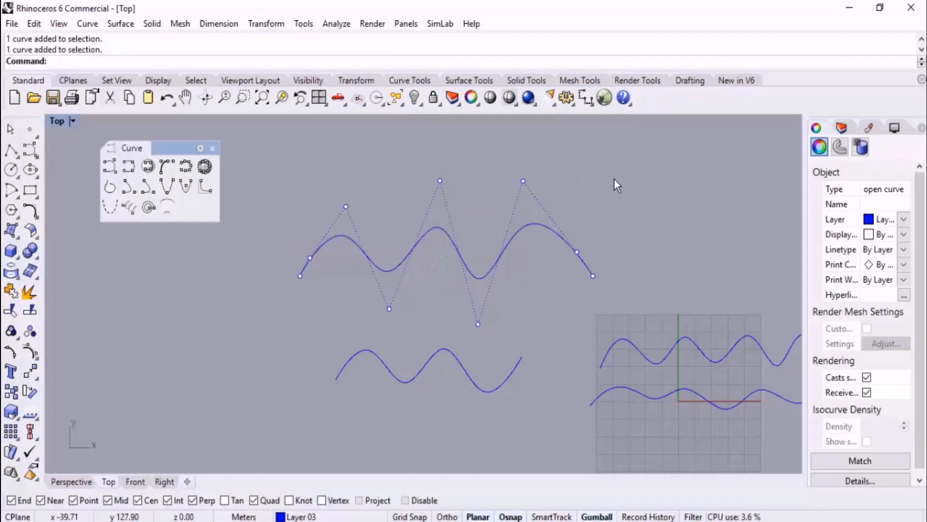
pyautogui.moveTo(464, 208); pyautogui.dragTo(394, 375)
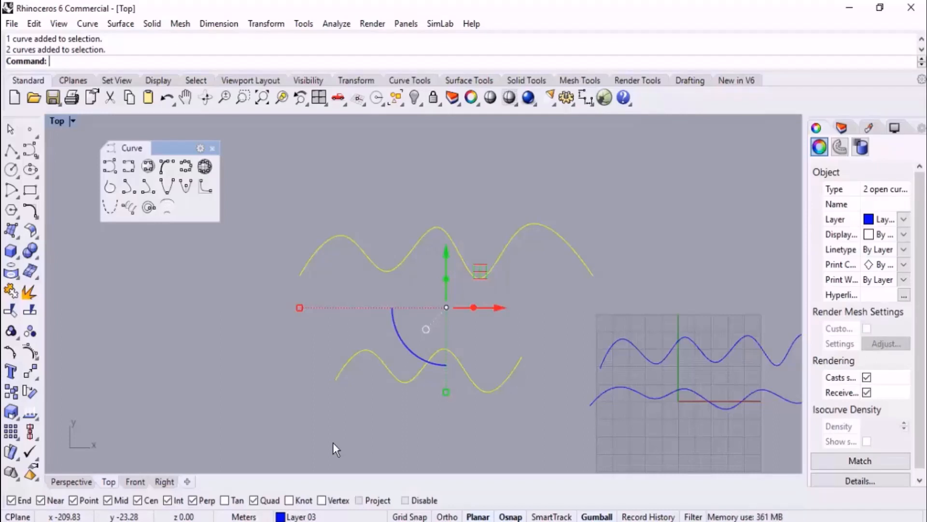
# - Examine the control points of the two interpolated curves left of the grid, individually and together, and clear the selection
pyautogui.click(29, 354)
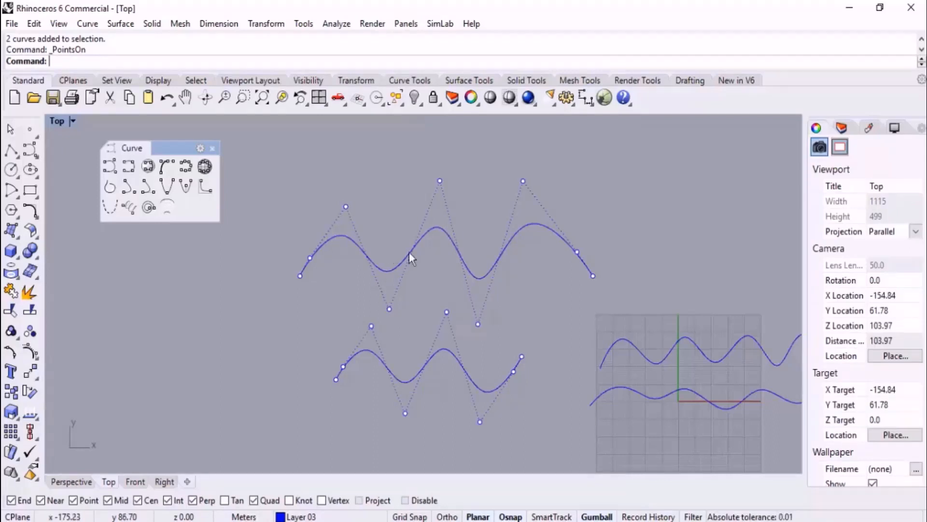
pyautogui.moveTo(571, 240); pyautogui.dragTo(564, 251, button='right')
pyautogui.press('Escape')
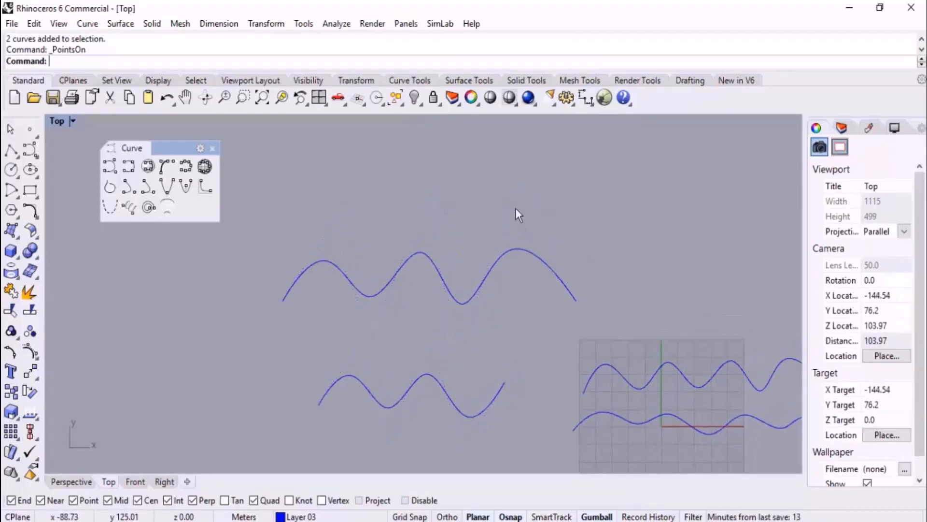
pyautogui.moveTo(554, 213); pyautogui.dragTo(529, 290)
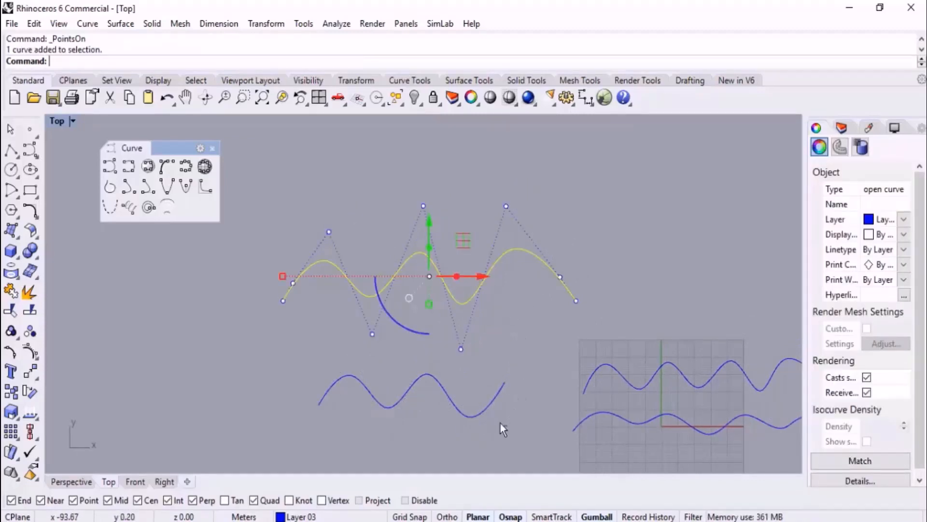
pyautogui.moveTo(477, 389); pyautogui.dragTo(479, 388)
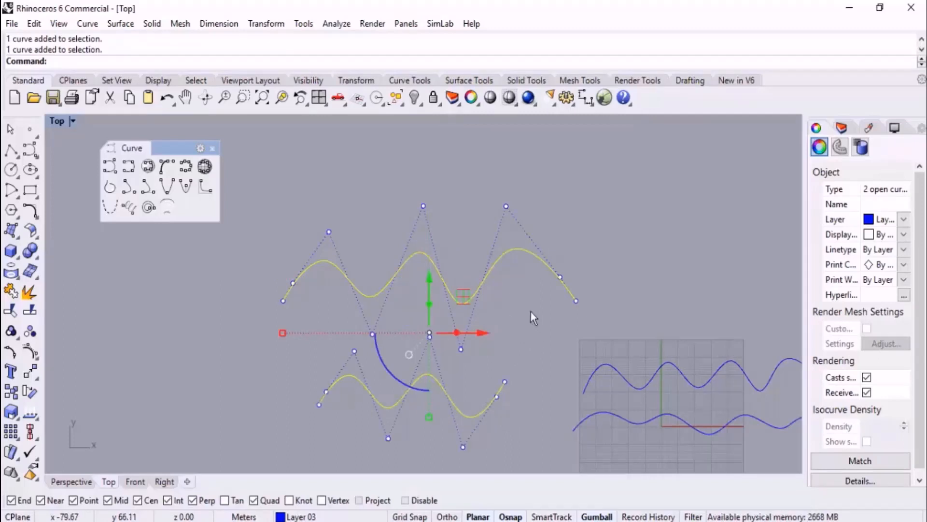
pyautogui.moveTo(514, 207); pyautogui.dragTo(369, 435)
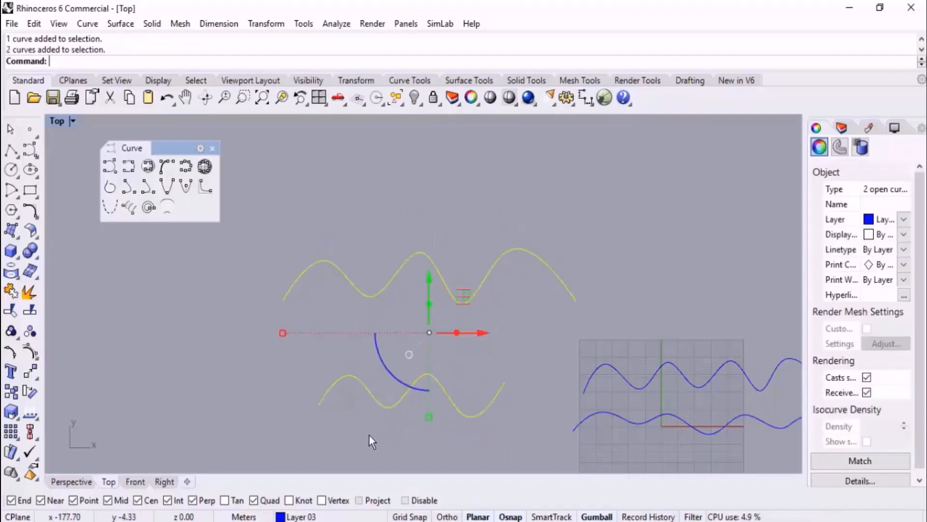
pyautogui.click(317, 343)
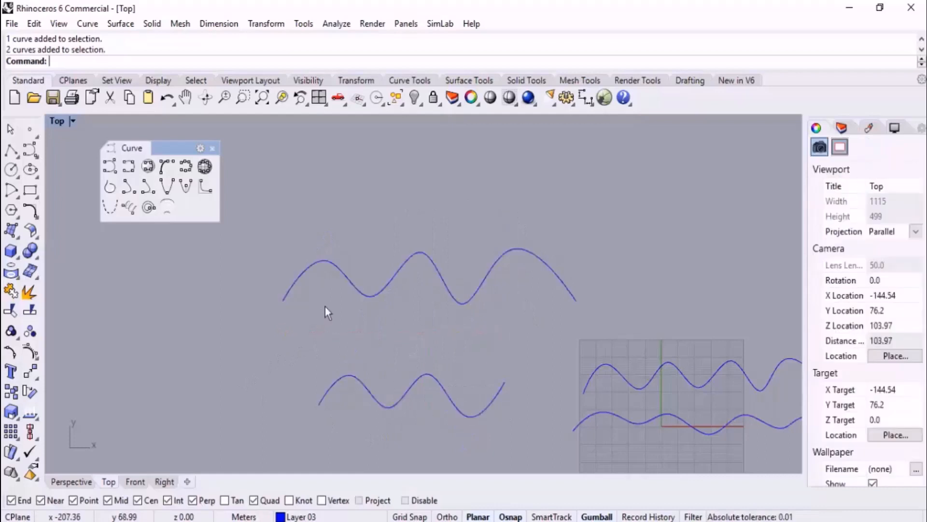
# - Lower the control point above the last crest of the seven-point interpolated curve, then clear the selection
pyautogui.scroll(5, 463, 279)
pyautogui.moveTo(487, 214); pyautogui.dragTo(420, 315)
pyautogui.moveTo(493, 210); pyautogui.dragTo(549, 278, button='right')
pyautogui.scroll(-6, 515, 253)
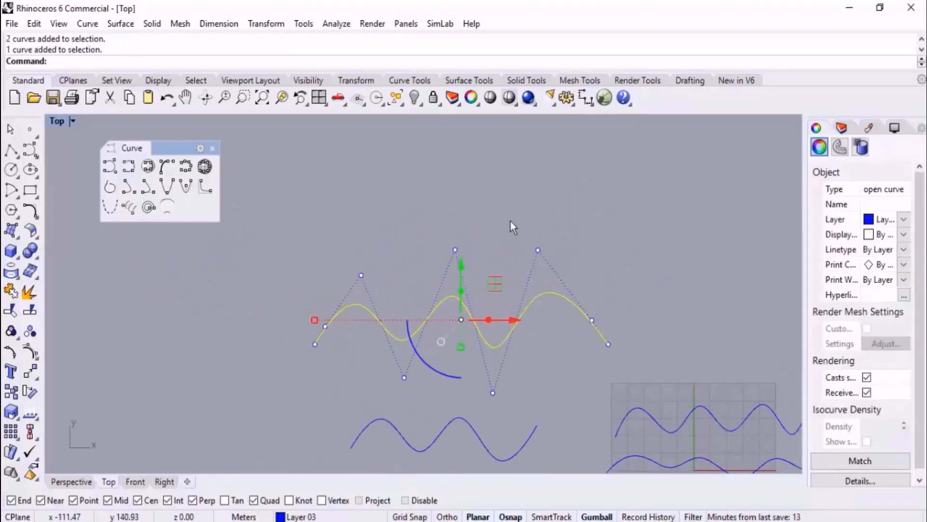
pyautogui.moveTo(511, 221); pyautogui.dragTo(566, 271)
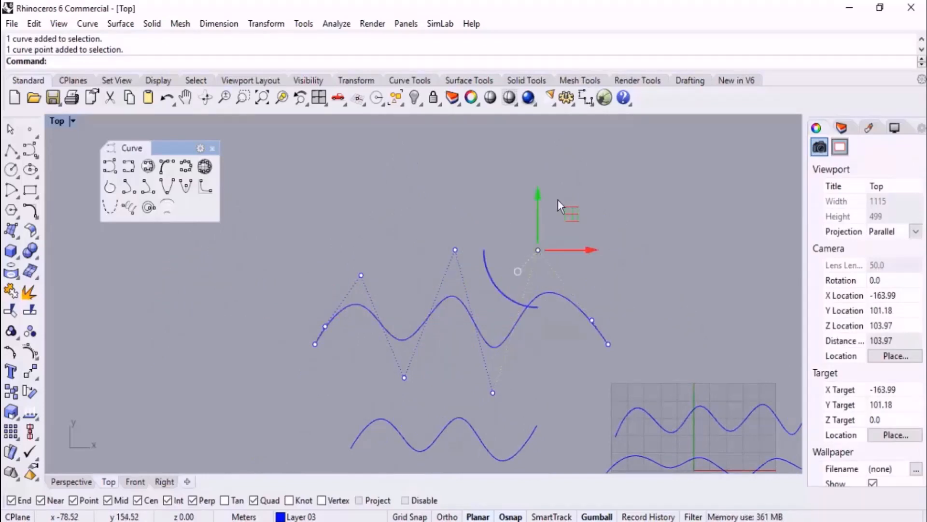
pyautogui.moveTo(574, 210); pyautogui.dragTo(587, 239)
pyautogui.press('Escape')
# - Reposition the upper end control point of the first bent curve to the right of the grid
pyautogui.scroll(-8, 421, 246)
pyautogui.moveTo(559, 264); pyautogui.dragTo(307, 277, button='right')
pyautogui.scroll(4, 573, 228)
pyautogui.moveTo(543, 252); pyautogui.dragTo(578, 242)
pyautogui.scroll(-3, 430, 243)
pyautogui.moveTo(556, 164)
pyautogui.mouseDown()
pyautogui.moveTo(558, 207)
pyautogui.moveTo(556, 142)
pyautogui.moveTo(499, 215)
pyautogui.moveTo(549, 238)
pyautogui.moveTo(564, 151)
pyautogui.mouseUp()
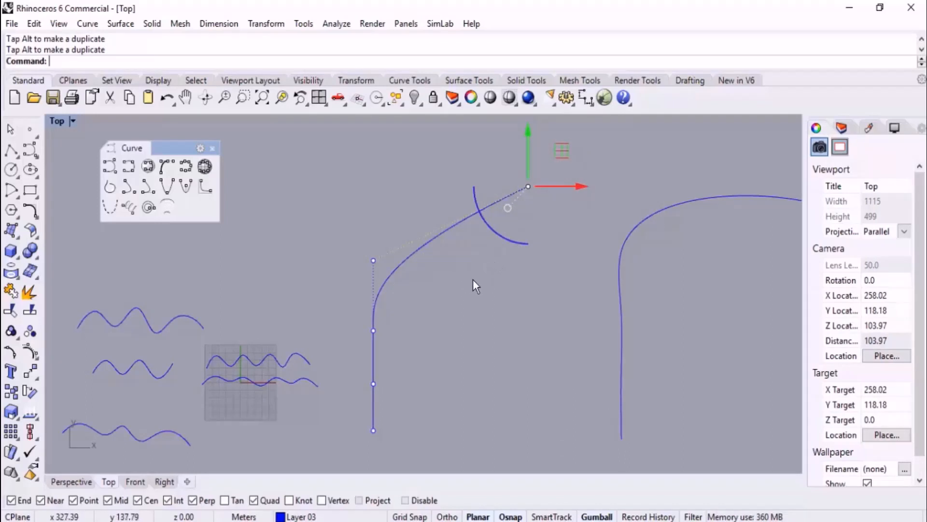
# - Move the bent curve's upper two control points down together, lower two control points on its vertical leg one by one, and deselect
pyautogui.moveTo(317, 137); pyautogui.dragTo(561, 285)
pyautogui.moveTo(445, 167); pyautogui.dragTo(453, 207)
pyautogui.click(375, 332)
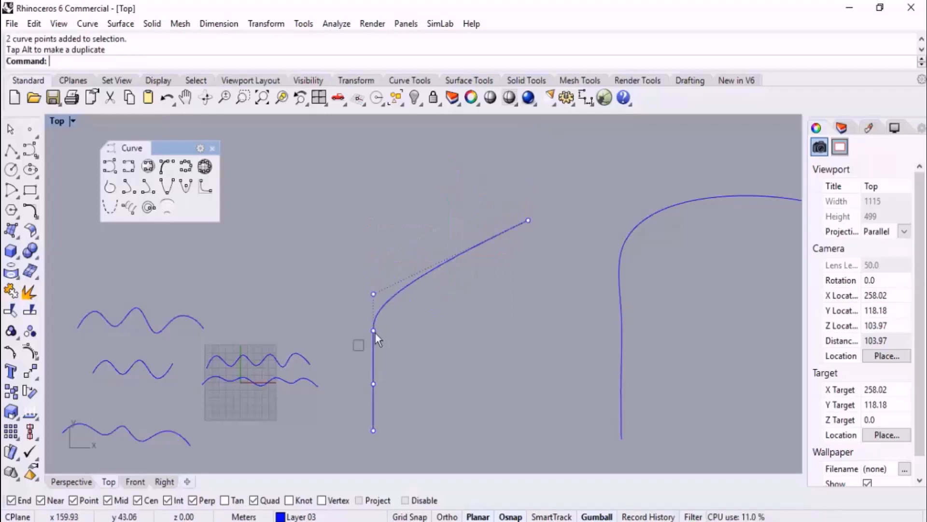
pyautogui.moveTo(392, 322); pyautogui.dragTo(392, 322)
pyautogui.moveTo(376, 281); pyautogui.dragTo(377, 311)
pyautogui.moveTo(361, 402); pyautogui.dragTo(386, 375)
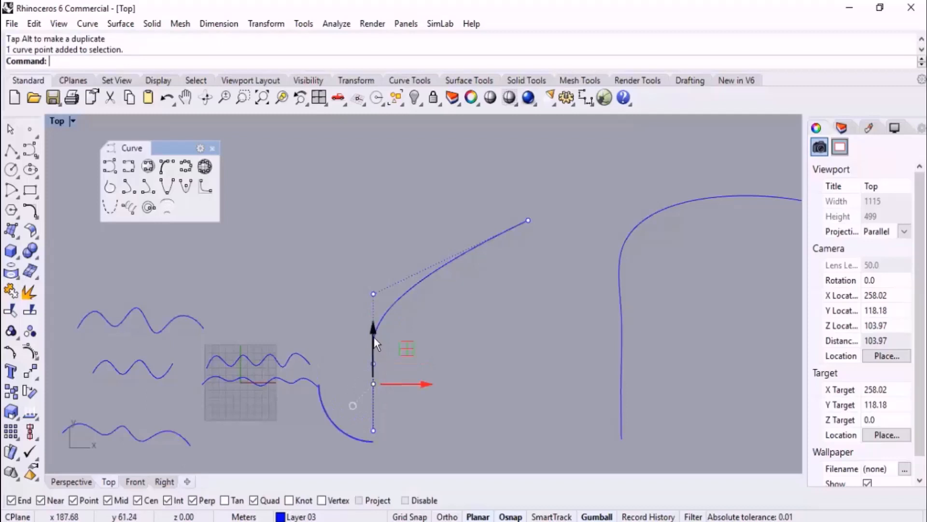
pyautogui.moveTo(379, 338); pyautogui.dragTo(379, 359)
pyautogui.press('Escape')
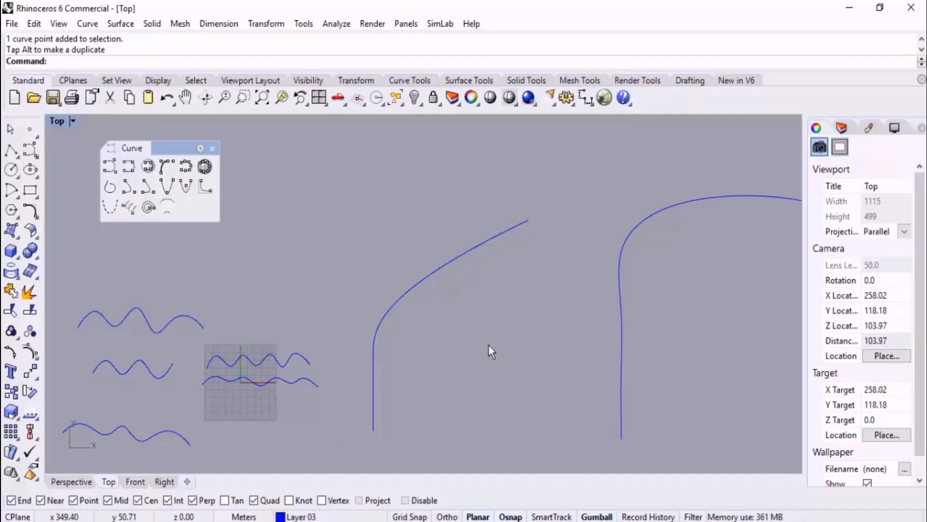
# - In the Perspective view, raise the two control points at the last two crests of the grid's upper wave curve vertically
pyautogui.scroll(-3, 489, 346)
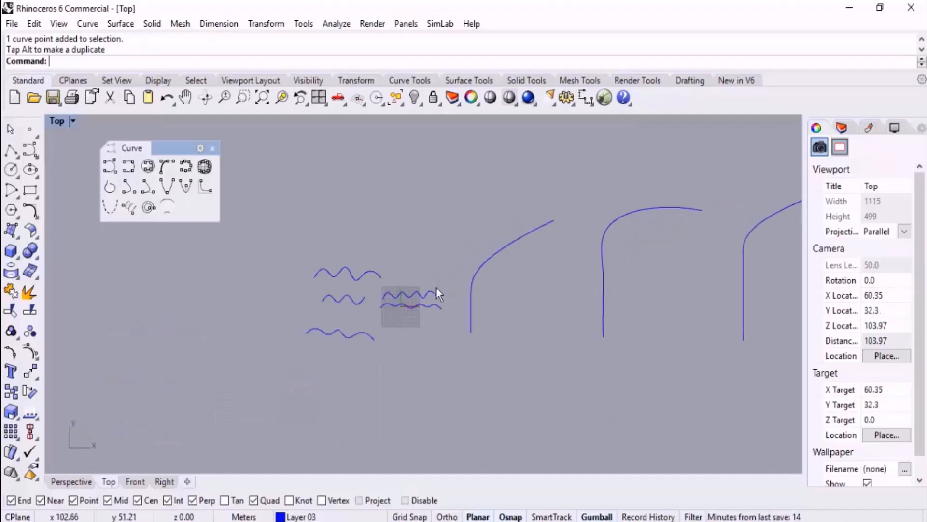
pyautogui.click(68, 481)
pyautogui.scroll(-3, 422, 338)
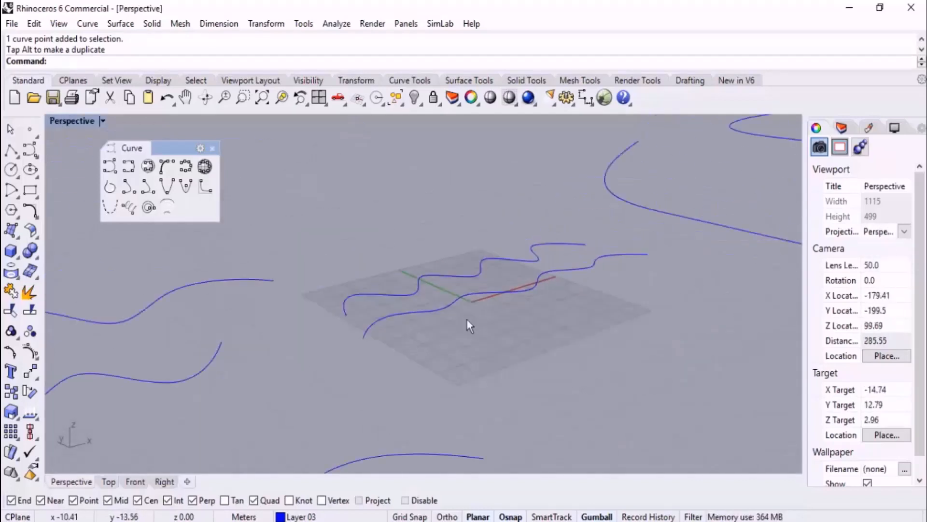
pyautogui.moveTo(468, 320); pyautogui.dragTo(469, 290, button='right')
pyautogui.click(465, 306)
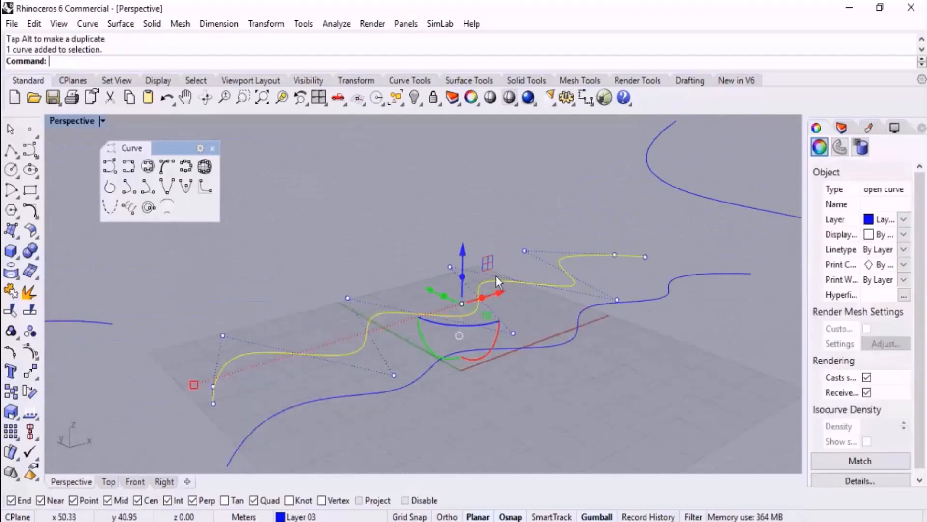
pyautogui.scroll(3, 408, 215)
pyautogui.moveTo(408, 209); pyautogui.dragTo(538, 287)
pyautogui.scroll(-3, 516, 341)
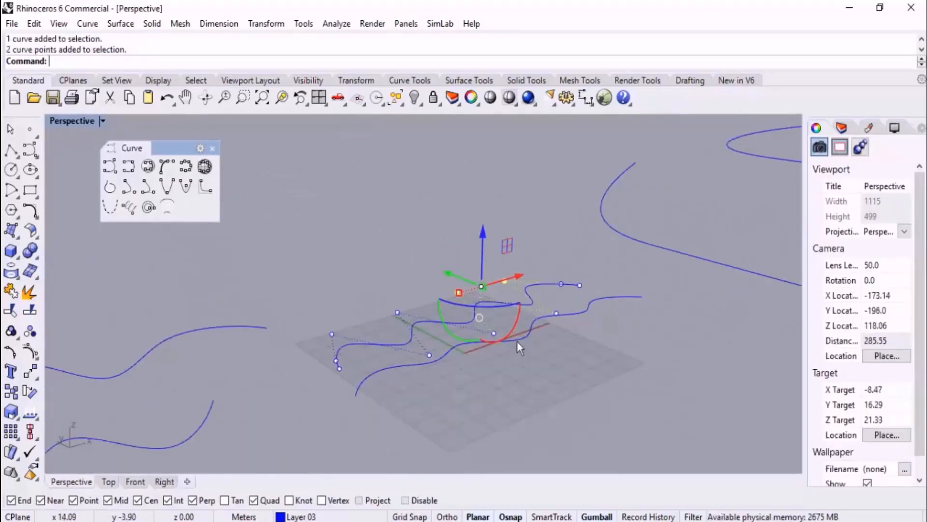
pyautogui.moveTo(516, 341); pyautogui.dragTo(488, 309, button='right')
pyautogui.moveTo(466, 274); pyautogui.dragTo(471, 227)
pyautogui.moveTo(471, 227); pyautogui.dragTo(554, 334, button='right')
# - Lower the control point at the same wave's first trough vertically and clear the selection
pyautogui.moveTo(428, 335); pyautogui.dragTo(450, 374)
pyautogui.moveTo(437, 315); pyautogui.dragTo(440, 374)
pyautogui.press('Escape')
pyautogui.press('Escape')
pyautogui.moveTo(505, 407); pyautogui.dragTo(465, 410, button='right')
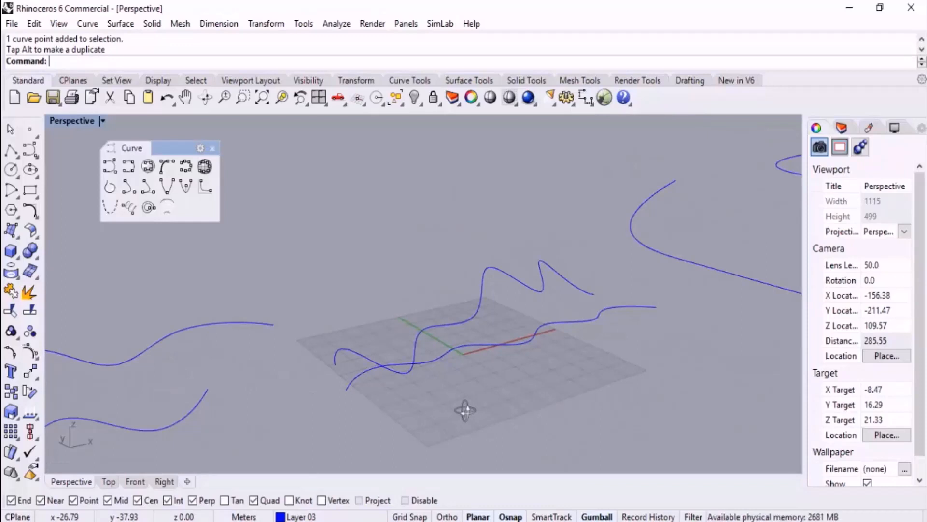
pyautogui.scroll(-5, 474, 299)
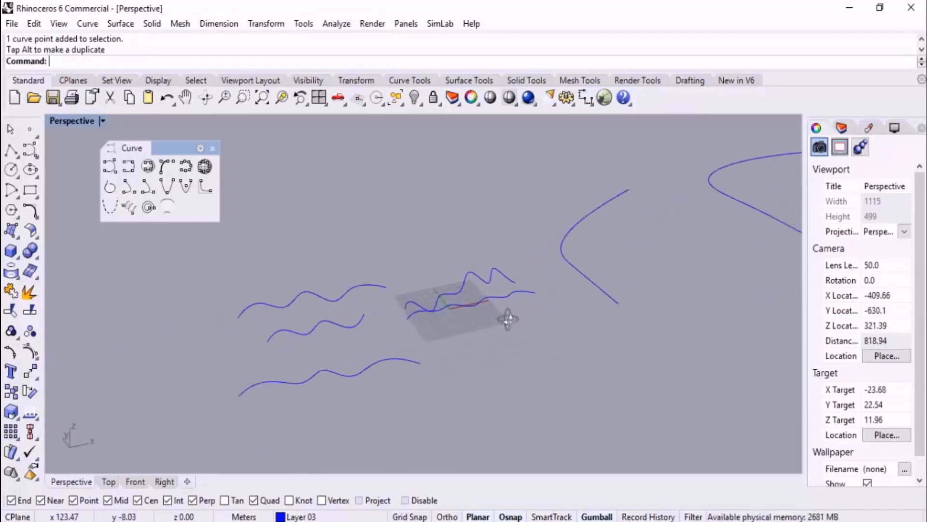
# - In the Top view, draw a degree 3 interpolated curve with Chord knots through 29 closely spaced points above the seven-point wave
pyautogui.click(108, 482)
pyautogui.scroll(6, 296, 257)
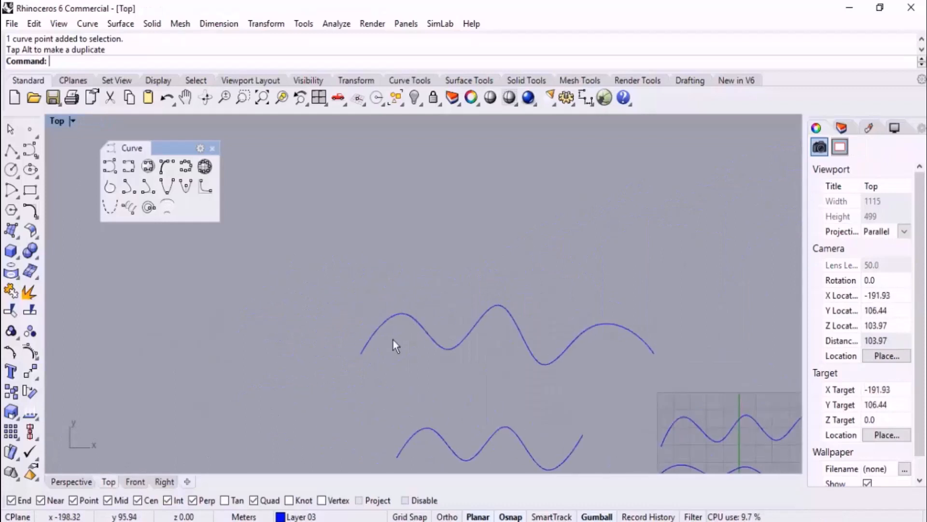
pyautogui.moveTo(641, 327); pyautogui.dragTo(592, 325, button='right')
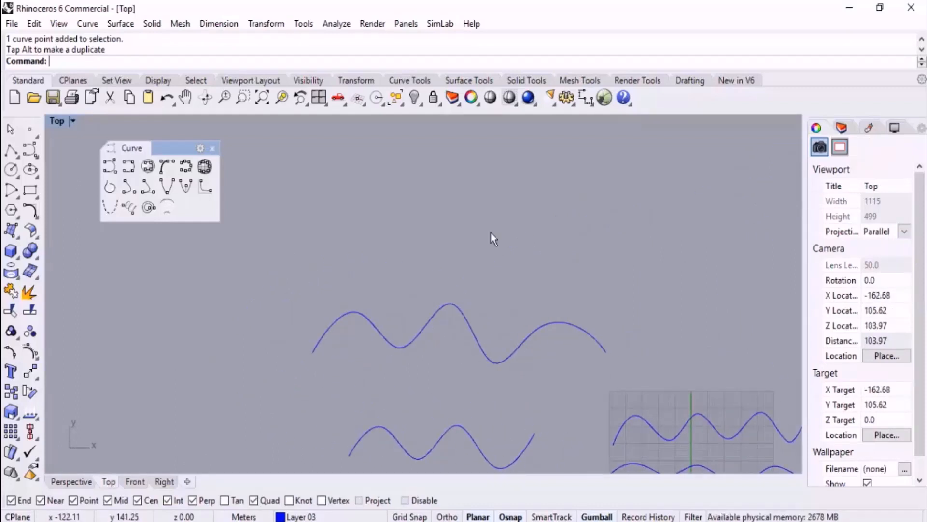
pyautogui.scroll(2, 504, 340)
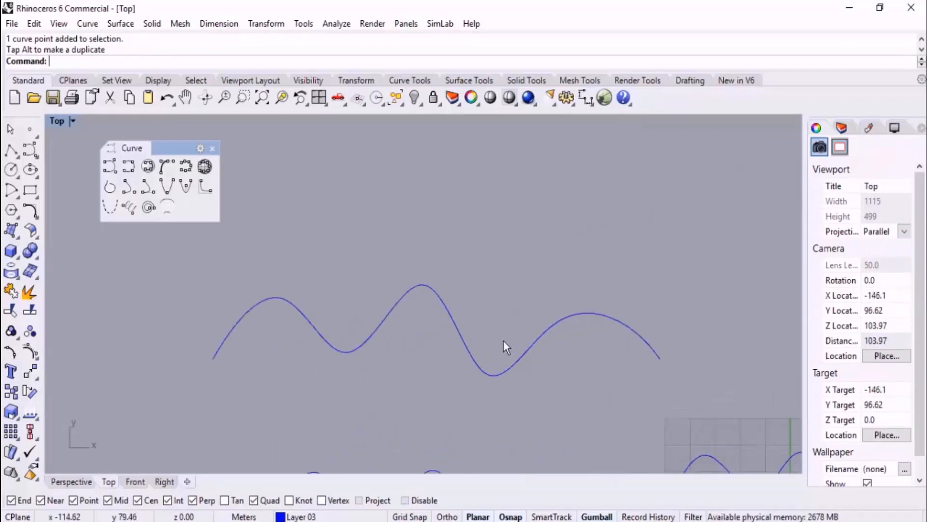
pyautogui.moveTo(503, 340); pyautogui.dragTo(502, 283, button='right')
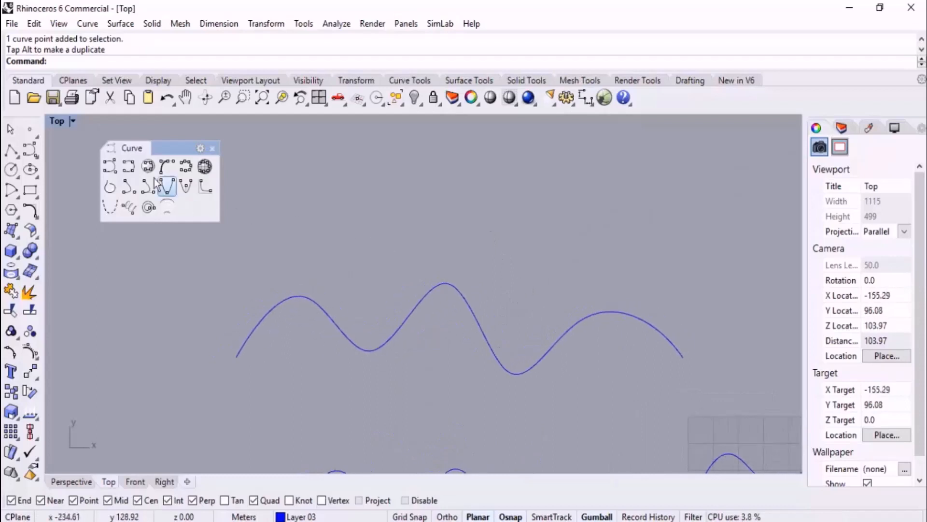
pyautogui.click(128, 166)
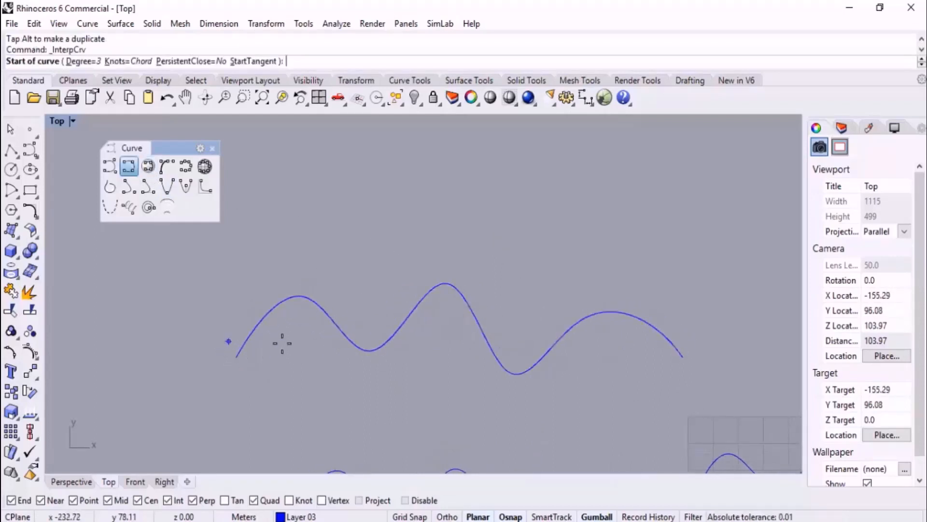
pyautogui.click(202, 300)
pyautogui.click(214, 282)
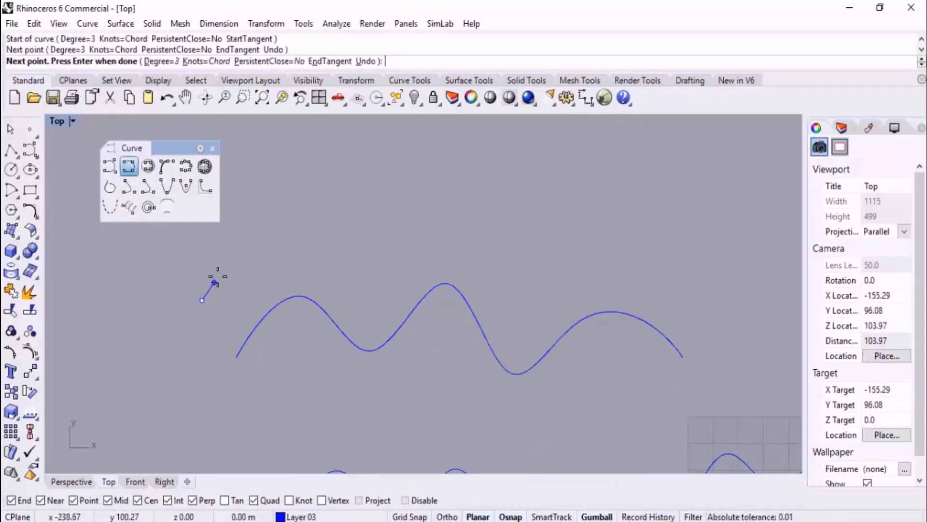
pyautogui.click(223, 269)
pyautogui.click(239, 254)
pyautogui.click(255, 240)
pyautogui.click(273, 238)
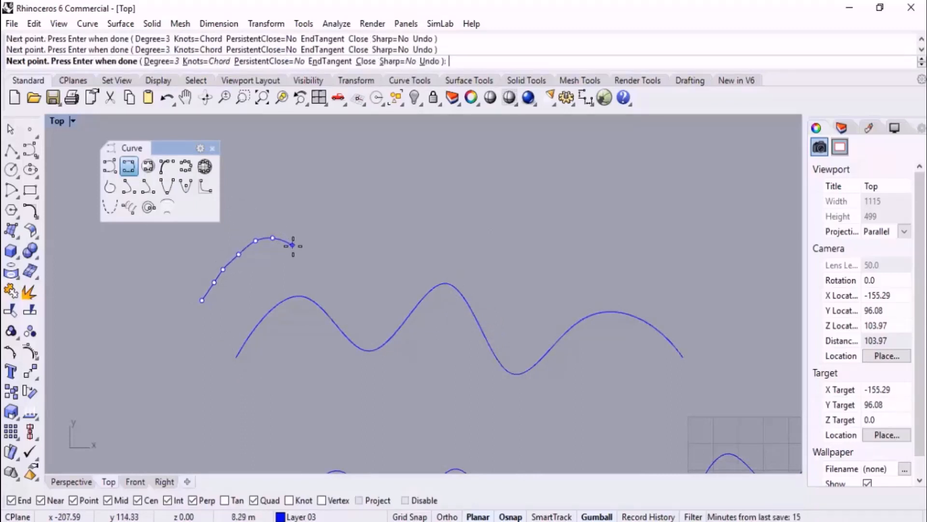
pyautogui.click(292, 245)
pyautogui.click(309, 255)
pyautogui.click(324, 267)
pyautogui.click(343, 280)
pyautogui.click(361, 288)
pyautogui.click(375, 283)
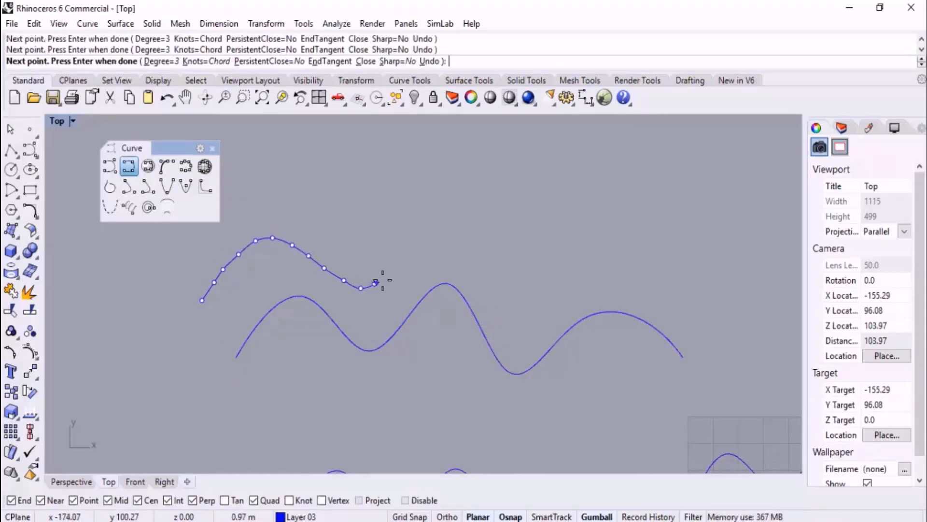
pyautogui.click(384, 278)
pyautogui.click(403, 262)
pyautogui.click(423, 245)
pyautogui.click(437, 237)
pyautogui.click(444, 236)
pyautogui.click(466, 244)
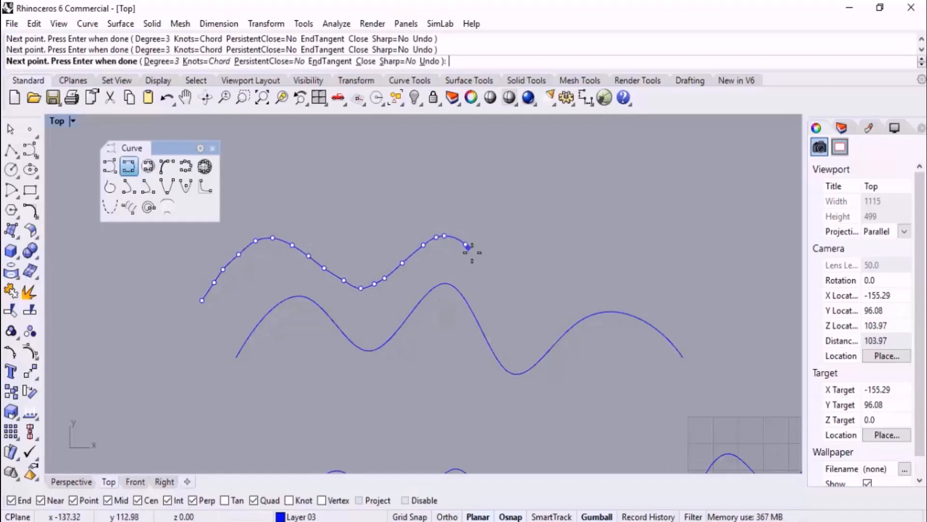
pyautogui.click(477, 260)
pyautogui.click(488, 277)
pyautogui.click(526, 304)
pyautogui.click(544, 301)
pyautogui.click(569, 286)
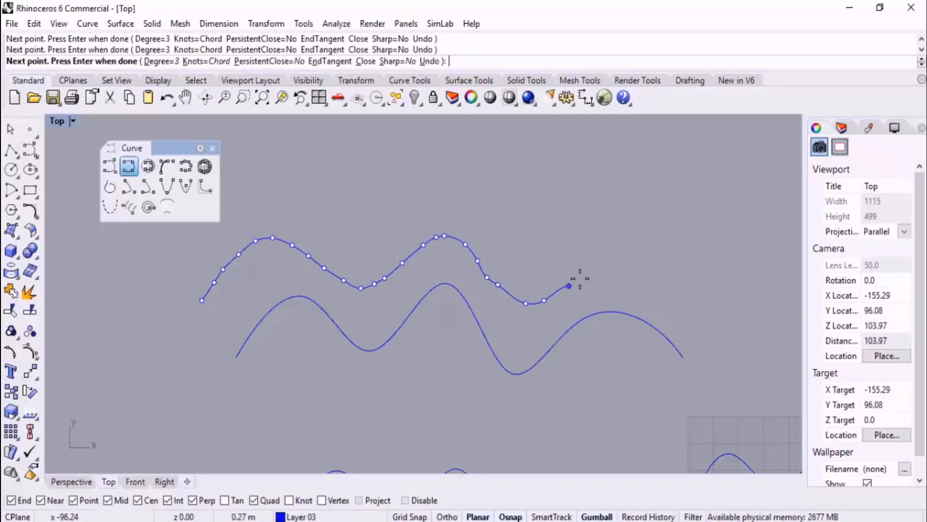
pyautogui.click(602, 268)
pyautogui.click(631, 262)
pyautogui.click(654, 280)
pyautogui.click(670, 290)
pyautogui.click(690, 309)
pyautogui.rightClick(705, 320)
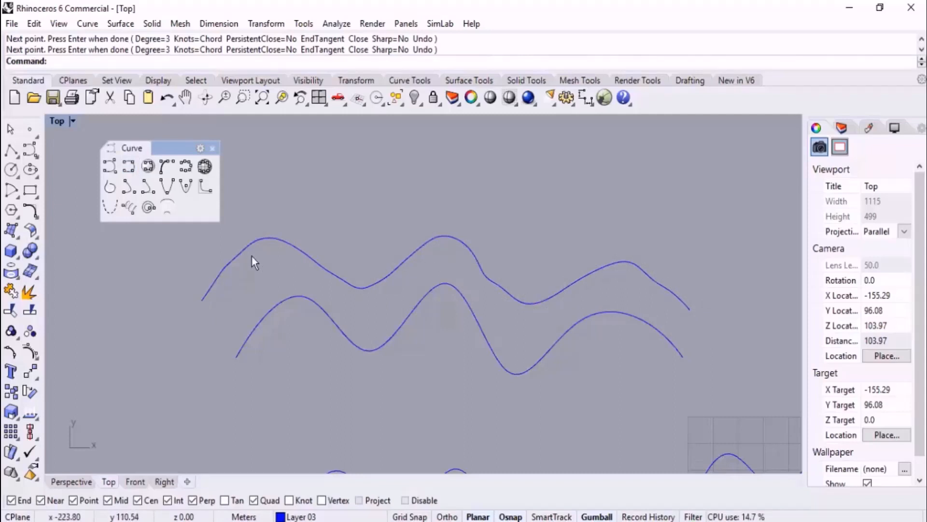
# - Move the control point below the first trough of the seven-point interpolated curve slightly down and deselect it
pyautogui.moveTo(344, 292); pyautogui.dragTo(427, 238, button='right')
pyautogui.click(459, 297)
pyautogui.click(455, 355)
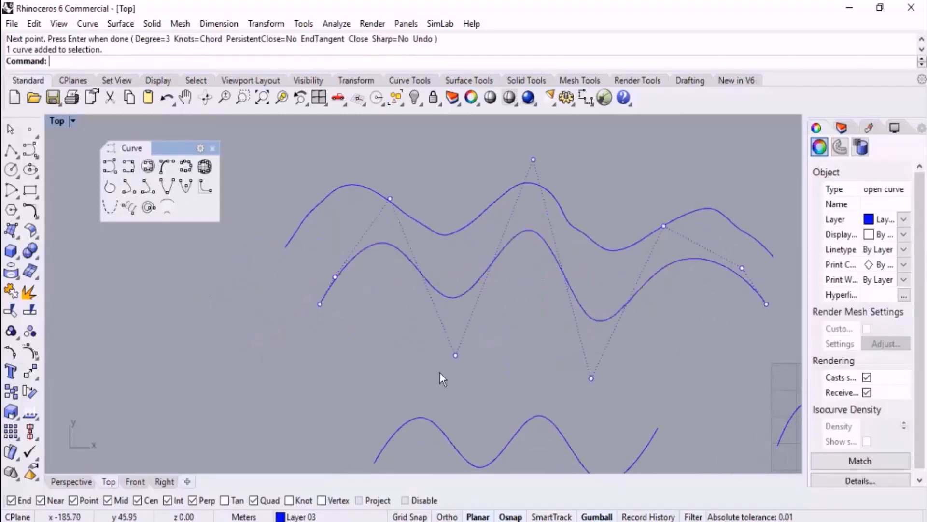
pyautogui.moveTo(454, 314)
pyautogui.mouseDown()
pyautogui.moveTo(454, 259)
pyautogui.moveTo(462, 382)
pyautogui.moveTo(464, 291)
pyautogui.moveTo(462, 316)
pyautogui.mouseUp()
pyautogui.click(437, 158)
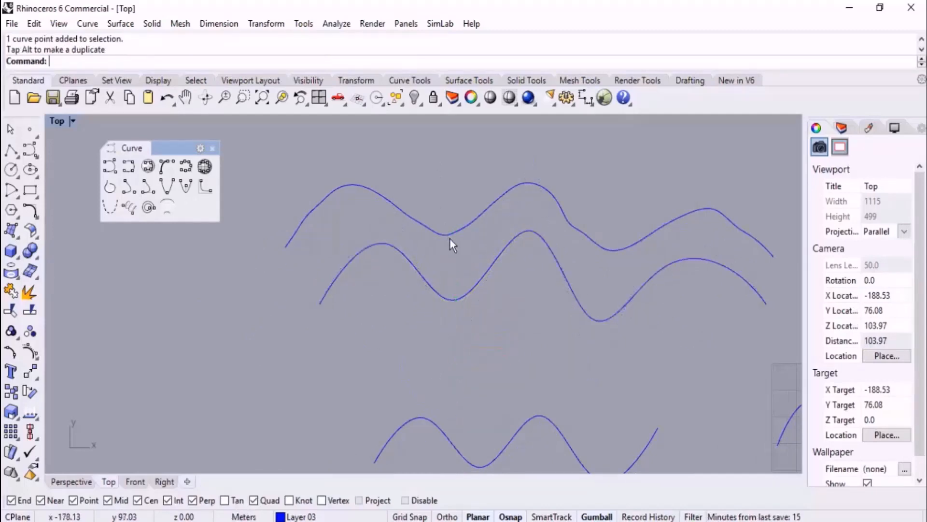
# - Move a control point at the first trough of the densely drawn interpolated curve slightly and clear the selection
pyautogui.click(450, 236)
pyautogui.moveTo(433, 251); pyautogui.dragTo(445, 220)
pyautogui.press('Escape')
pyautogui.press('Escape')
# - Select the first bent curve right of the grid to inspect its control points
pyautogui.scroll(-6, 393, 225)
pyautogui.moveTo(499, 271); pyautogui.dragTo(476, 265, button='right')
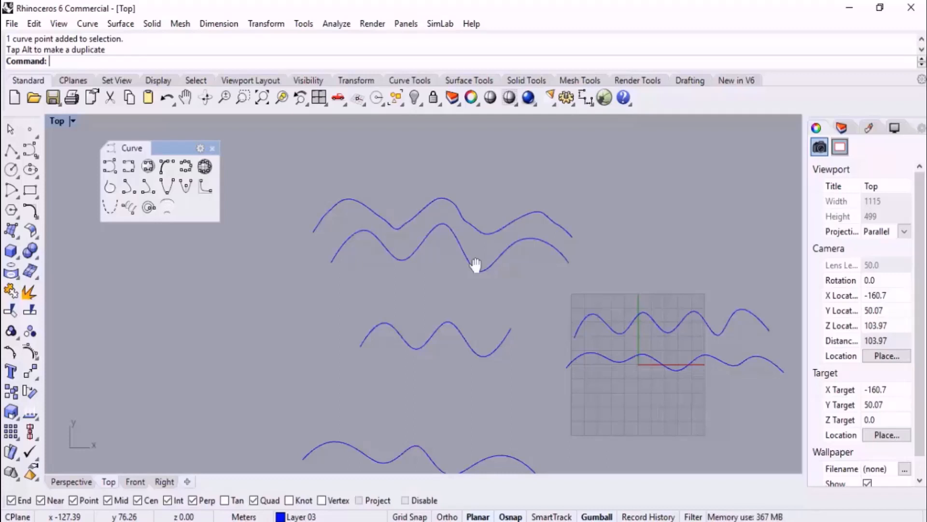
pyautogui.scroll(-8, 413, 233)
pyautogui.moveTo(470, 276); pyautogui.dragTo(433, 280, button='right')
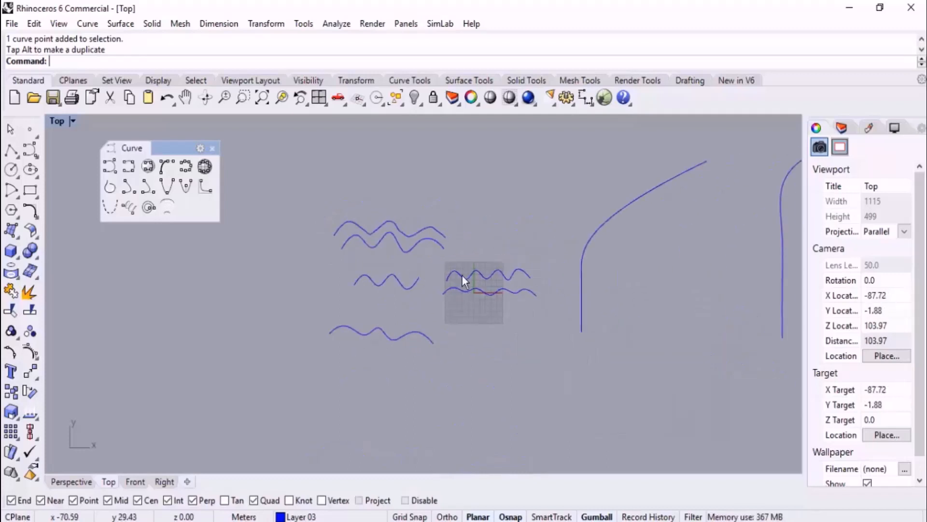
pyautogui.moveTo(597, 265); pyautogui.dragTo(508, 301, button='right')
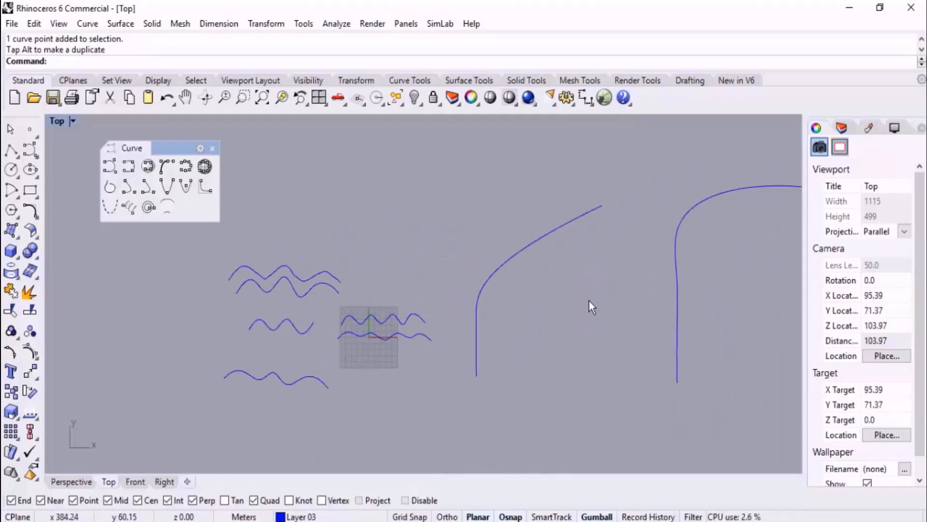
pyautogui.moveTo(577, 280); pyautogui.dragTo(517, 237)
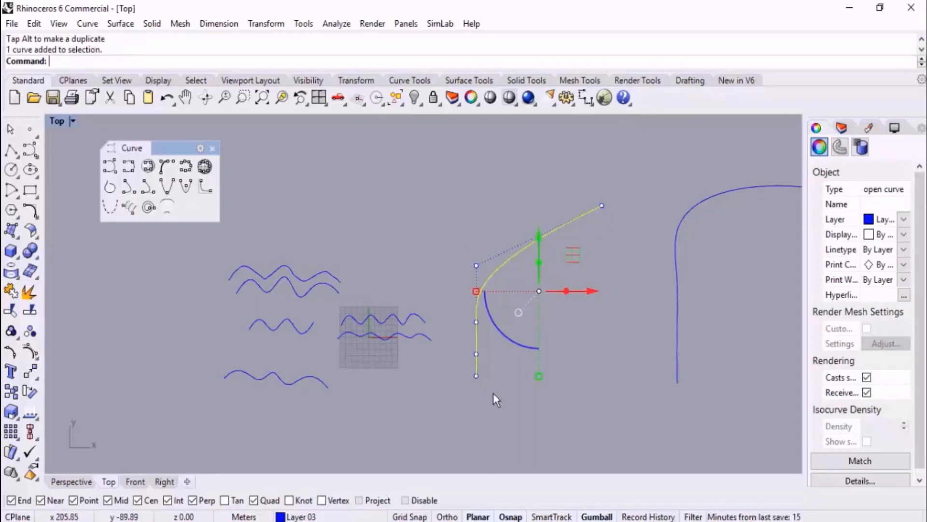
# - Clear the selection and disable turning on control points when selecting a curve, light or annotation in the Mouse options
pyautogui.click(563, 414)
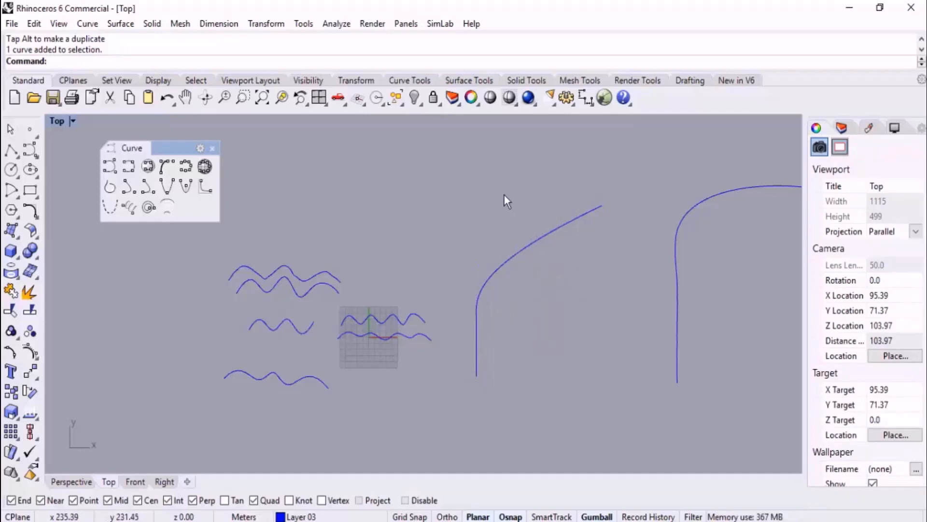
pyautogui.click(565, 100)
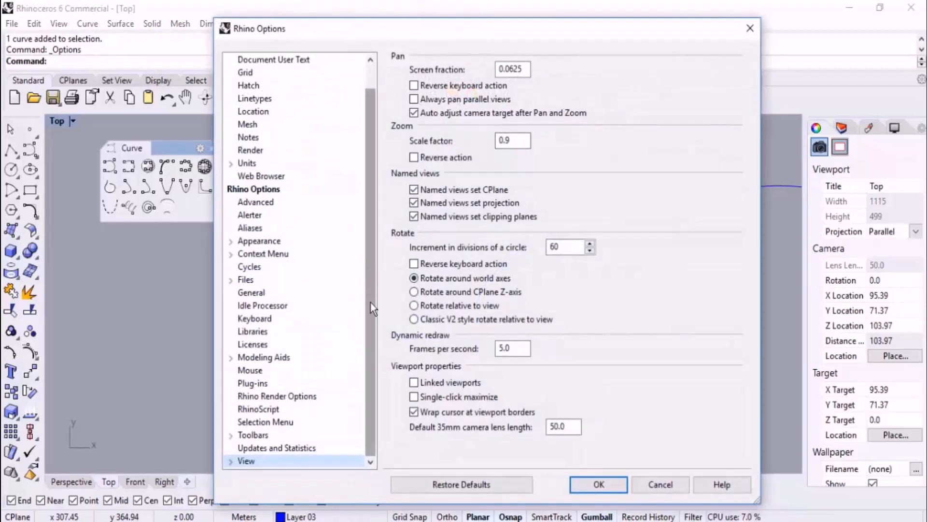
pyautogui.click(251, 370)
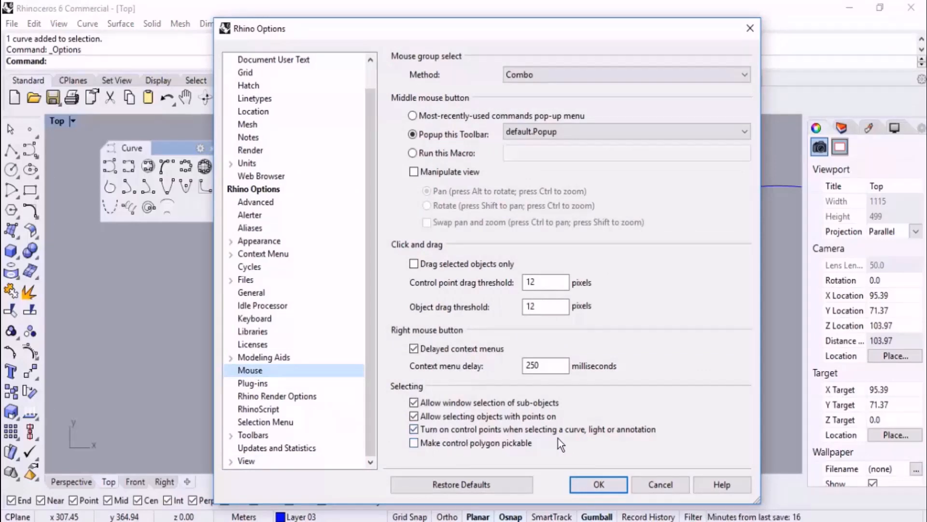
pyautogui.click(433, 430)
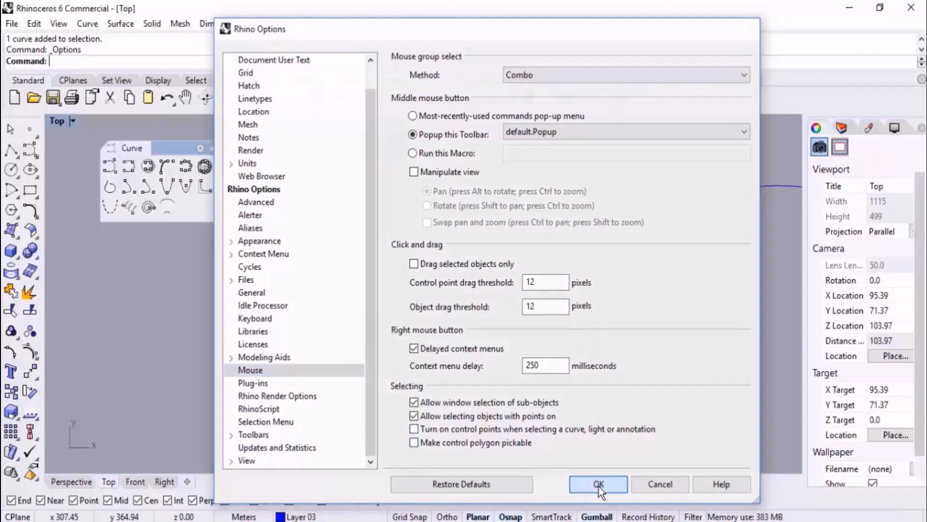
pyautogui.click(599, 484)
# - Show the control points of the first bent curve right of the grid with PointsOn and hide them again
pyautogui.click(517, 246)
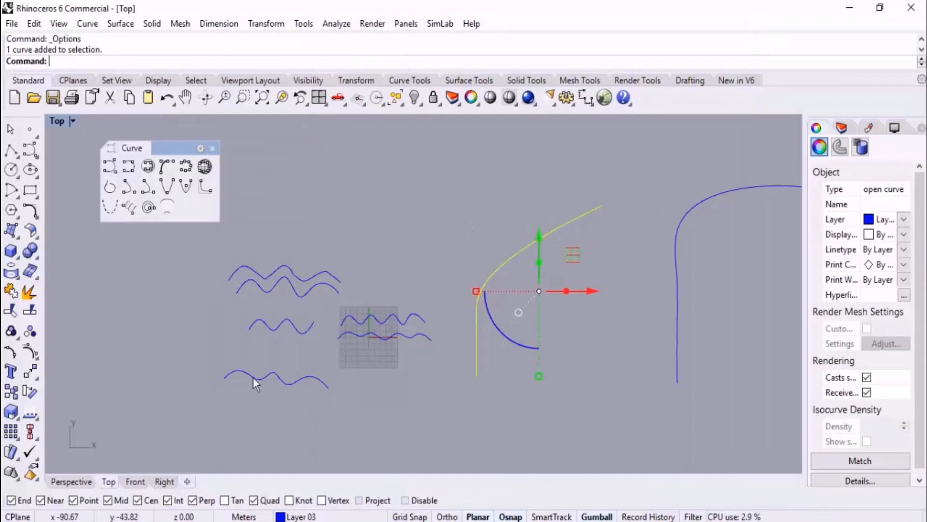
pyautogui.click(30, 331)
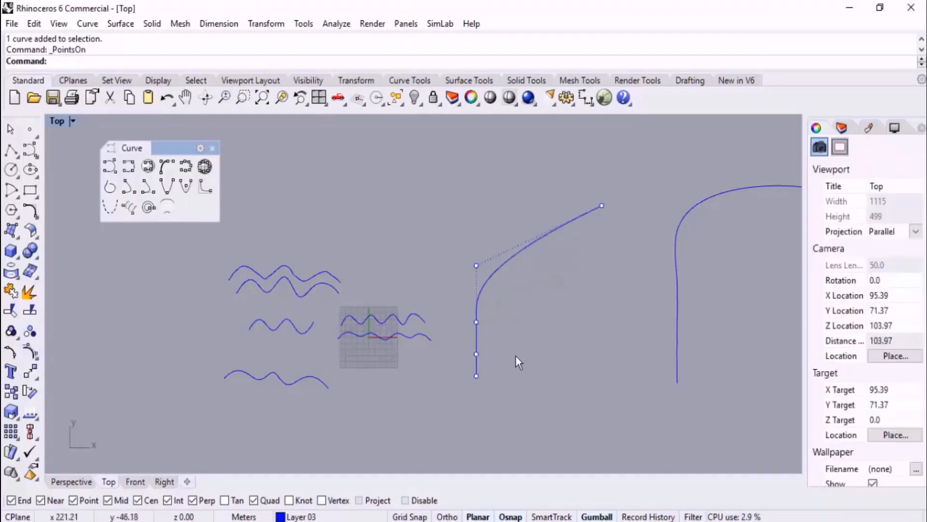
pyautogui.press('Escape')
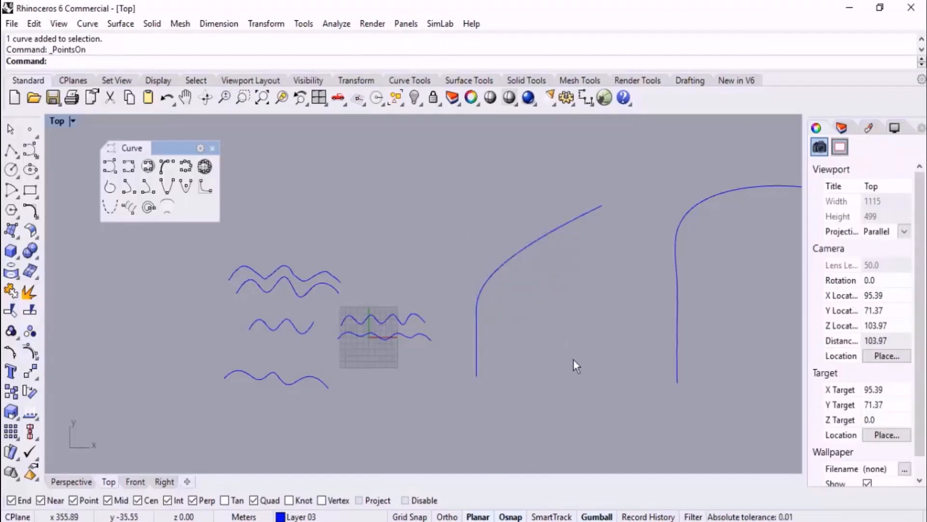
# - Re-enable turning on control points when selecting a curve in the Mouse options and check it on the first bent curve
pyautogui.click(567, 98)
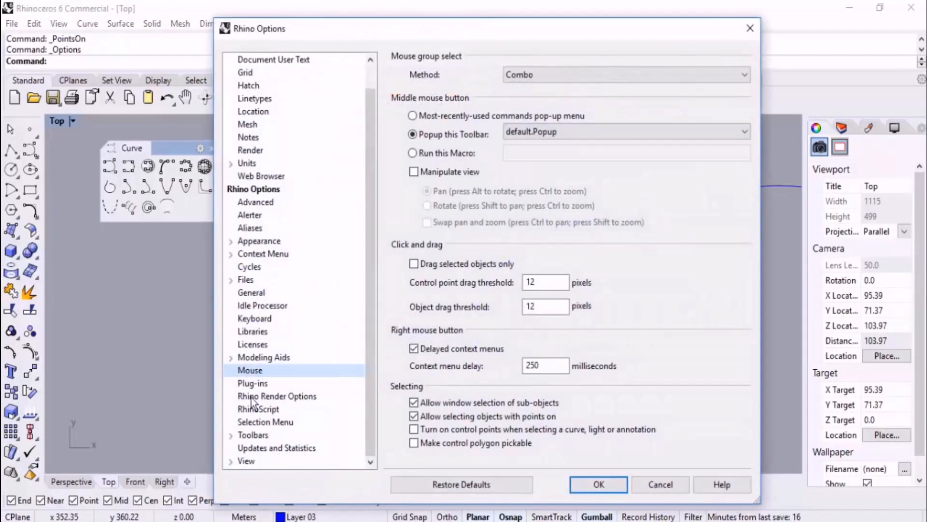
pyautogui.click(601, 485)
pyautogui.click(519, 246)
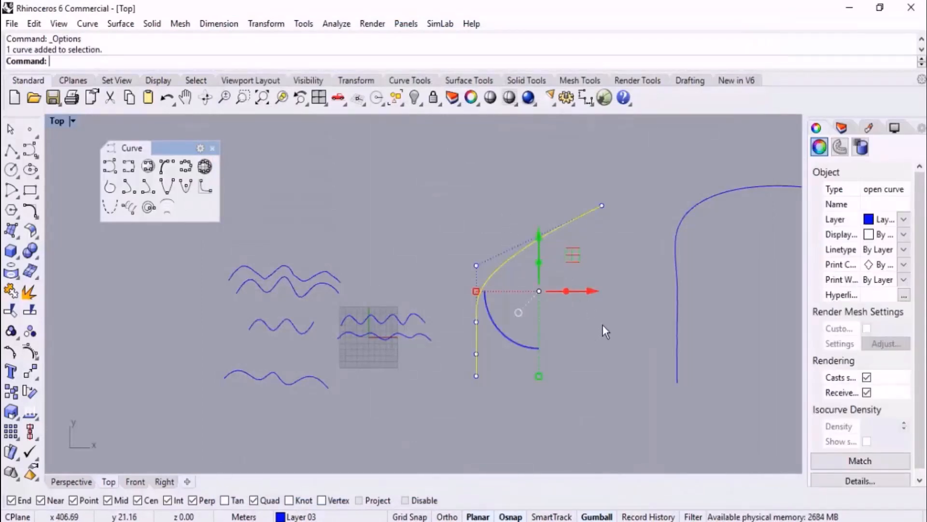
pyautogui.scroll(-3, 435, 262)
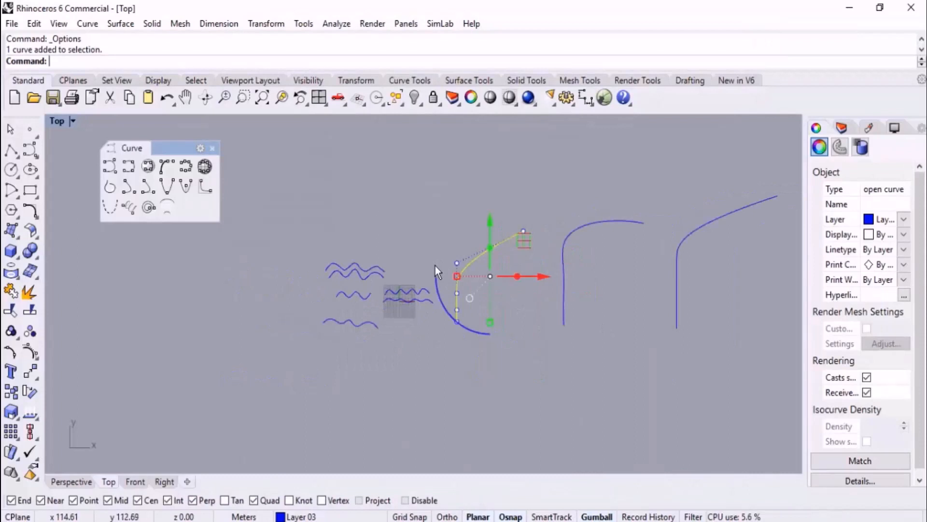
pyautogui.click(369, 190)
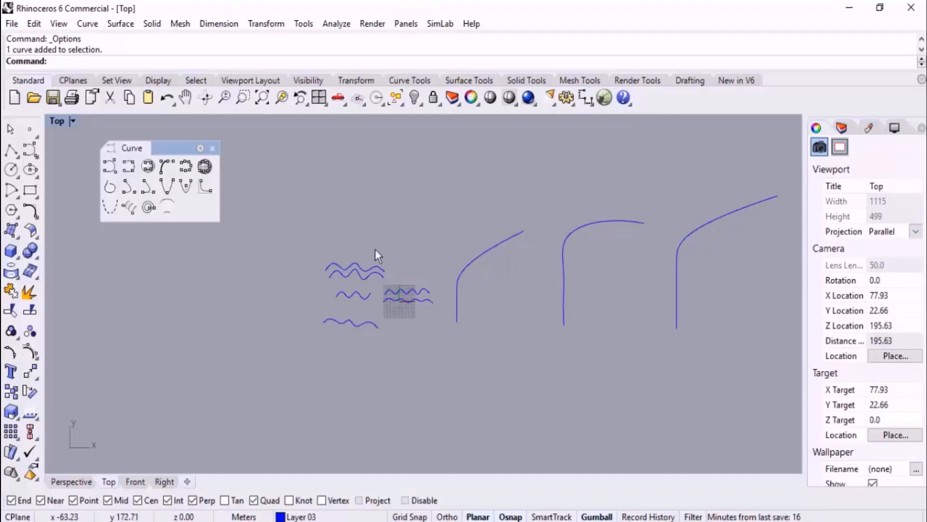
# - Delete the three bent curves and the two wave curves lying on the grid
pyautogui.scroll(-2, 375, 248)
pyautogui.scroll(2, 462, 186)
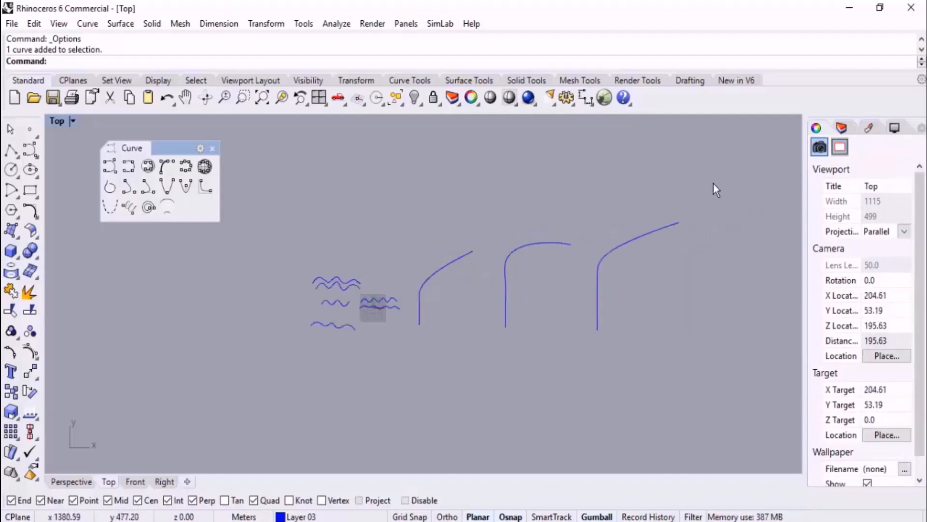
pyautogui.moveTo(714, 184); pyautogui.dragTo(367, 362)
pyautogui.press('Delete')
pyautogui.scroll(2, 314, 348)
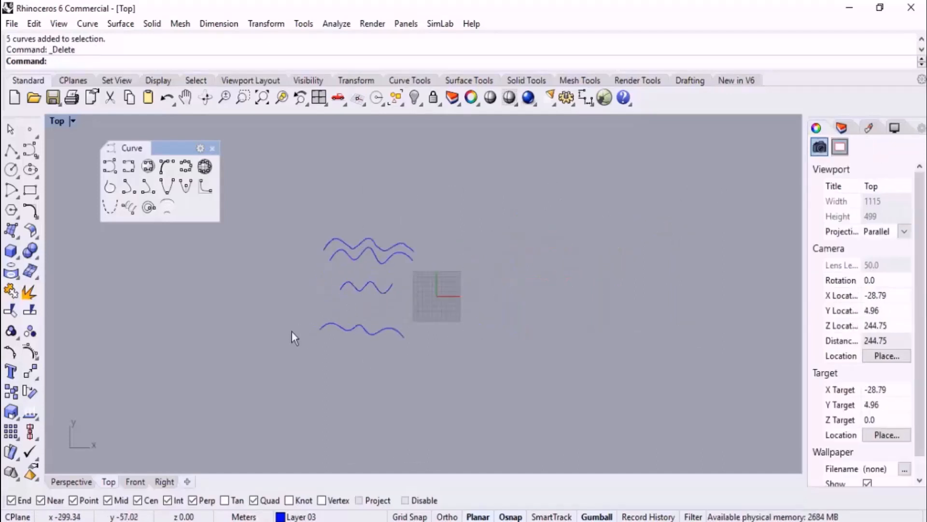
# - In the Perspective view, raise one control point of the wave curve farthest along Y to a height of about 70 m
pyautogui.click(70, 481)
pyautogui.moveTo(356, 328); pyautogui.dragTo(357, 348, button='right')
pyautogui.click(330, 334)
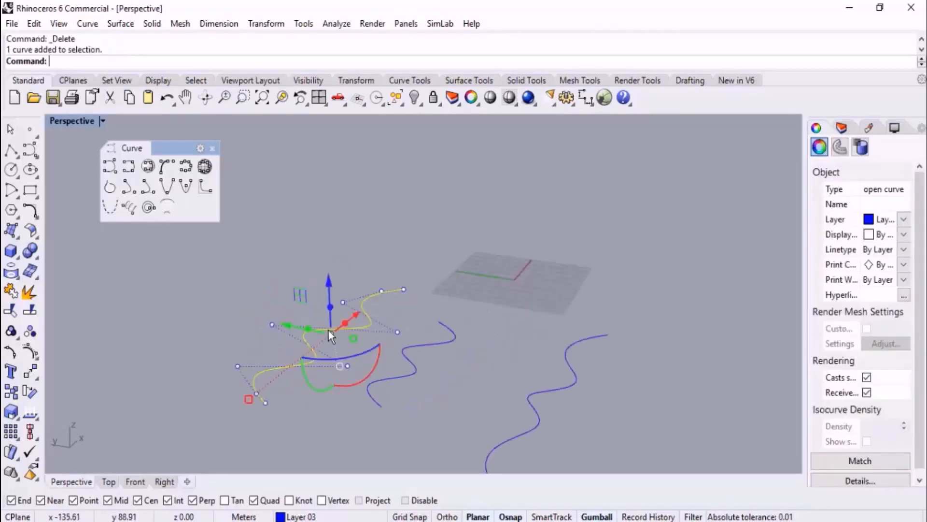
pyautogui.moveTo(242, 289); pyautogui.dragTo(301, 219)
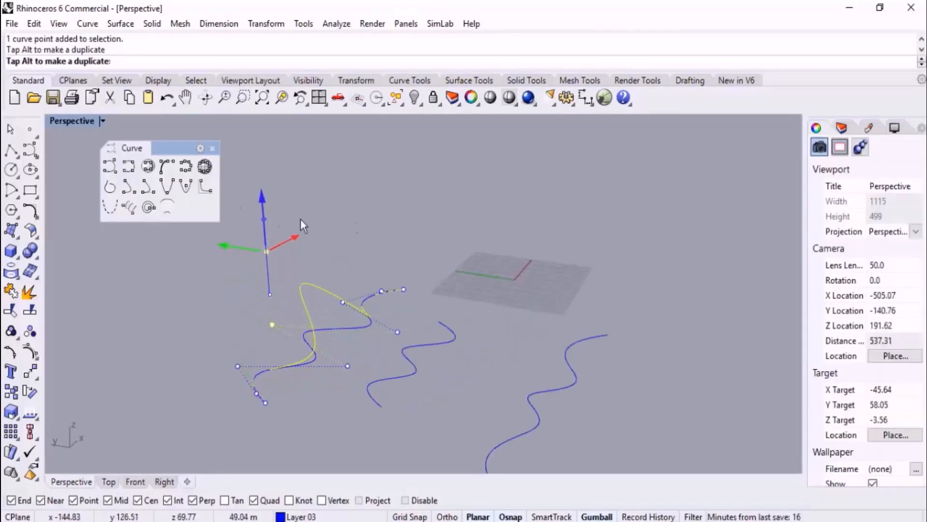
pyautogui.press('Escape')
# - Rotate the middle wave curve about its own centre so that it is tilted out of the construction plane, and deselect it
pyautogui.moveTo(379, 301); pyautogui.dragTo(390, 284, button='right')
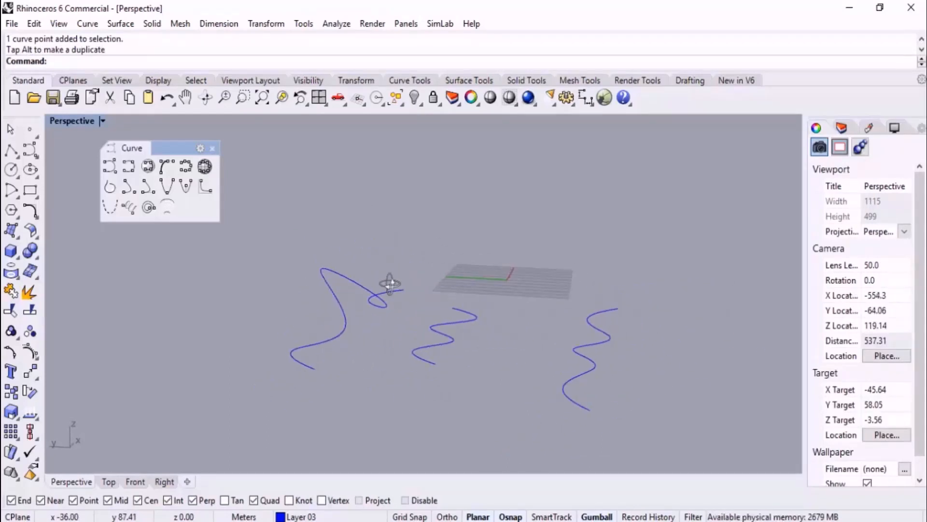
pyautogui.moveTo(390, 284); pyautogui.dragTo(447, 333, button='right')
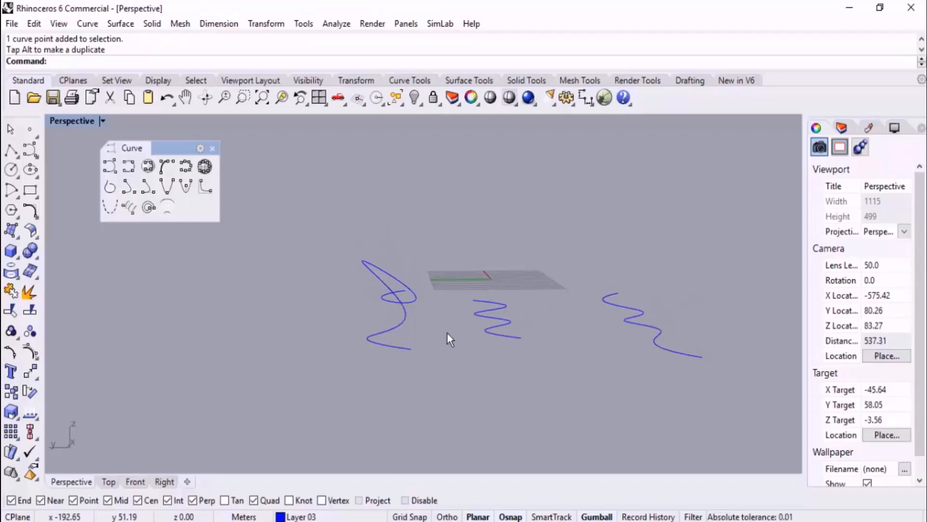
pyautogui.moveTo(447, 334); pyautogui.dragTo(490, 307, button='right')
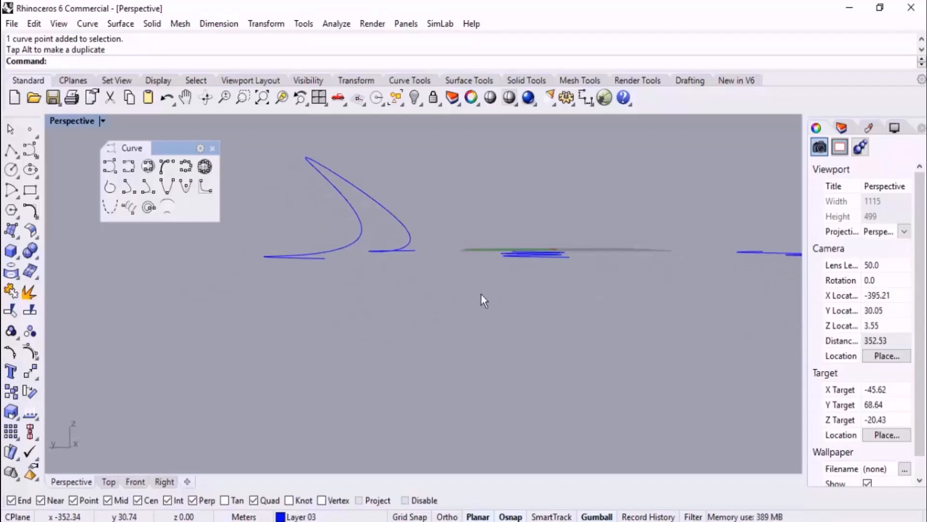
pyautogui.moveTo(482, 297)
pyautogui.mouseDown(button='right')
pyautogui.moveTo(451, 338)
pyautogui.moveTo(458, 298)
pyautogui.moveTo(481, 299)
pyautogui.moveTo(467, 301)
pyautogui.mouseUp(button='right')
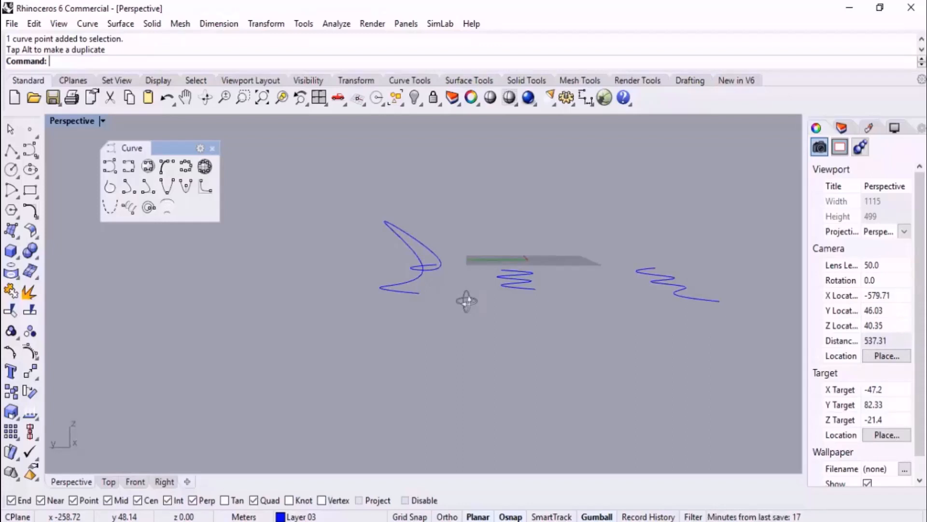
pyautogui.scroll(5, 526, 288)
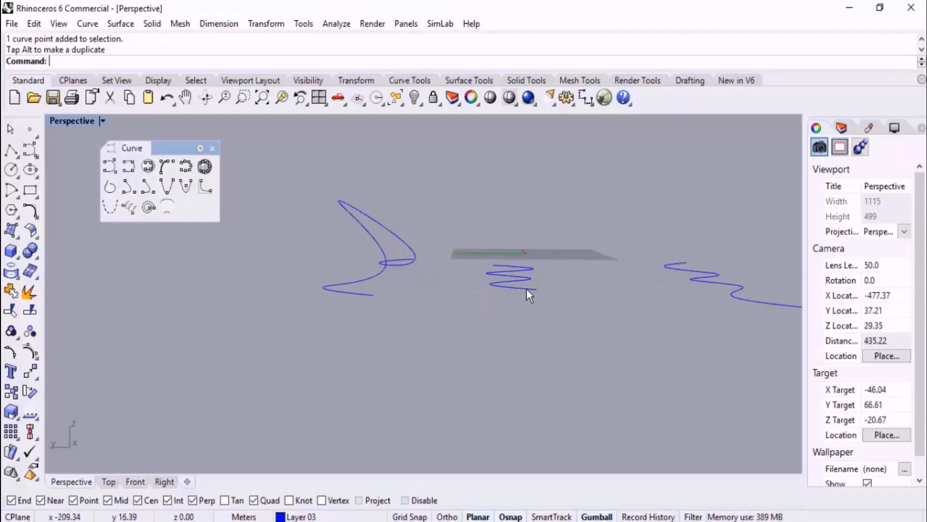
pyautogui.click(548, 290)
pyautogui.moveTo(551, 296); pyautogui.dragTo(566, 274, button='right')
pyautogui.moveTo(523, 329); pyautogui.dragTo(505, 352)
pyautogui.click(598, 282)
# - Move an upper control point of the tilted middle curve sideways along the Y direction, bending the curve out of its plane, and hide its points
pyautogui.moveTo(598, 282); pyautogui.dragTo(575, 320, button='right')
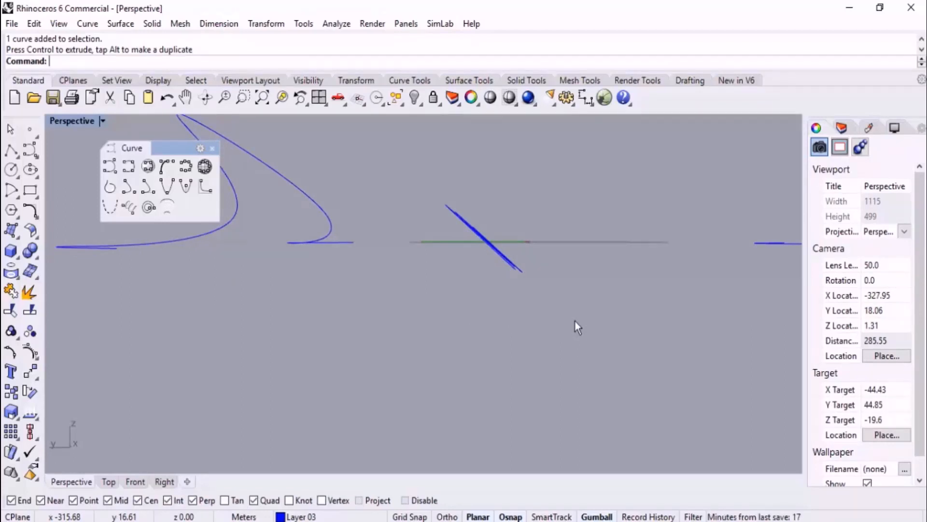
pyautogui.scroll(-4, 558, 258)
pyautogui.moveTo(558, 259); pyautogui.dragTo(529, 287, button='right')
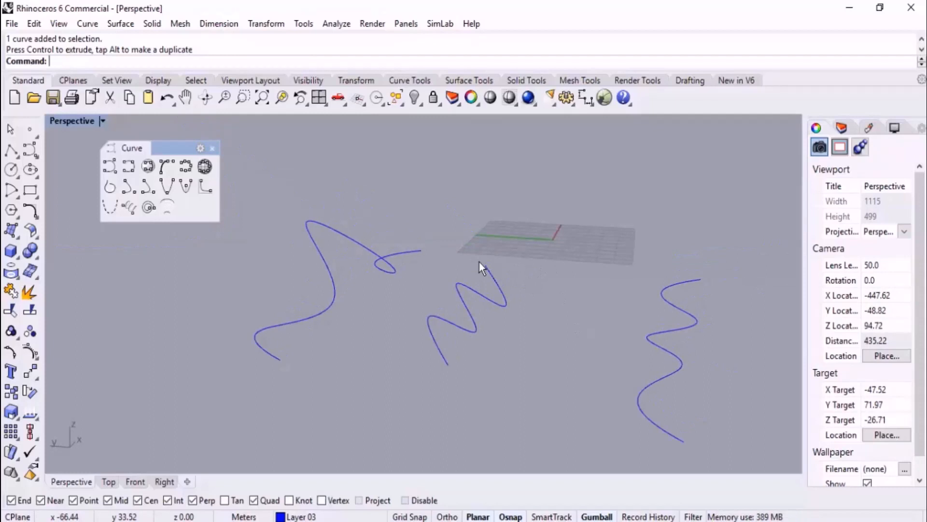
pyautogui.moveTo(476, 270); pyautogui.dragTo(472, 314, button='right')
pyautogui.moveTo(369, 259); pyautogui.dragTo(412, 288, button='right')
pyautogui.click(531, 288)
pyautogui.moveTo(582, 301); pyautogui.dragTo(545, 298, button='right')
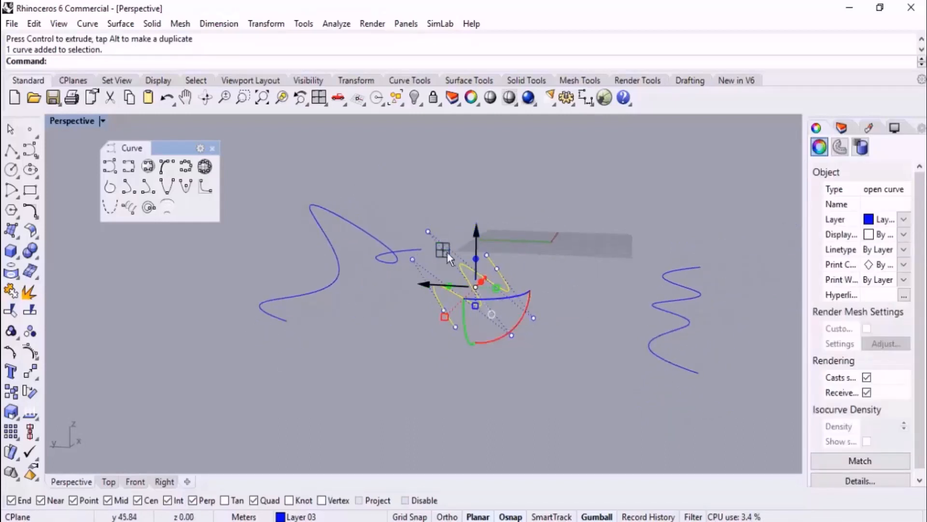
pyautogui.press('F10')
pyautogui.click(428, 235)
pyautogui.moveTo(399, 230); pyautogui.dragTo(468, 236)
pyautogui.moveTo(572, 336); pyautogui.dragTo(582, 352, button='right')
pyautogui.press('Escape')
pyautogui.press('Escape')
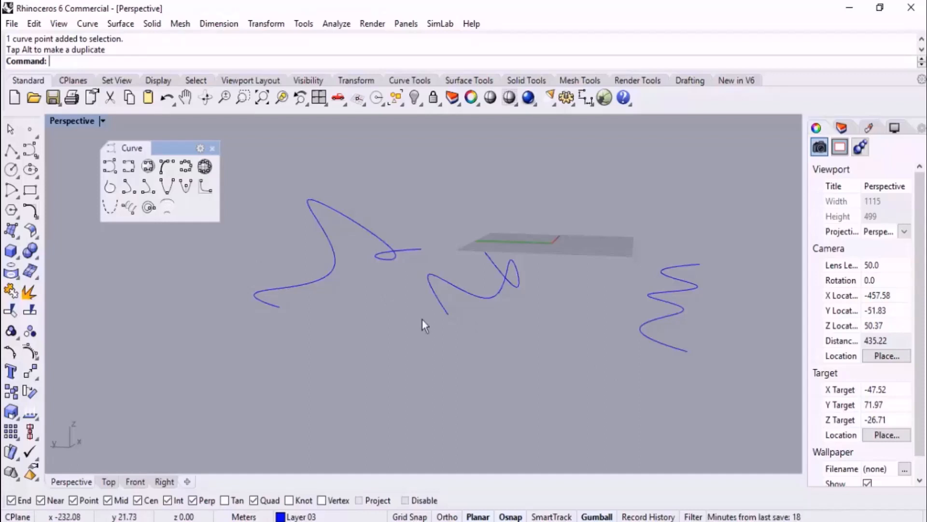
# - Start the PlanarSrf command to build a surface from planar curves and show the construction-plane tools
pyautogui.moveTo(424, 325); pyautogui.dragTo(477, 306, button='right')
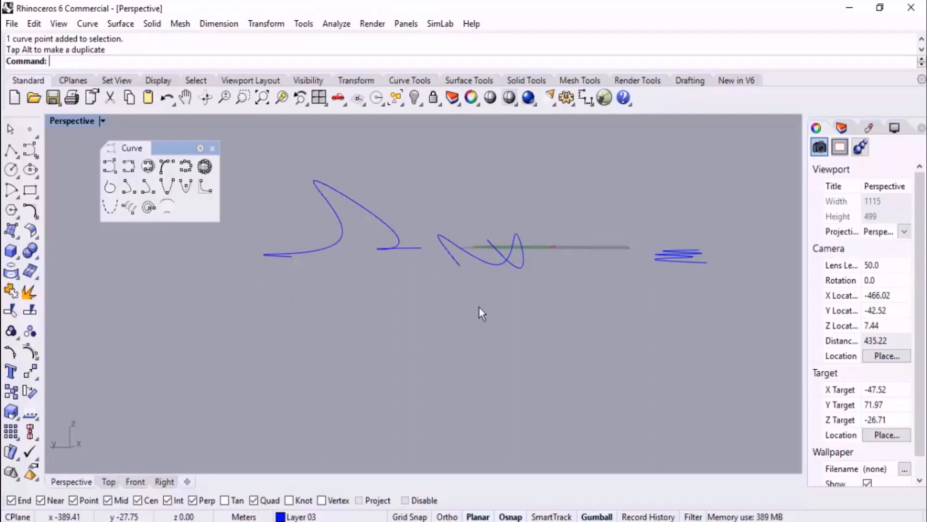
pyautogui.moveTo(479, 307); pyautogui.dragTo(568, 226, button='right')
pyautogui.scroll(4, 592, 253)
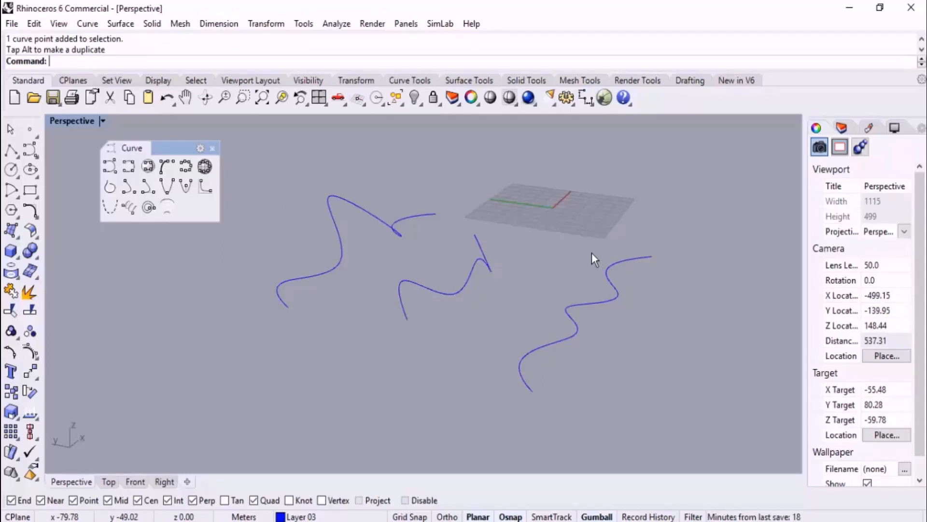
pyautogui.moveTo(592, 252); pyautogui.dragTo(609, 296, button='right')
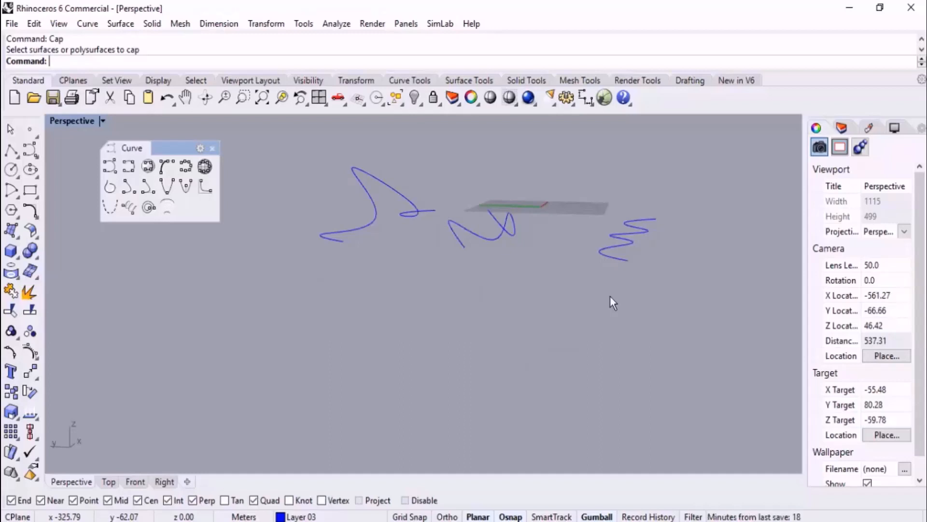
pyautogui.write('Plan')
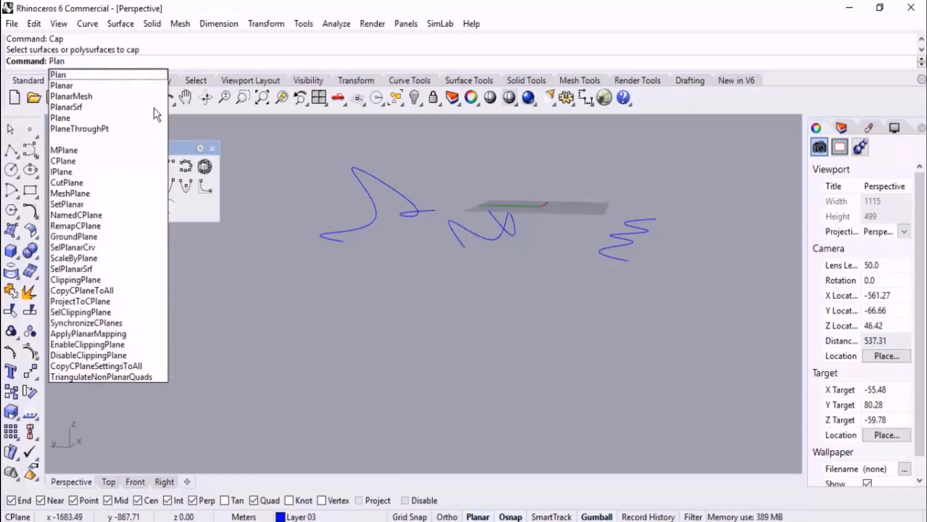
pyautogui.click(102, 108)
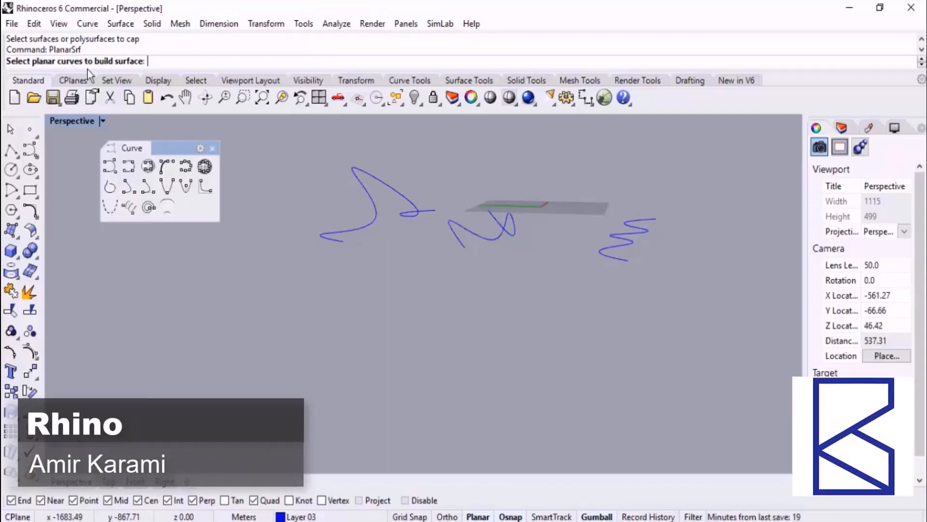
pyautogui.click(75, 79)
pyautogui.moveTo(529, 235); pyautogui.dragTo(512, 255, button='right')
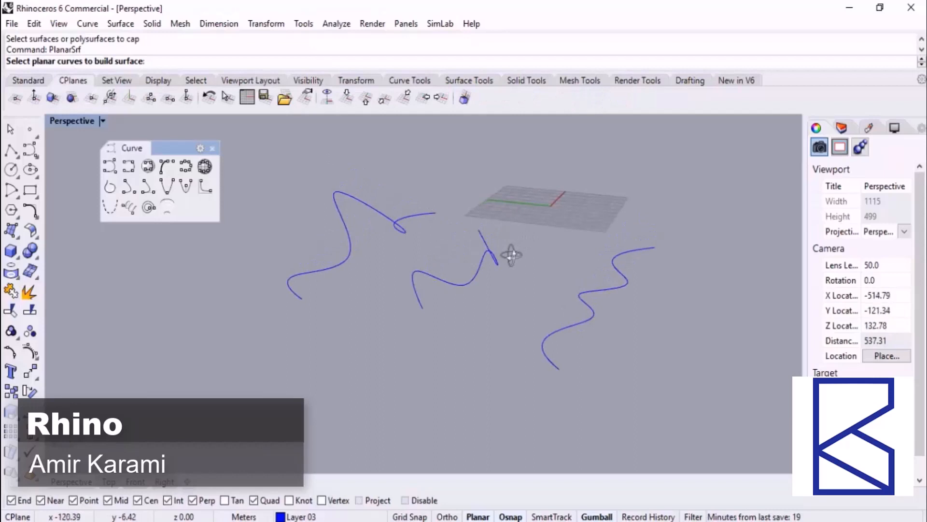